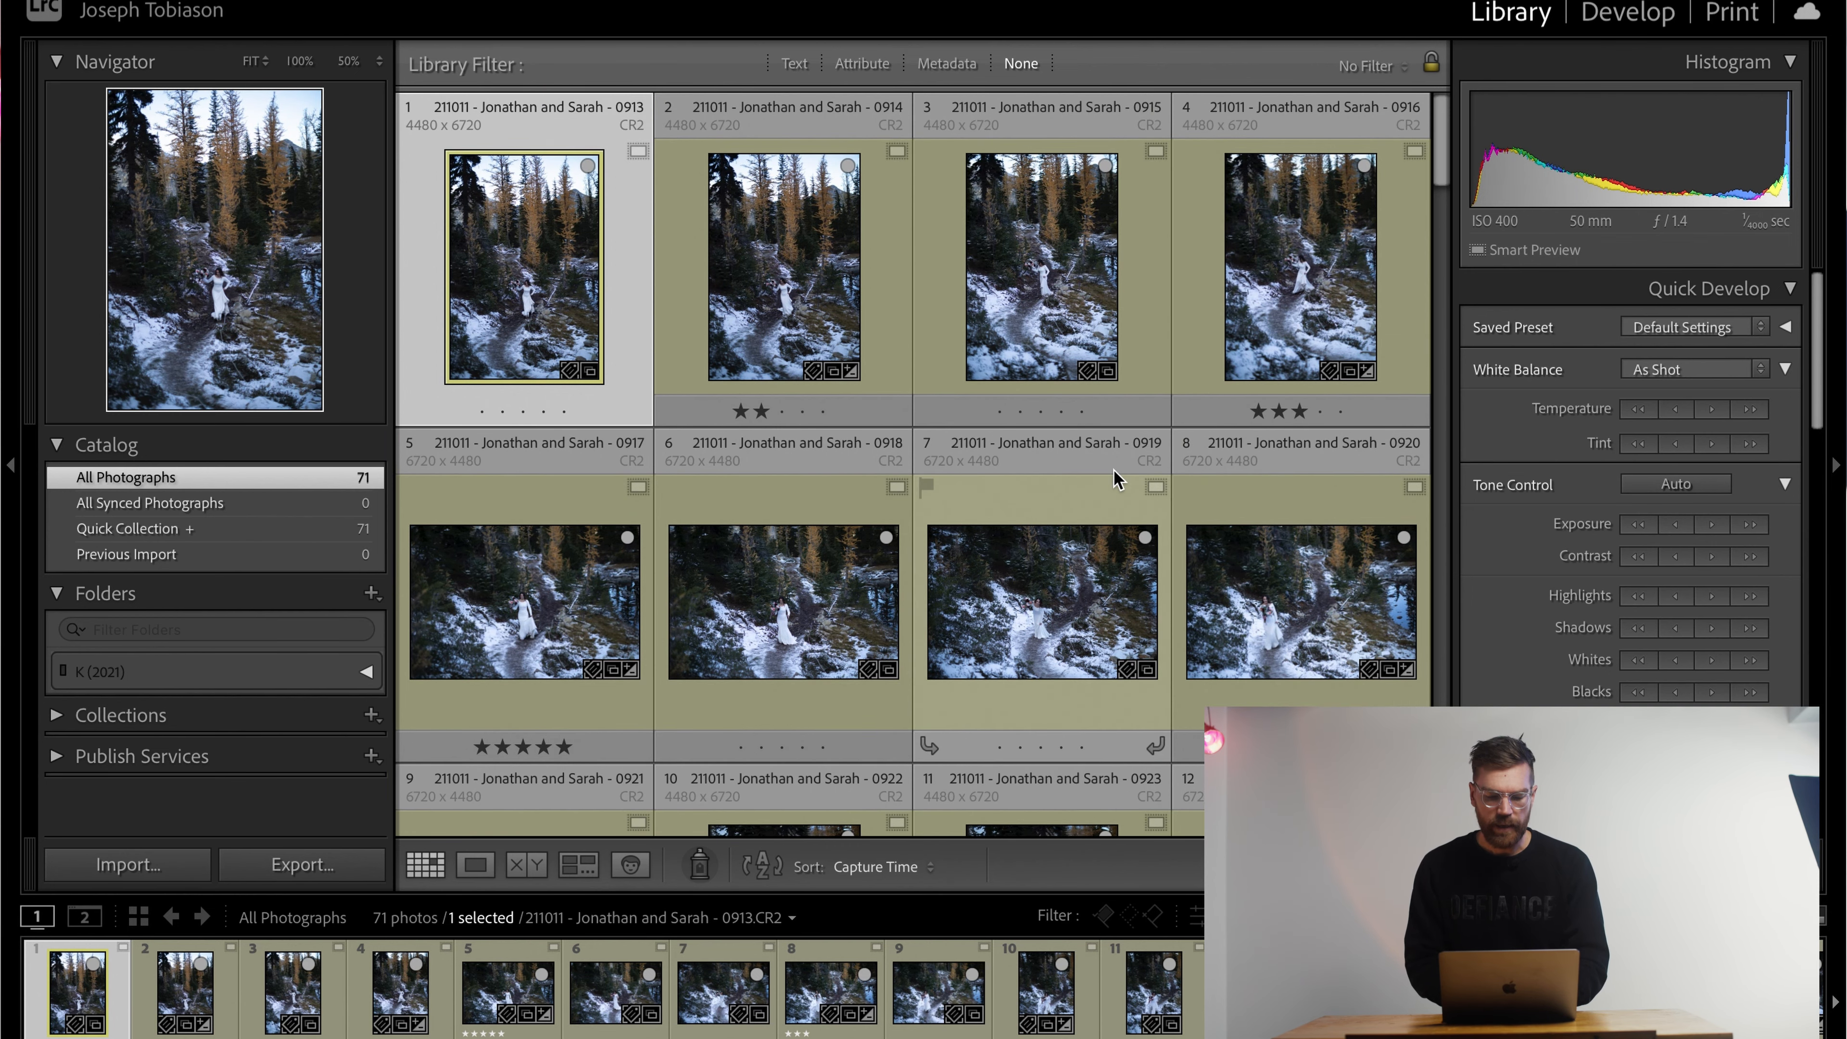
Step: Select the photos from the bouquet portrait back to 0913 and synchronize all of the portrait's develop settings to them
{"action": "scroll", "coordinate": [1118, 481], "scroll_direction": "down", "scroll_amount": 15}
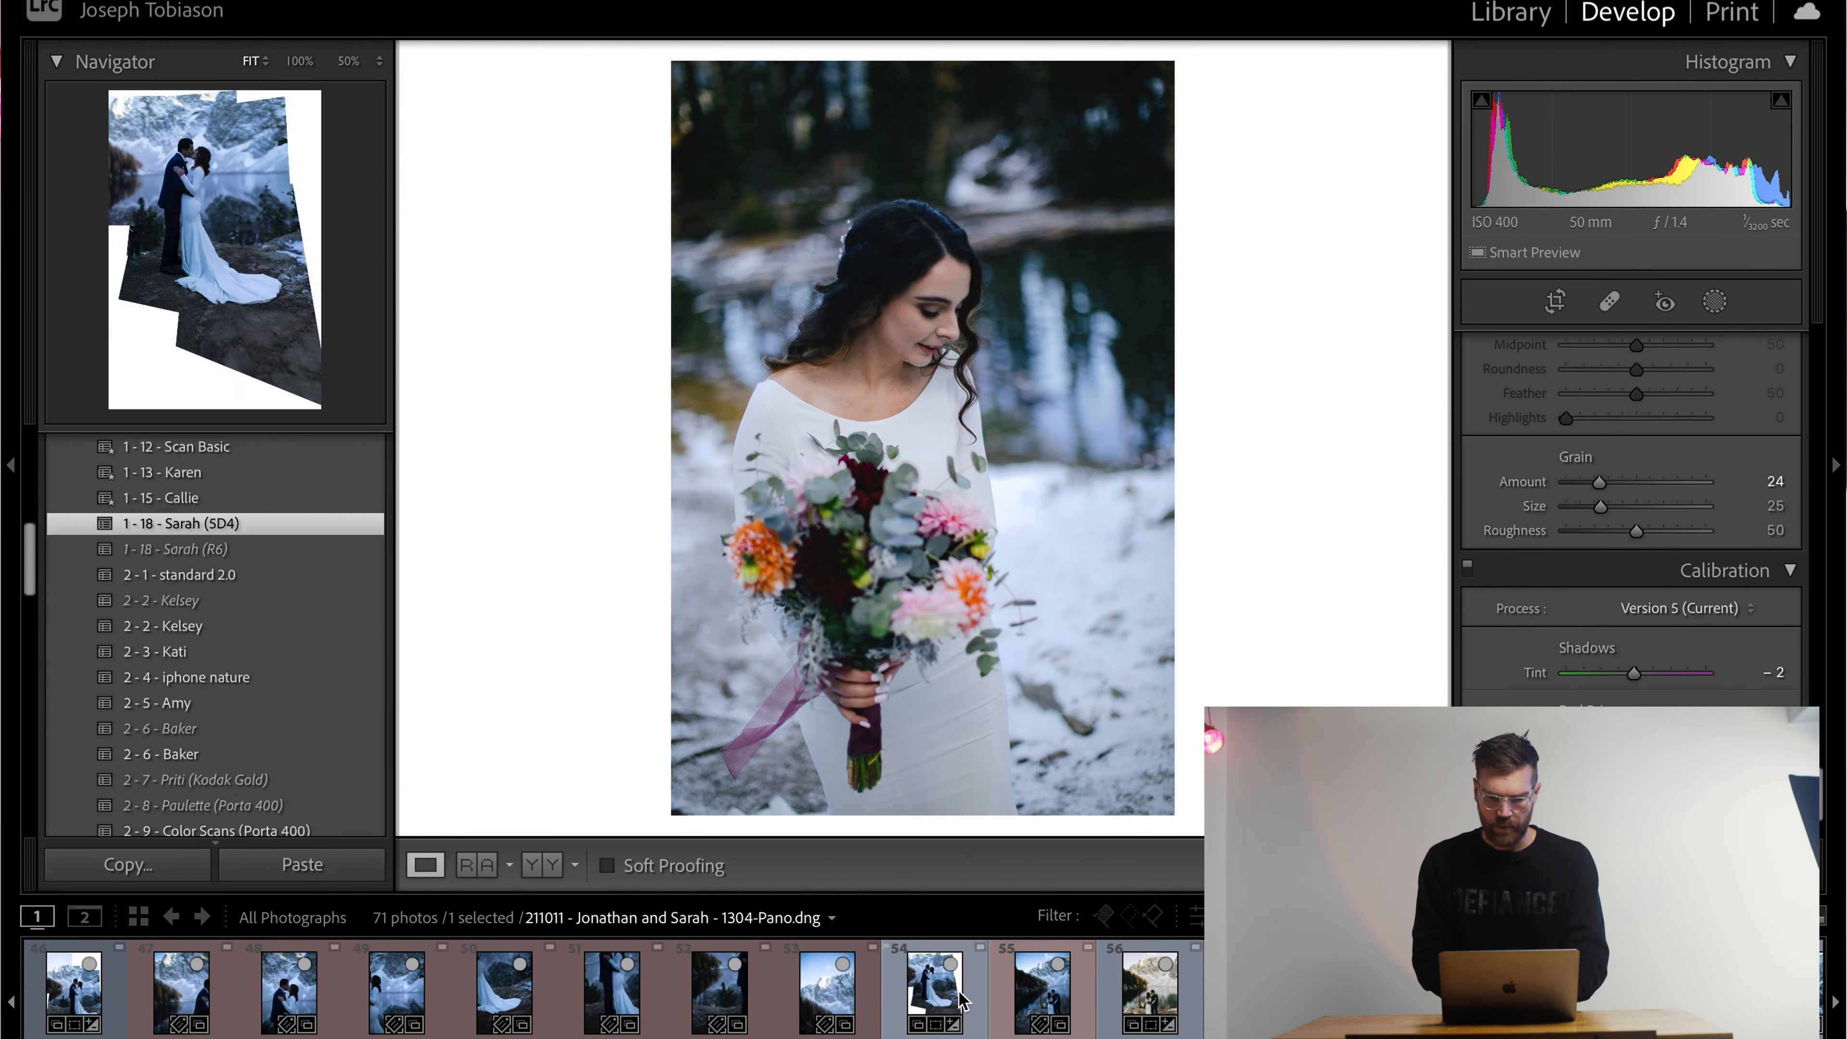
{"action": "scroll", "coordinate": [976, 1003], "scroll_direction": "up", "scroll_amount": 5}
{"action": "scroll", "coordinate": [963, 1001], "scroll_direction": "up", "scroll_amount": 6}
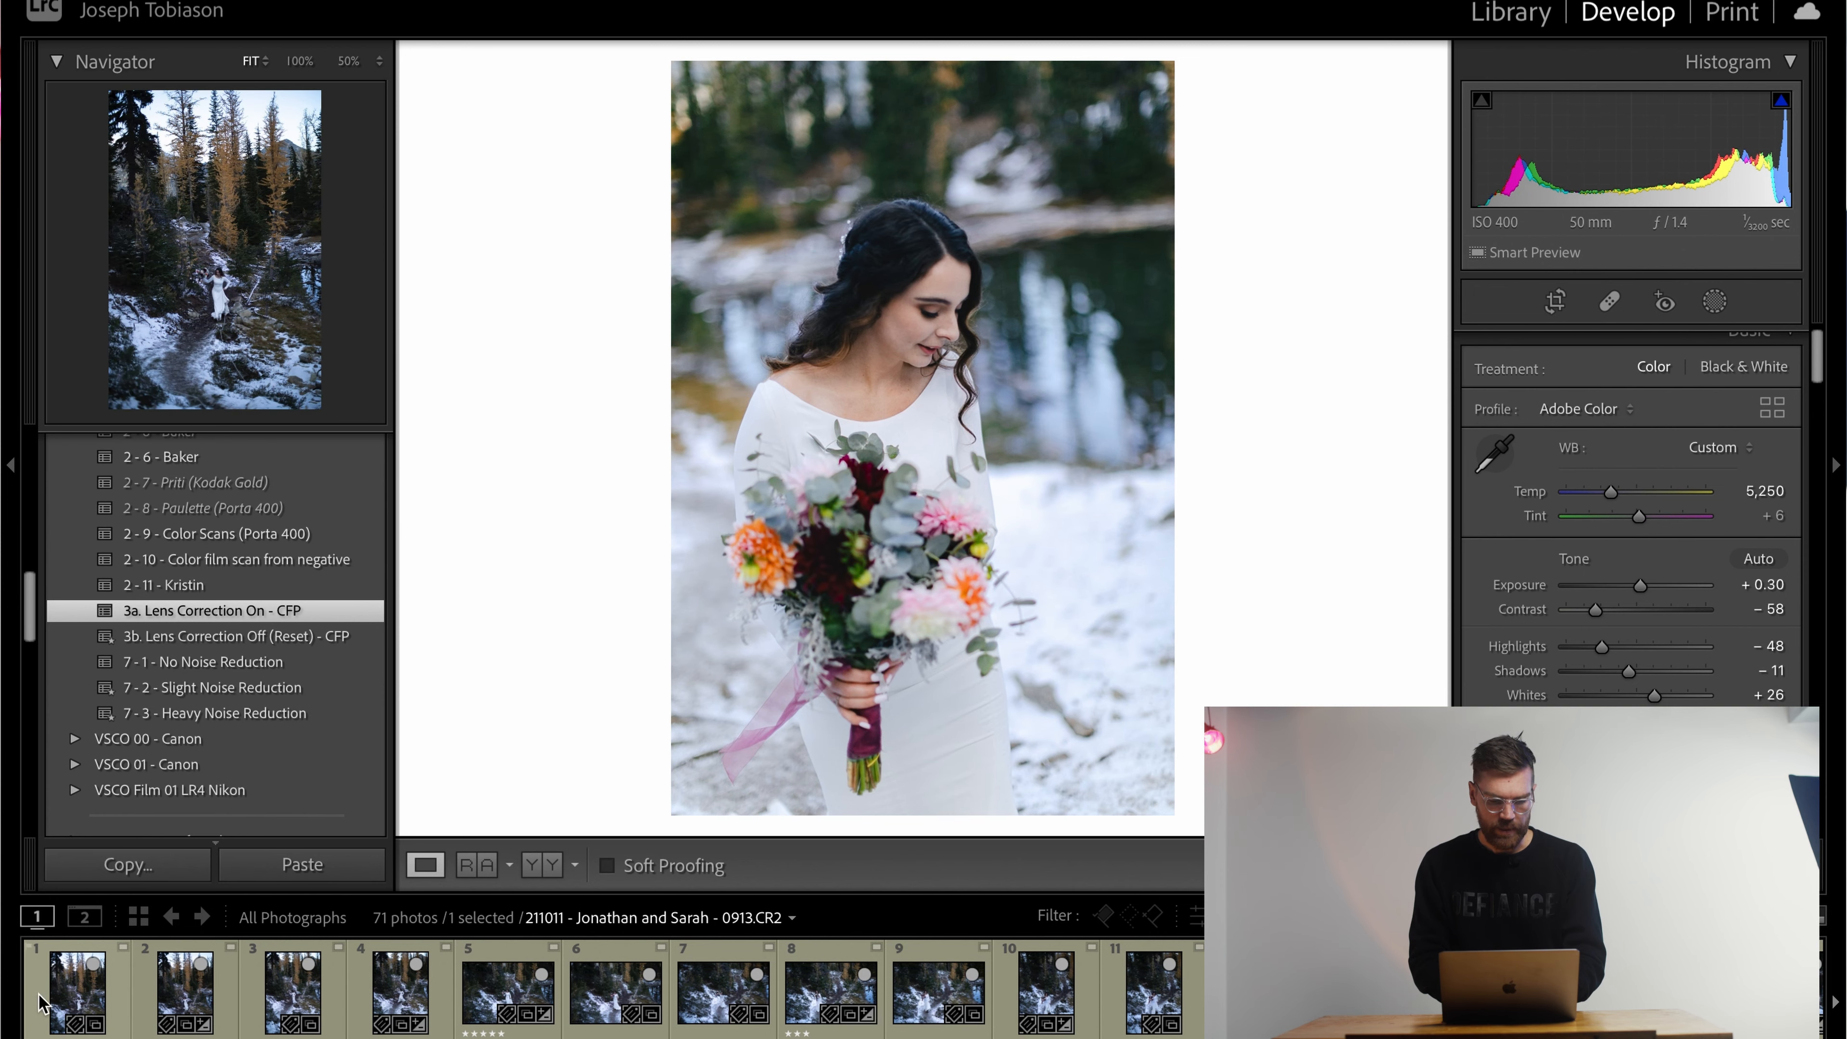
{"action": "left_click", "coordinate": [40, 1002], "text": "shift"}
{"action": "key", "text": "super+shift+s"}
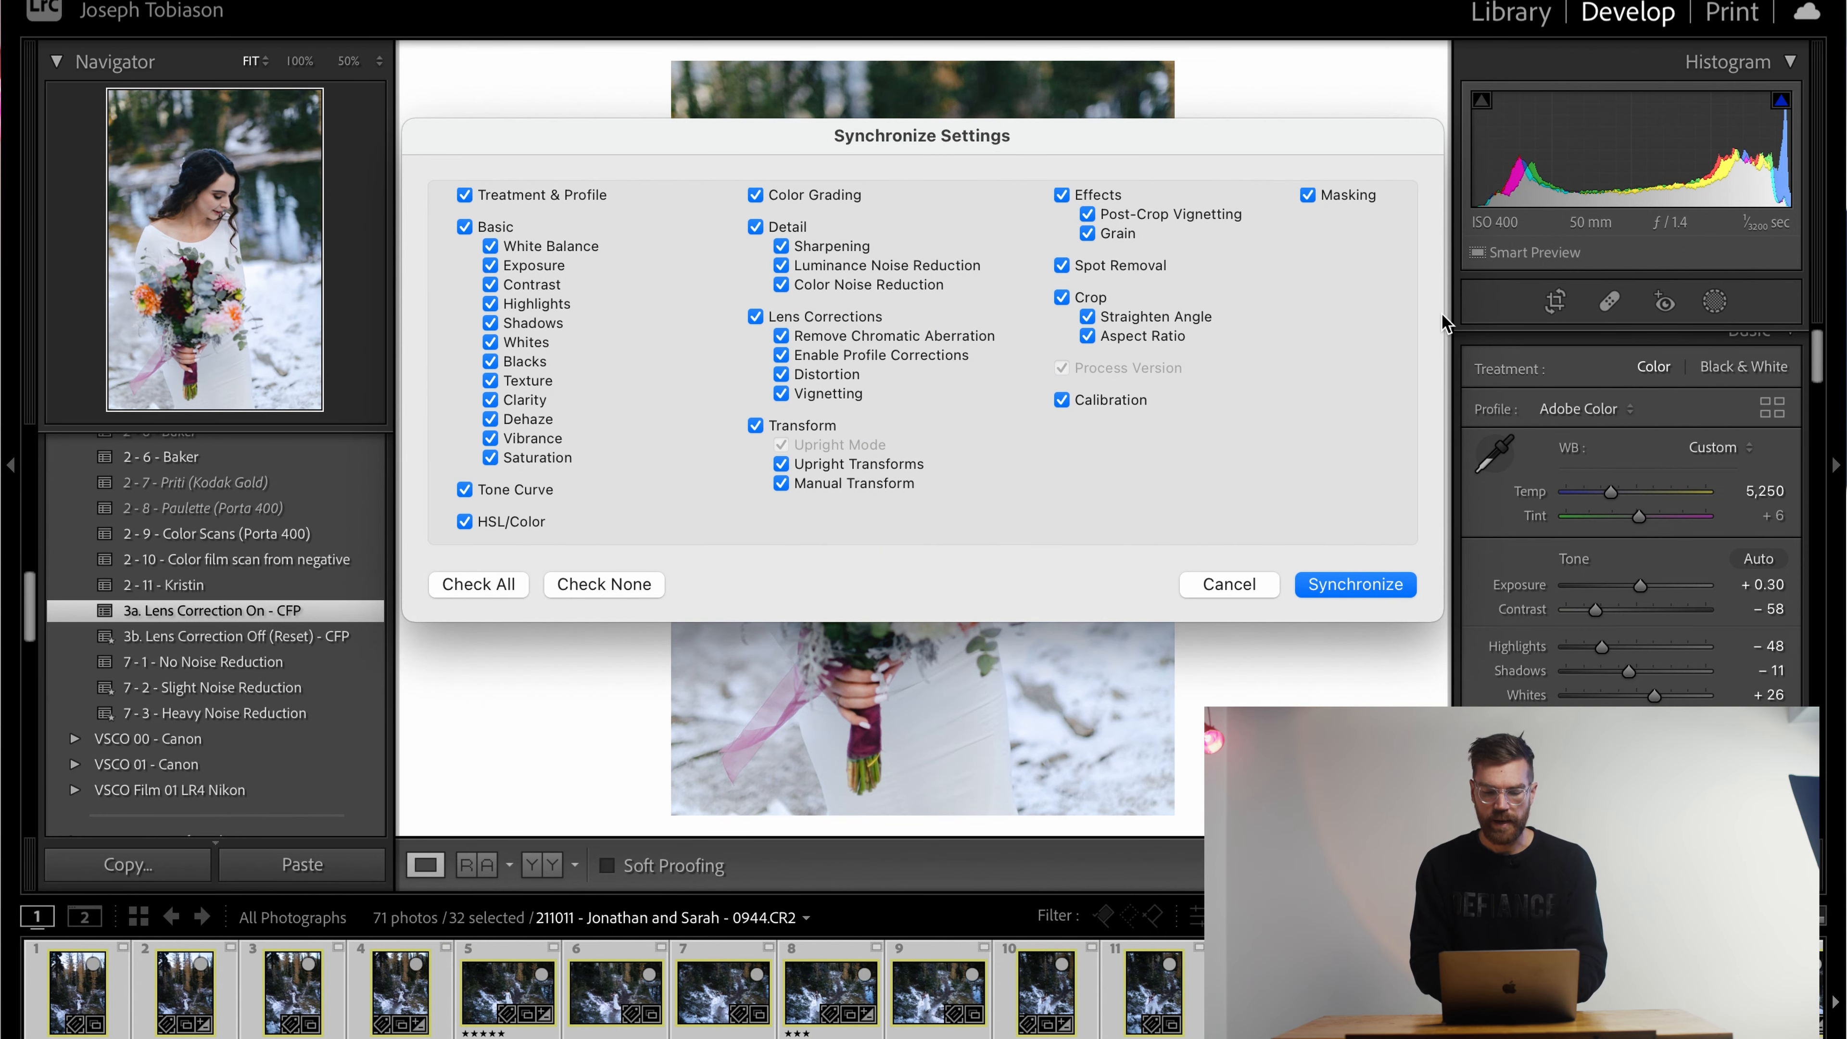
{"action": "left_click", "coordinate": [1378, 582]}
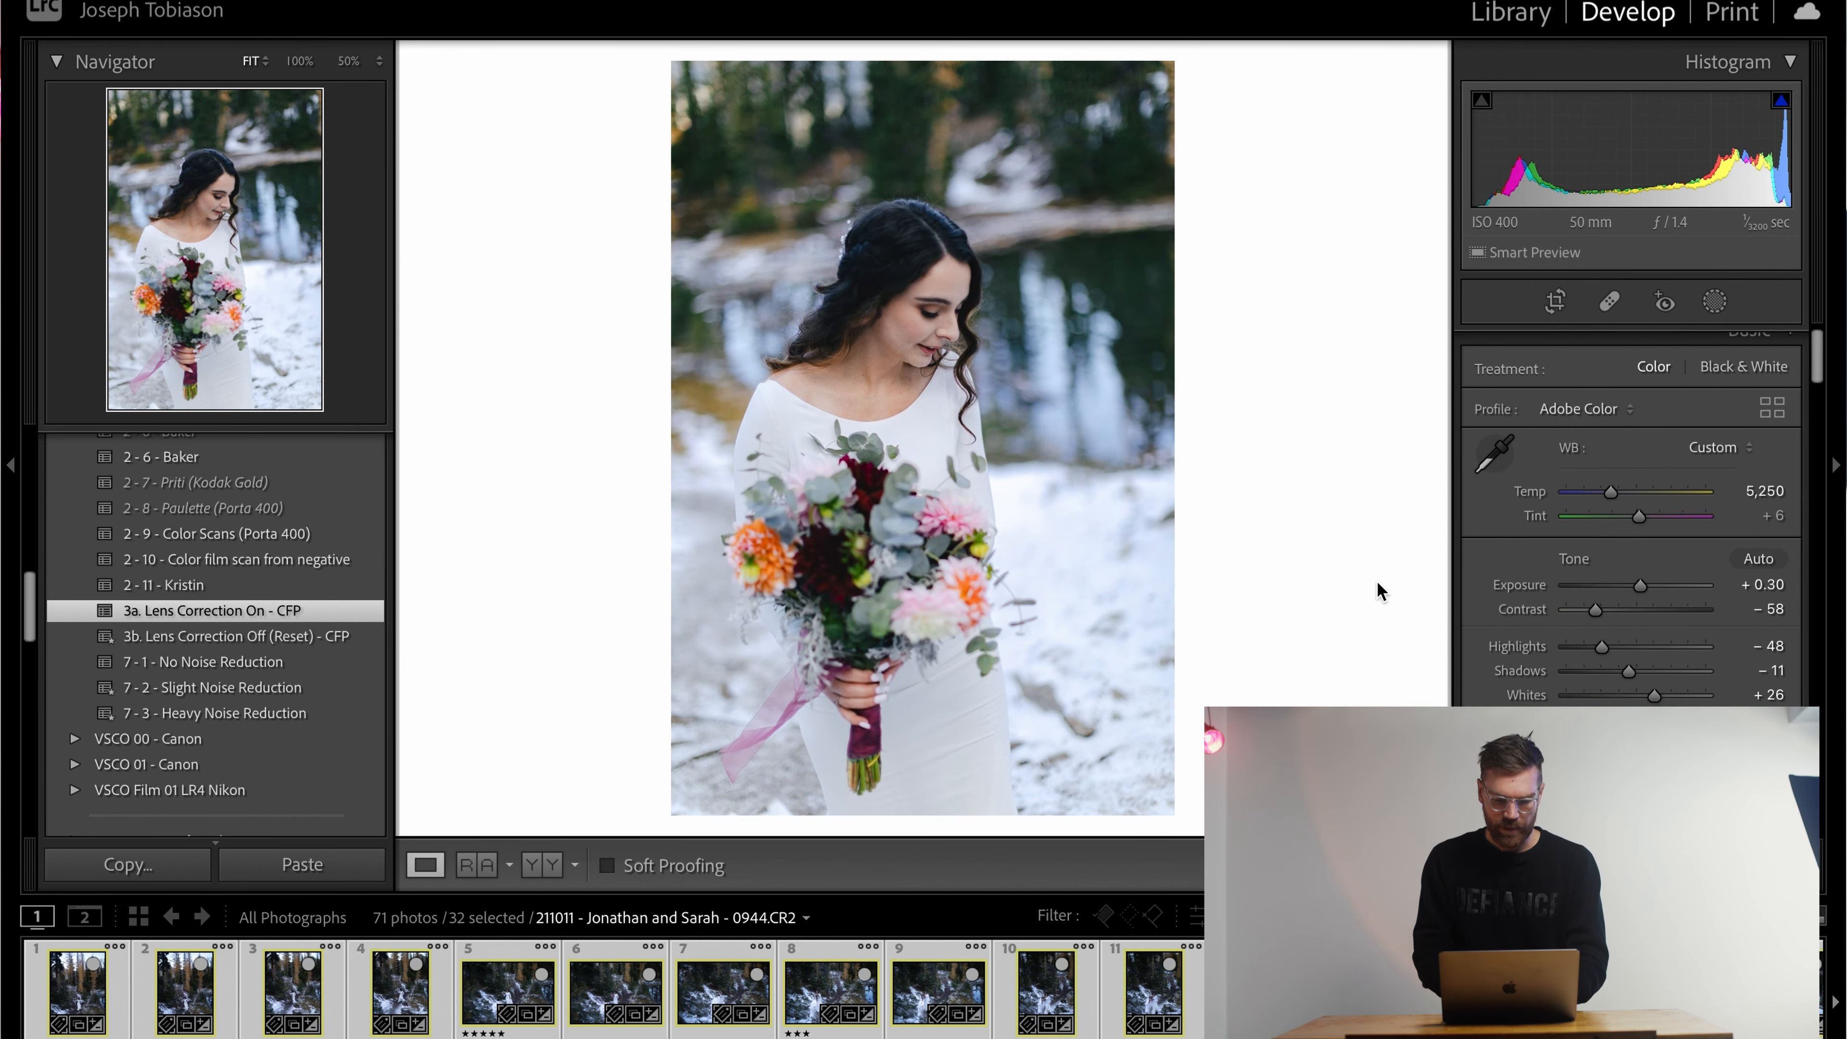
Step: Examine the selected photos side by side in Survey view for exposure differences, and return to developing the bouquet portrait
{"action": "key", "text": "n"}
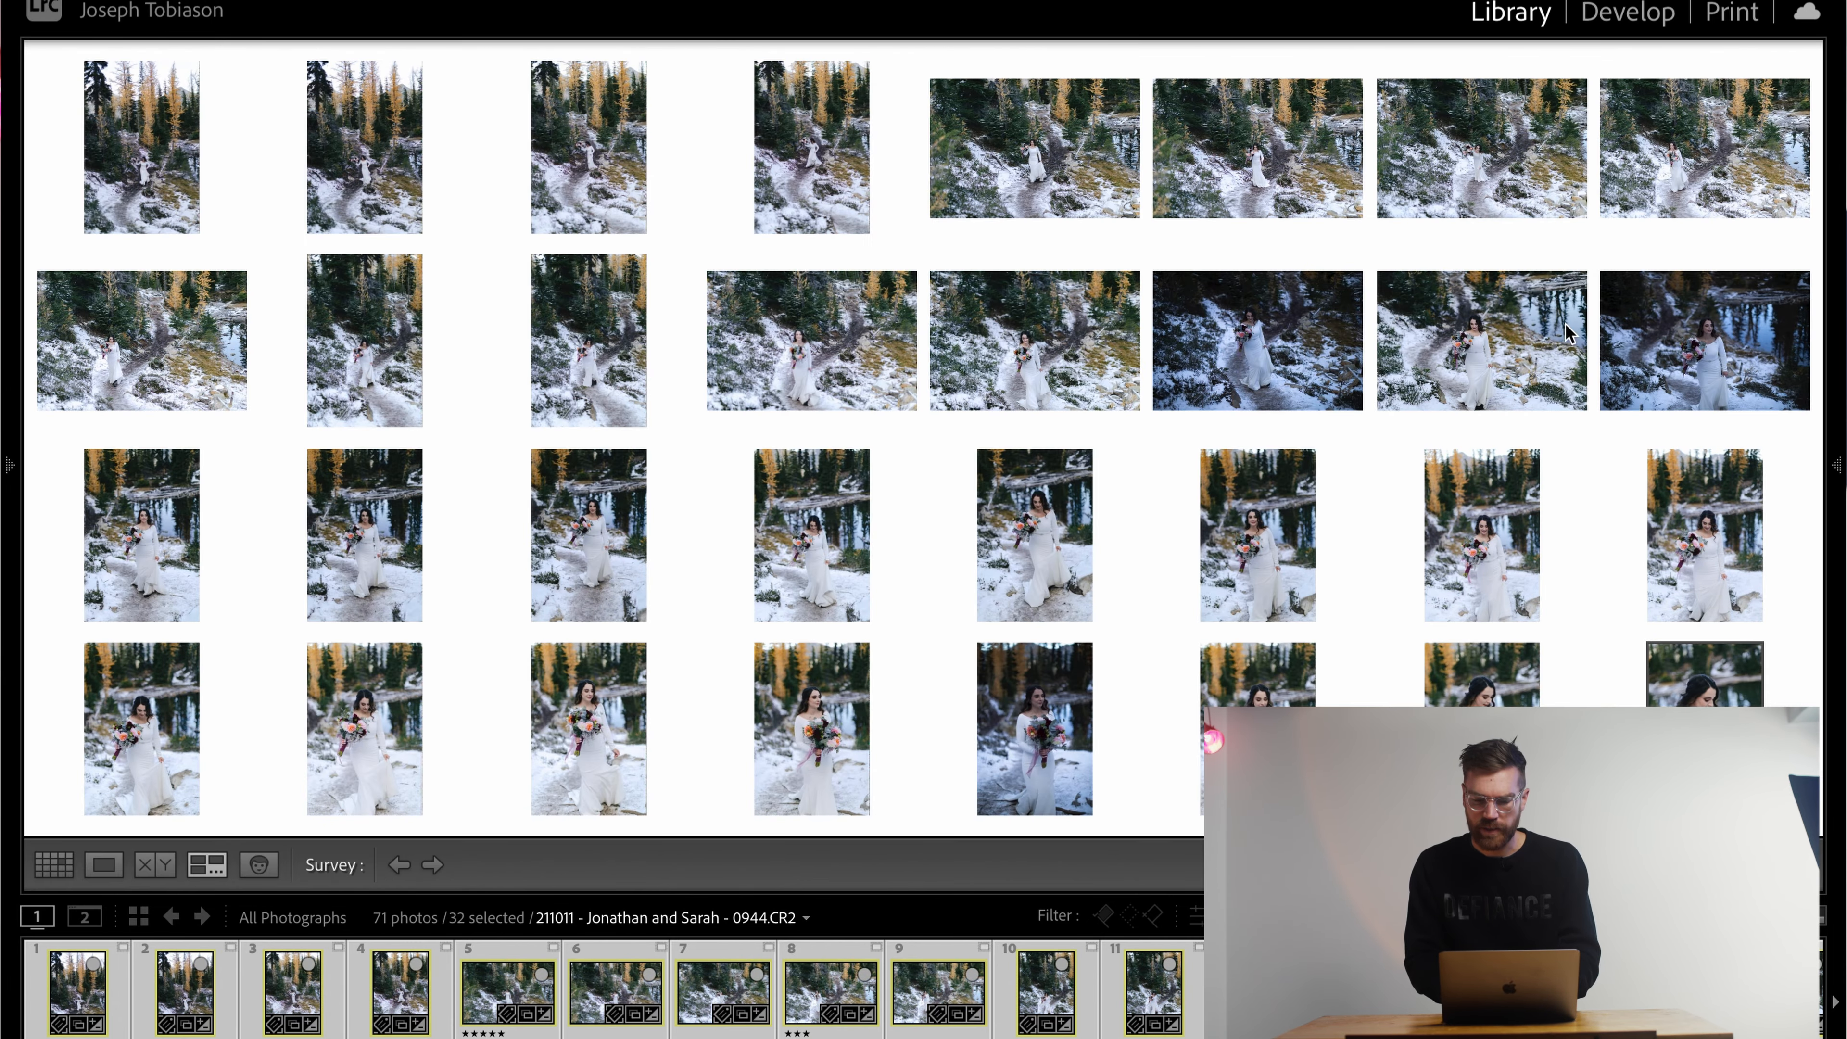
{"action": "mouse_move", "coordinate": [1681, 328]}
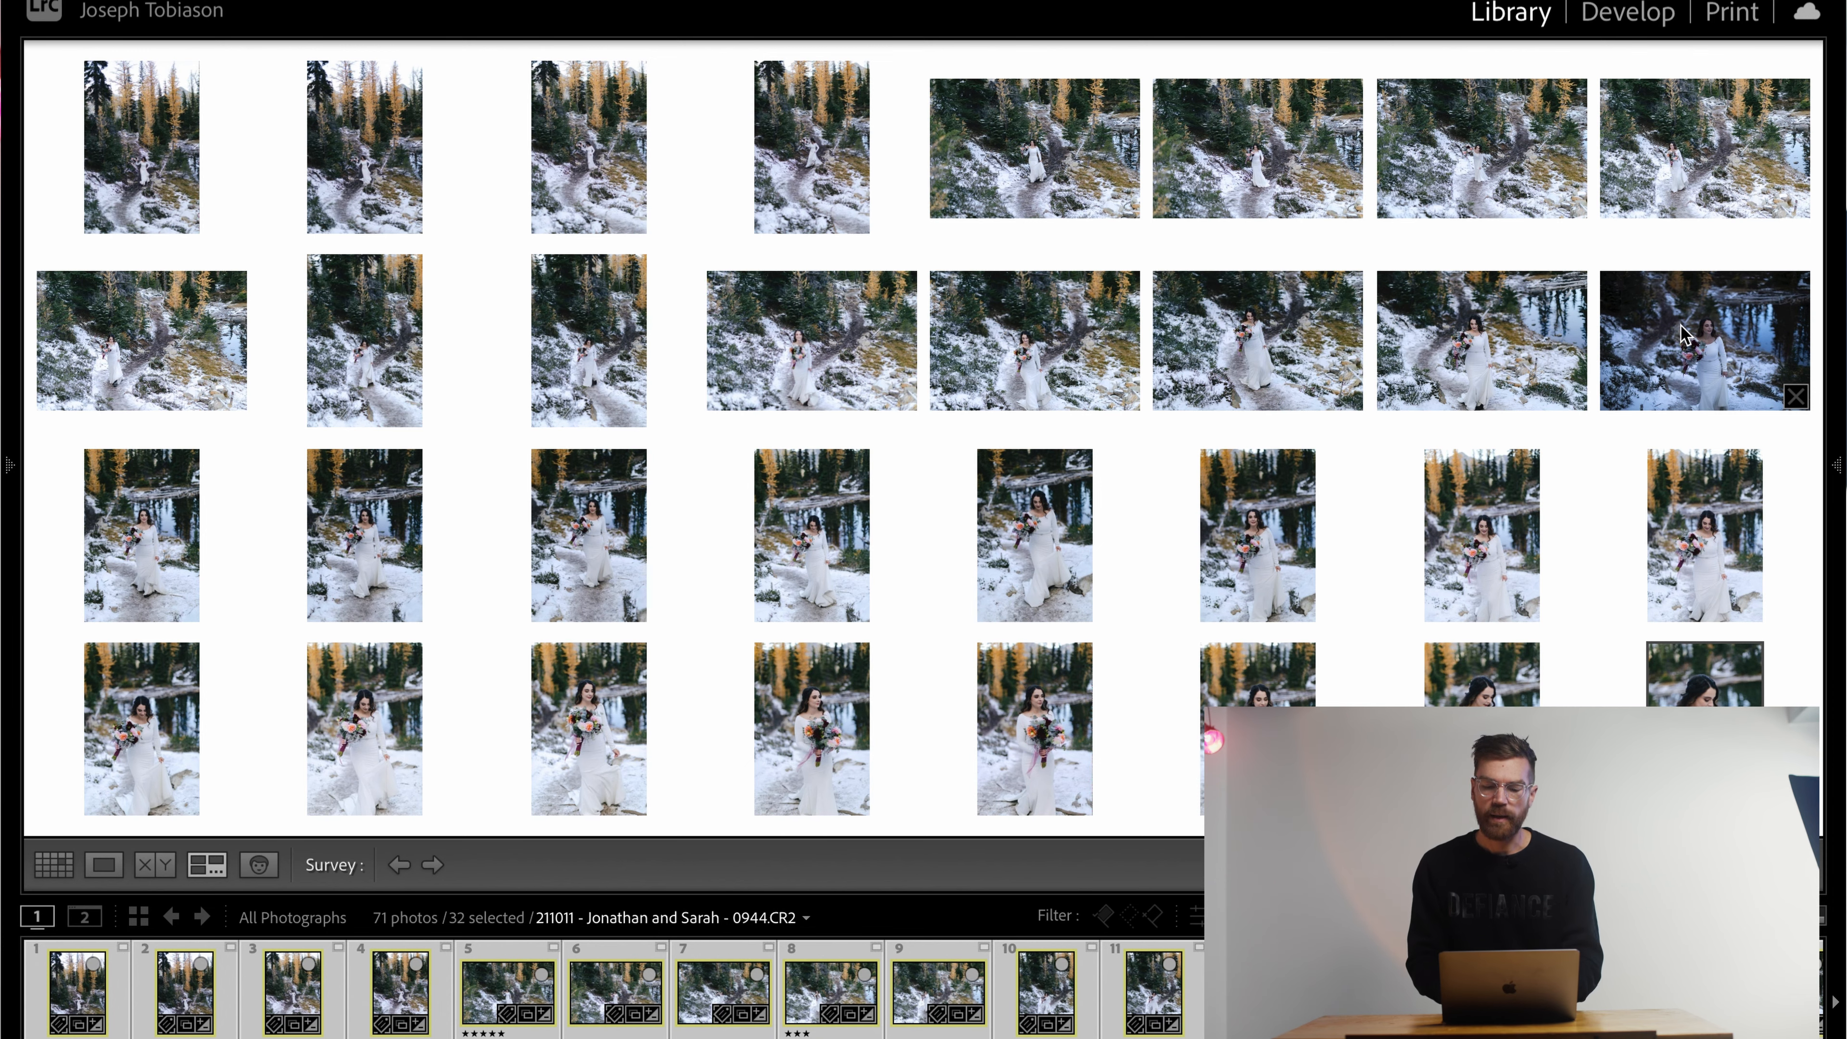
{"action": "left_click", "coordinate": [1610, 22]}
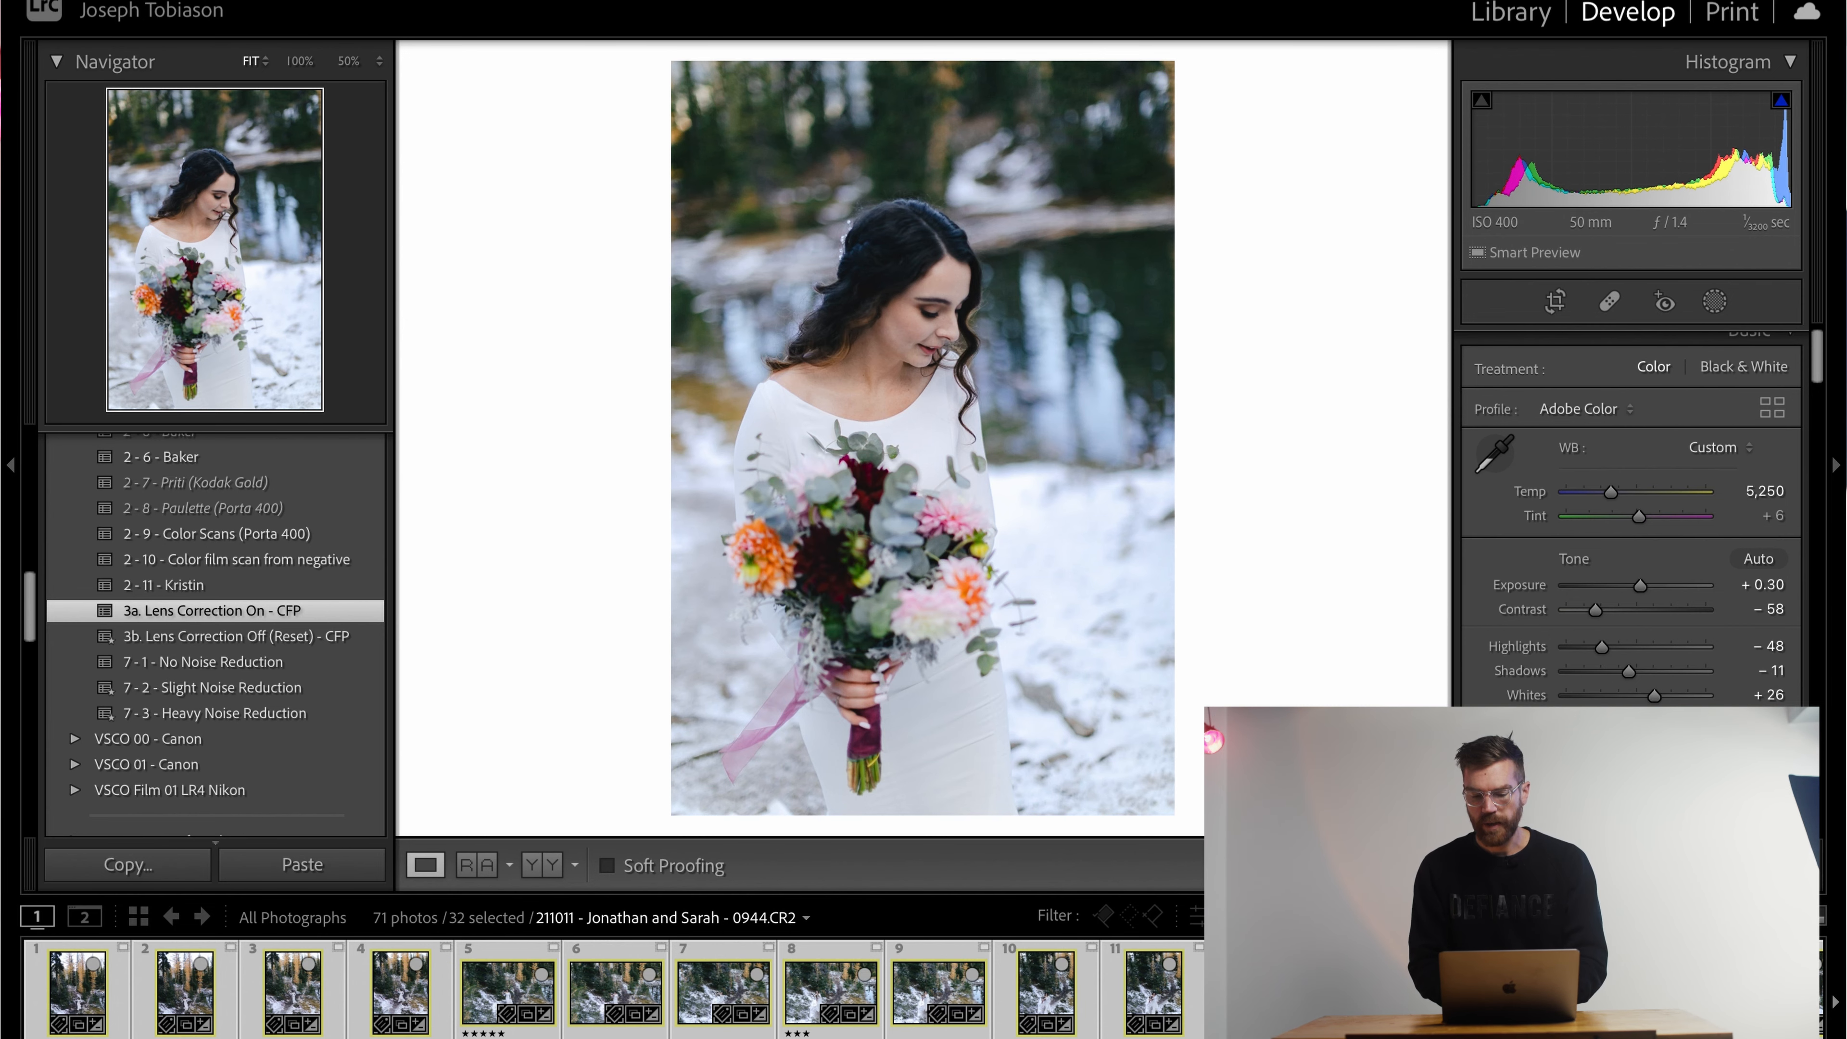
Step: Synchronize the bouquet portrait's settings to the selected photos, excluding Exposure, Transform, Spot Removal, Crop and Masking
{"action": "key", "text": "super+shift+s"}
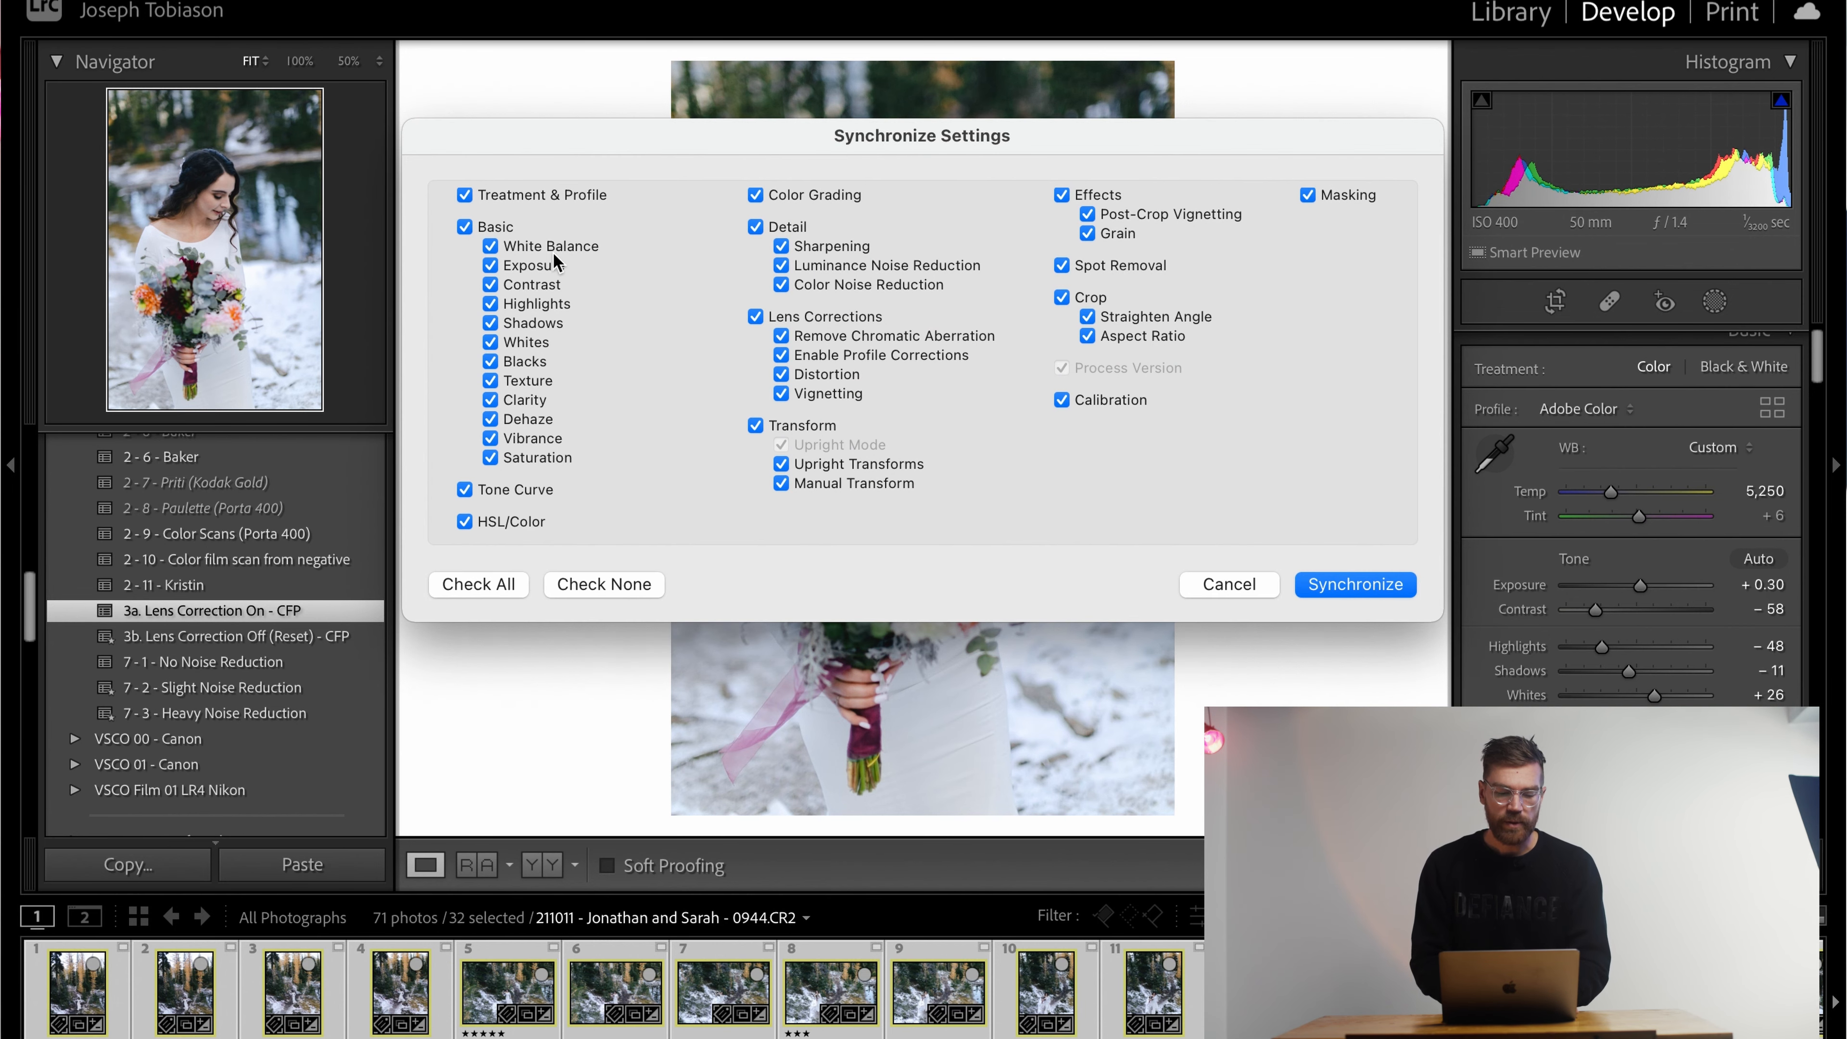
{"action": "left_click", "coordinate": [532, 273]}
{"action": "left_click", "coordinate": [813, 430]}
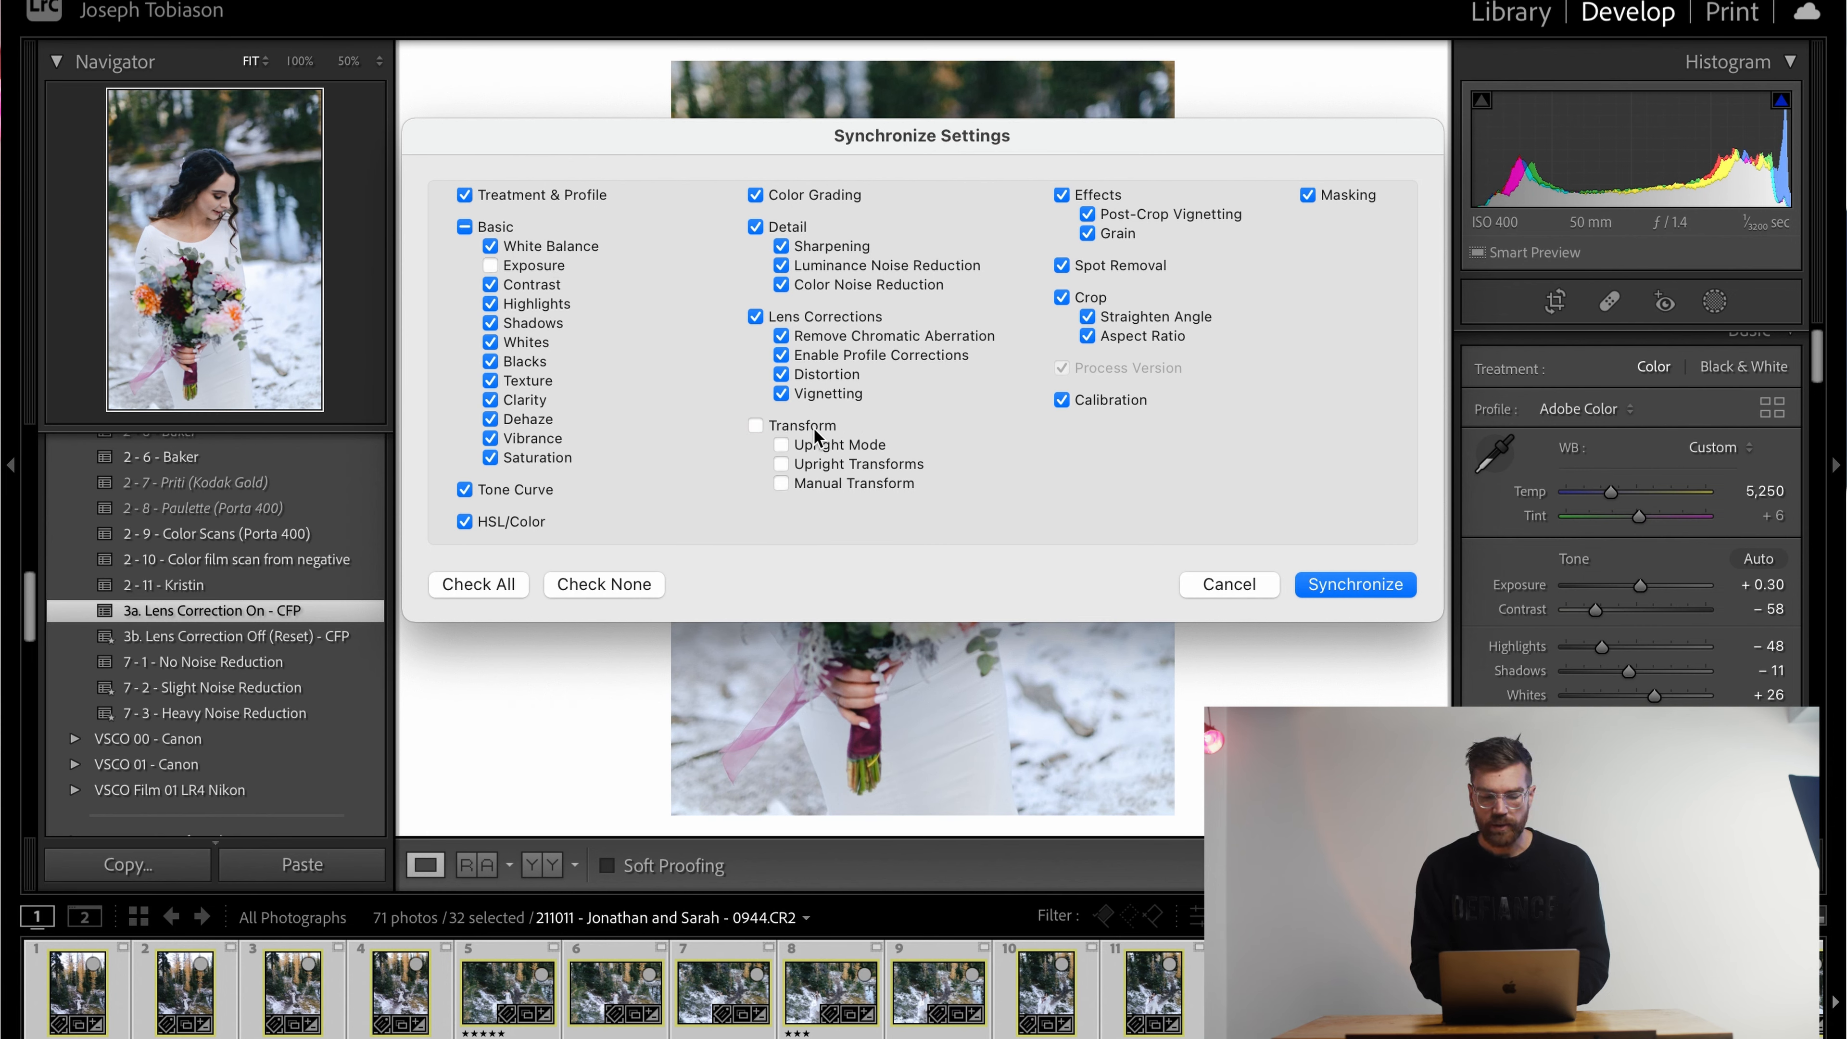
{"action": "left_click", "coordinate": [1100, 268]}
{"action": "left_click", "coordinate": [1093, 301]}
{"action": "left_click", "coordinate": [1359, 196]}
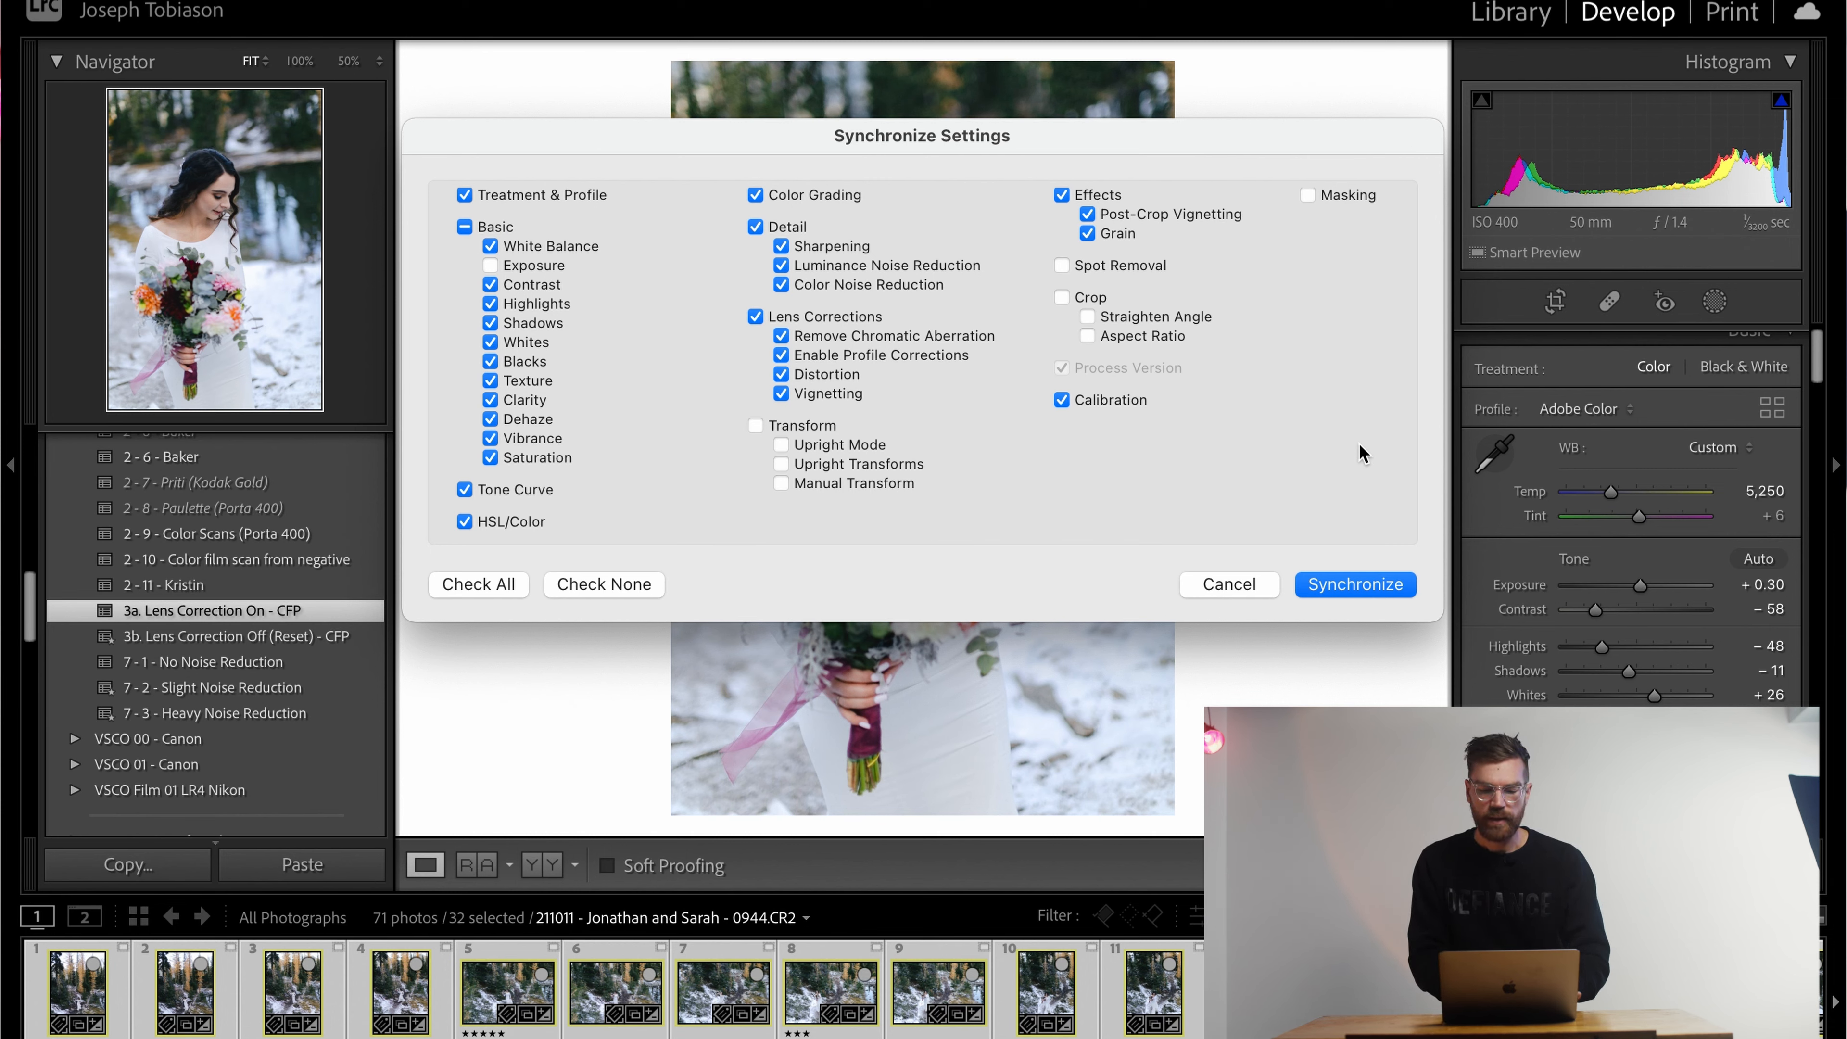
{"action": "left_click", "coordinate": [1362, 586]}
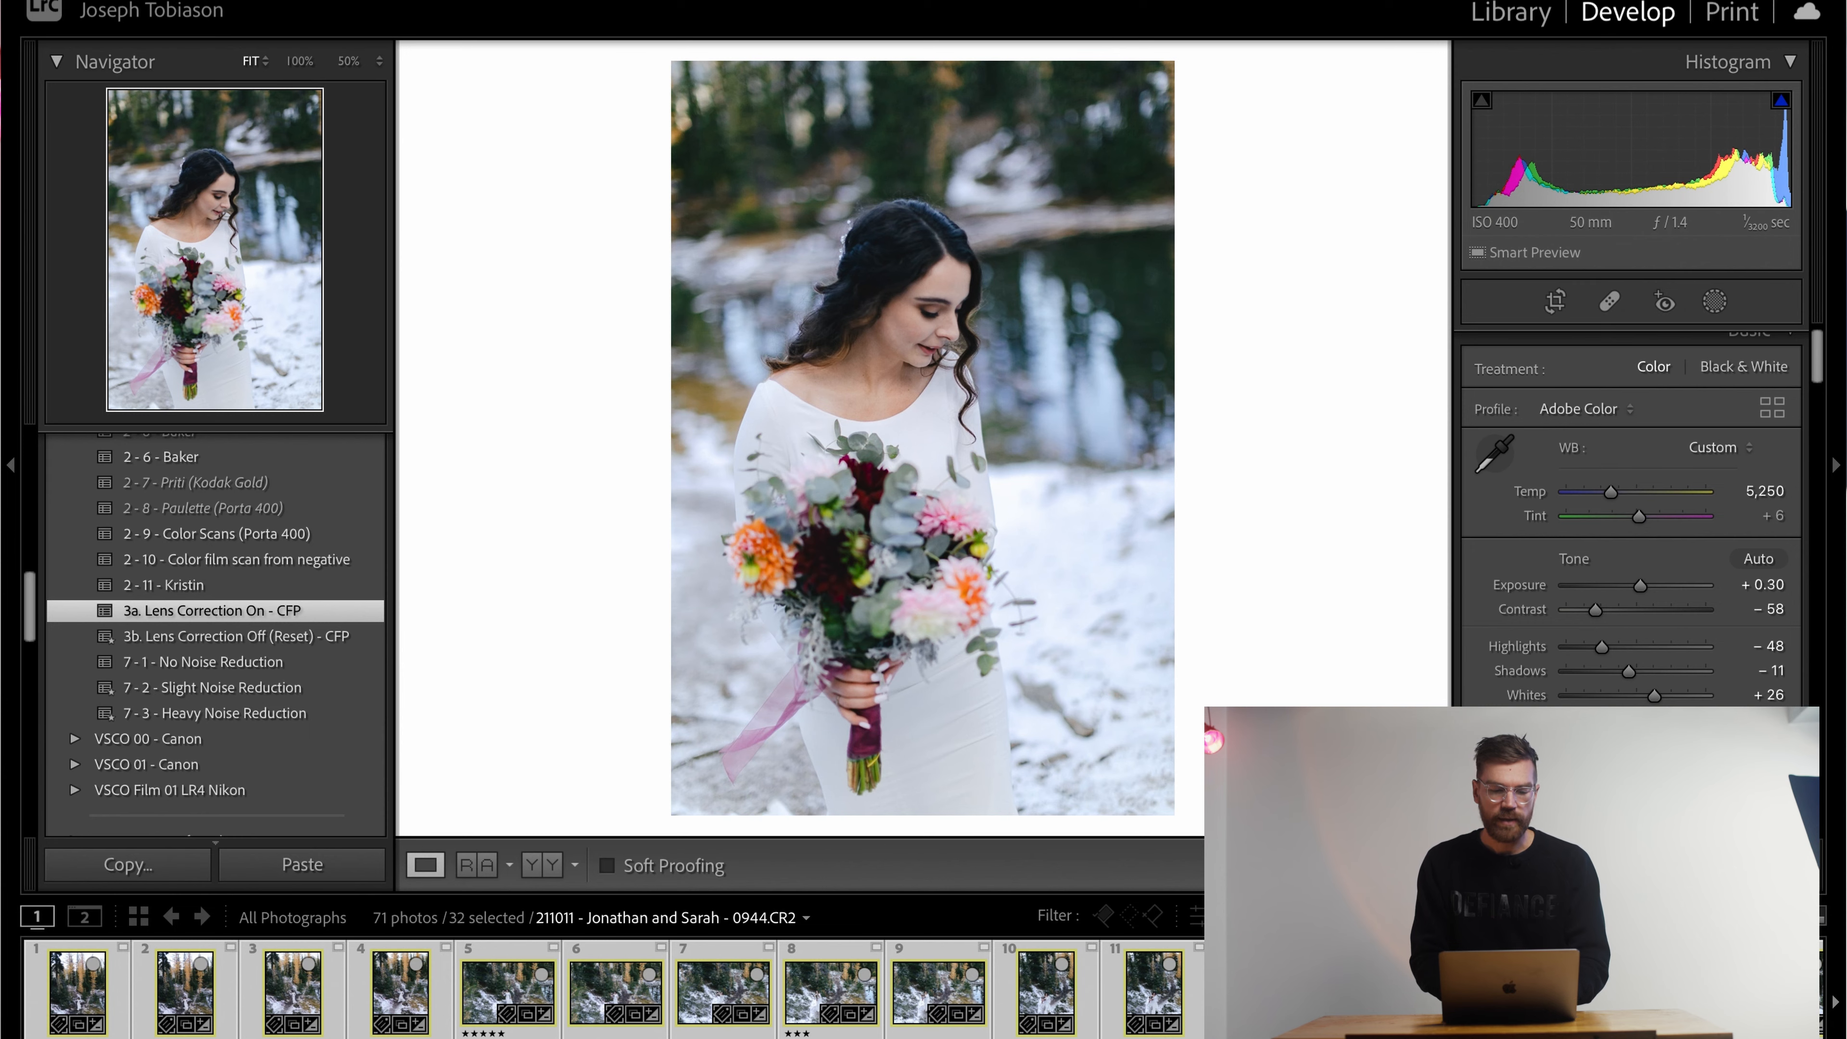
Step: Match Total Exposures across the selected bride photos and review them together in Survey view
{"action": "left_click", "coordinate": [531, 2]}
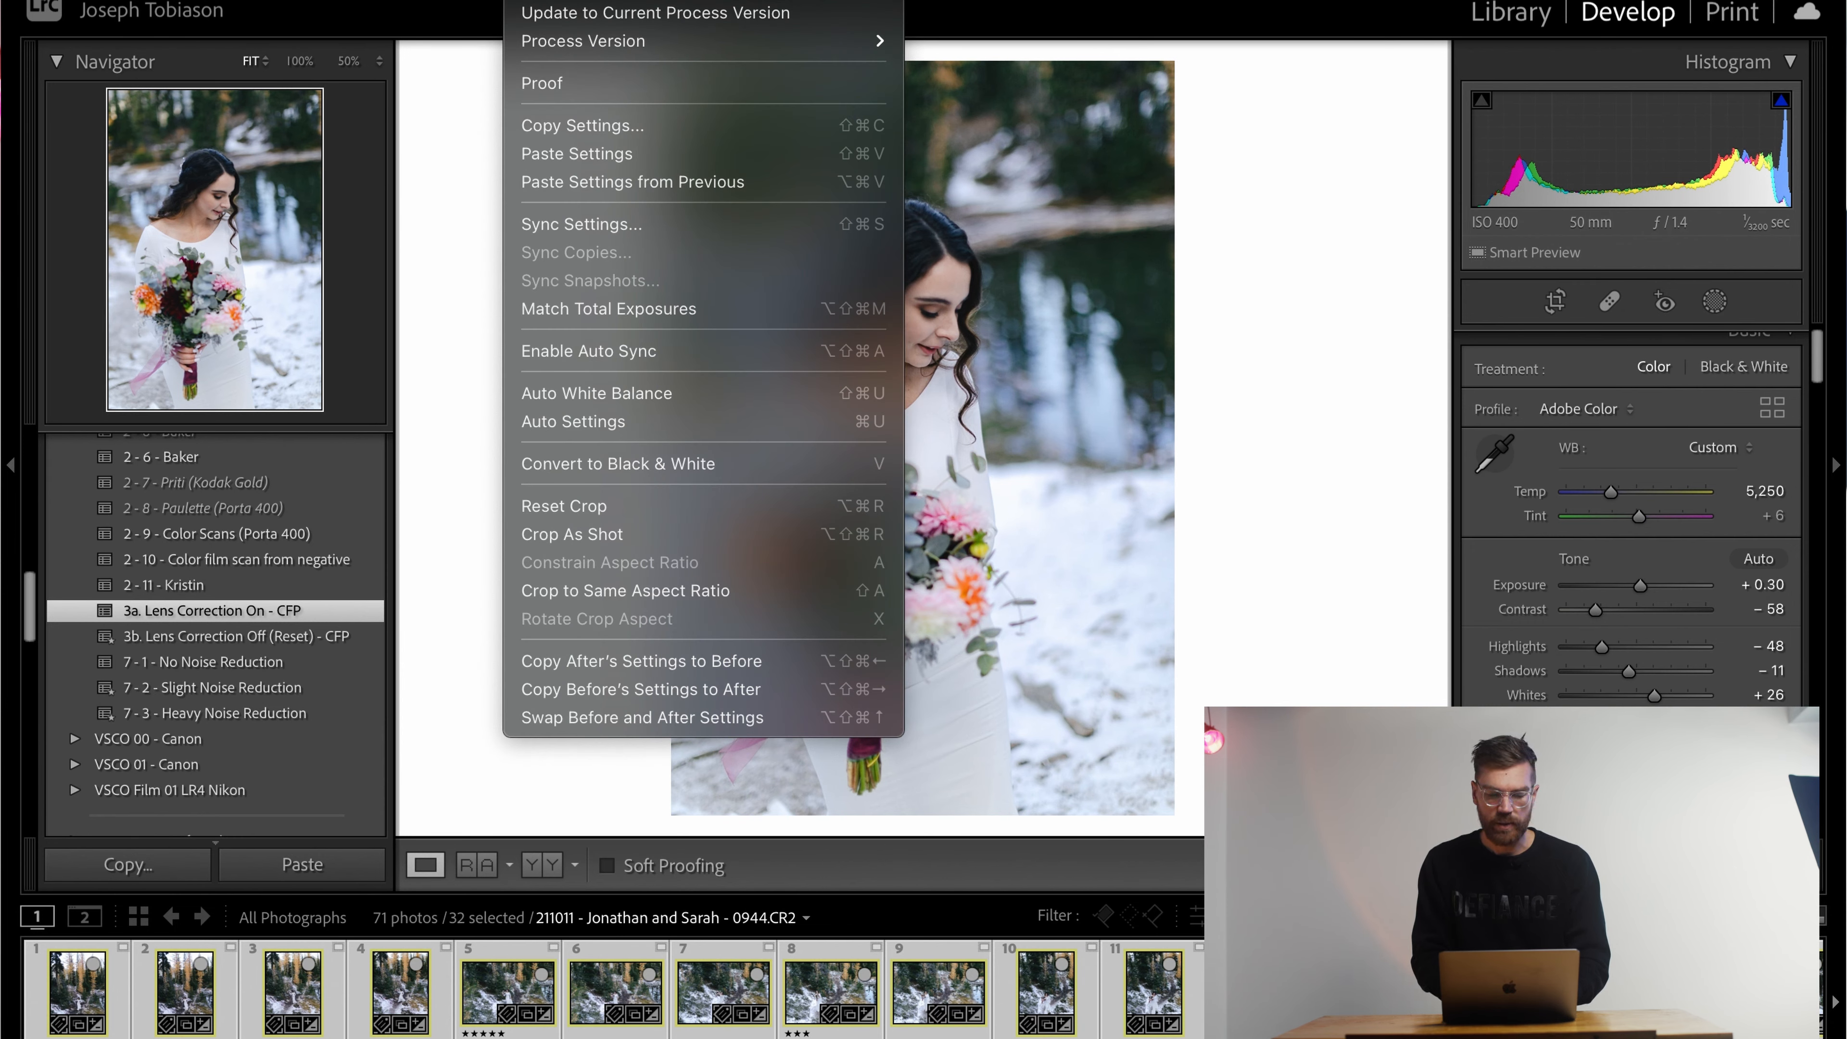
{"action": "left_click", "coordinate": [670, 309]}
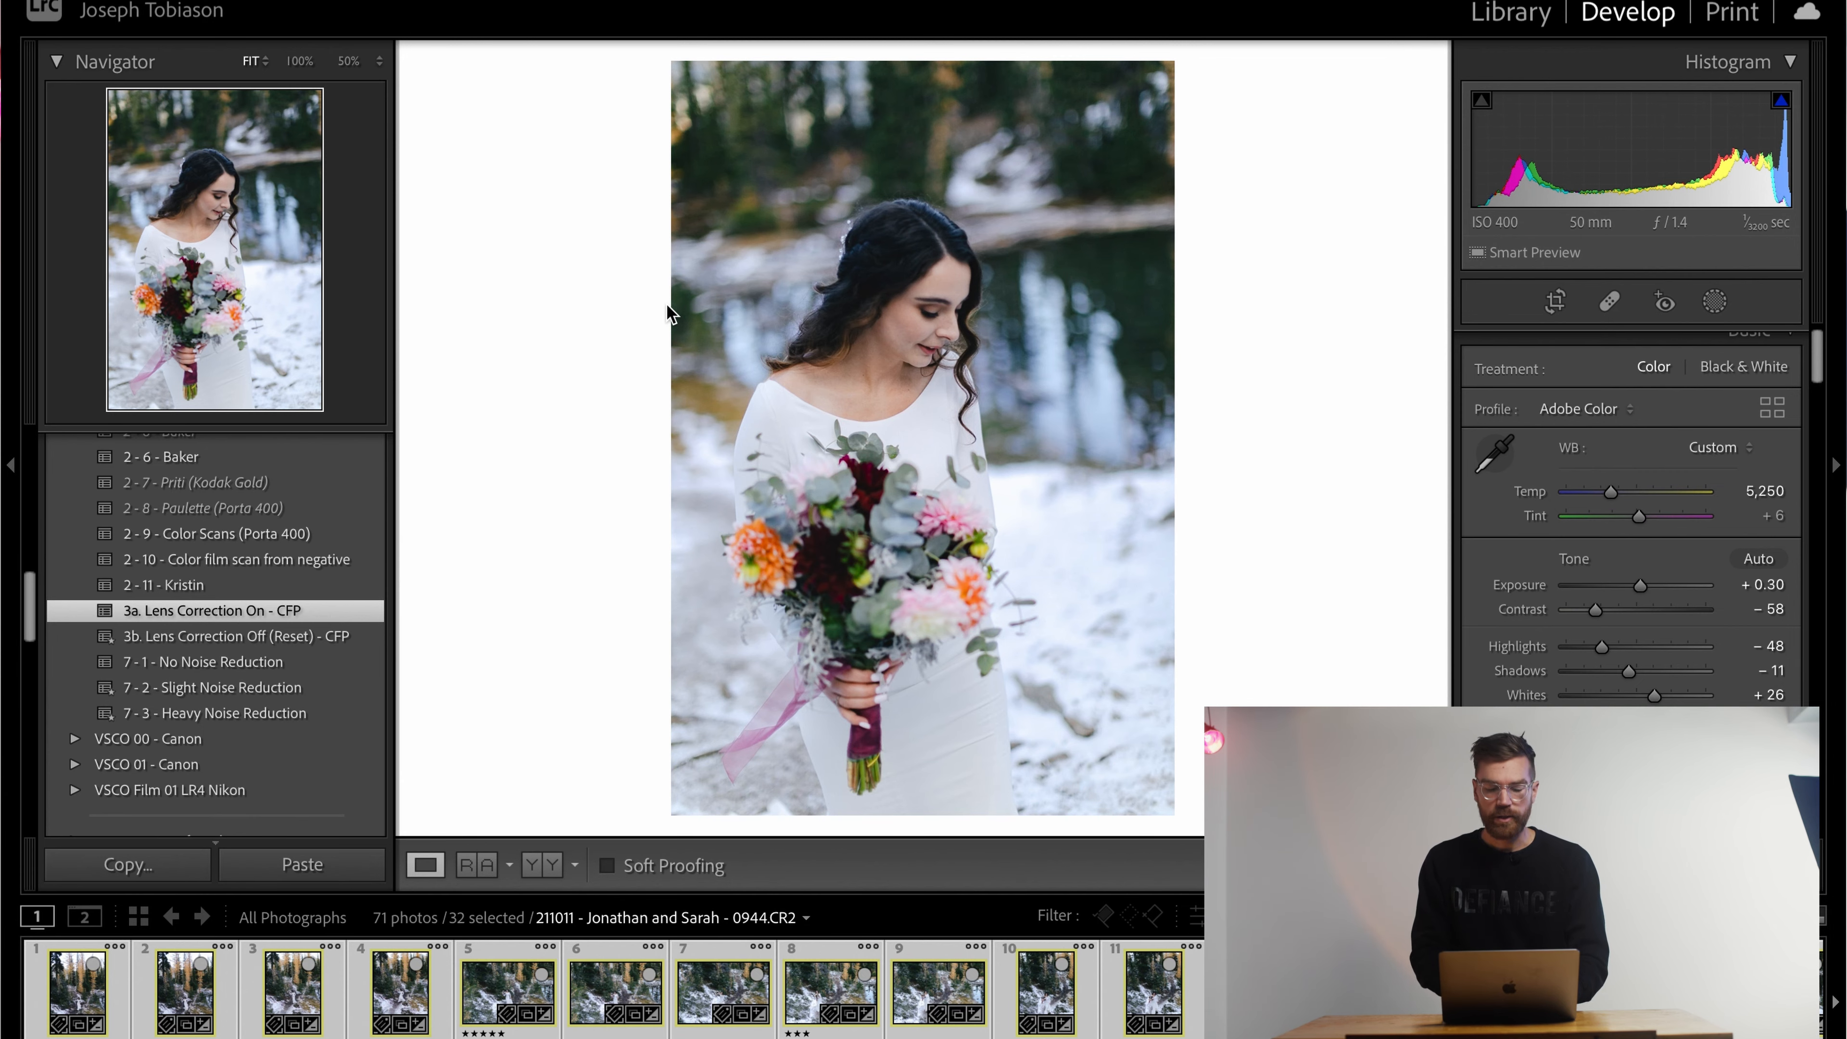
{"action": "left_click", "coordinate": [1509, 13]}
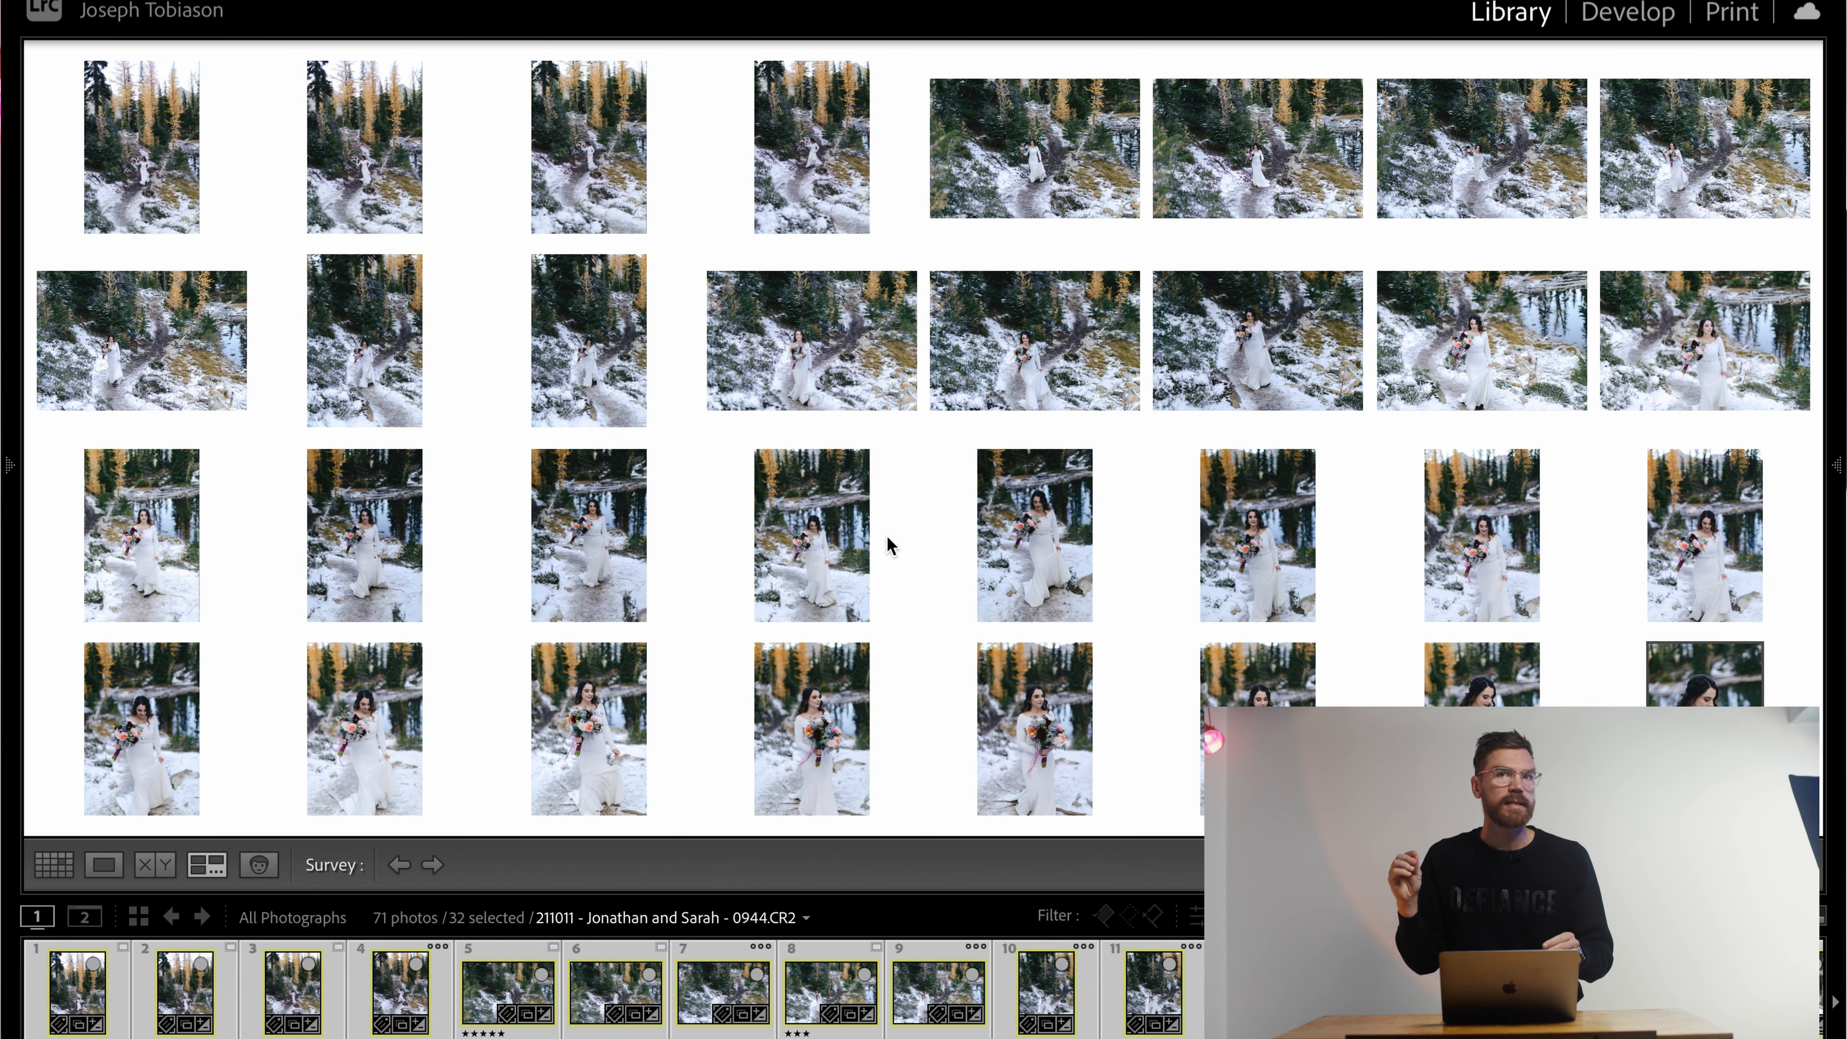
{"action": "key", "text": "Tab"}
{"action": "left_click", "coordinate": [999, 741]}
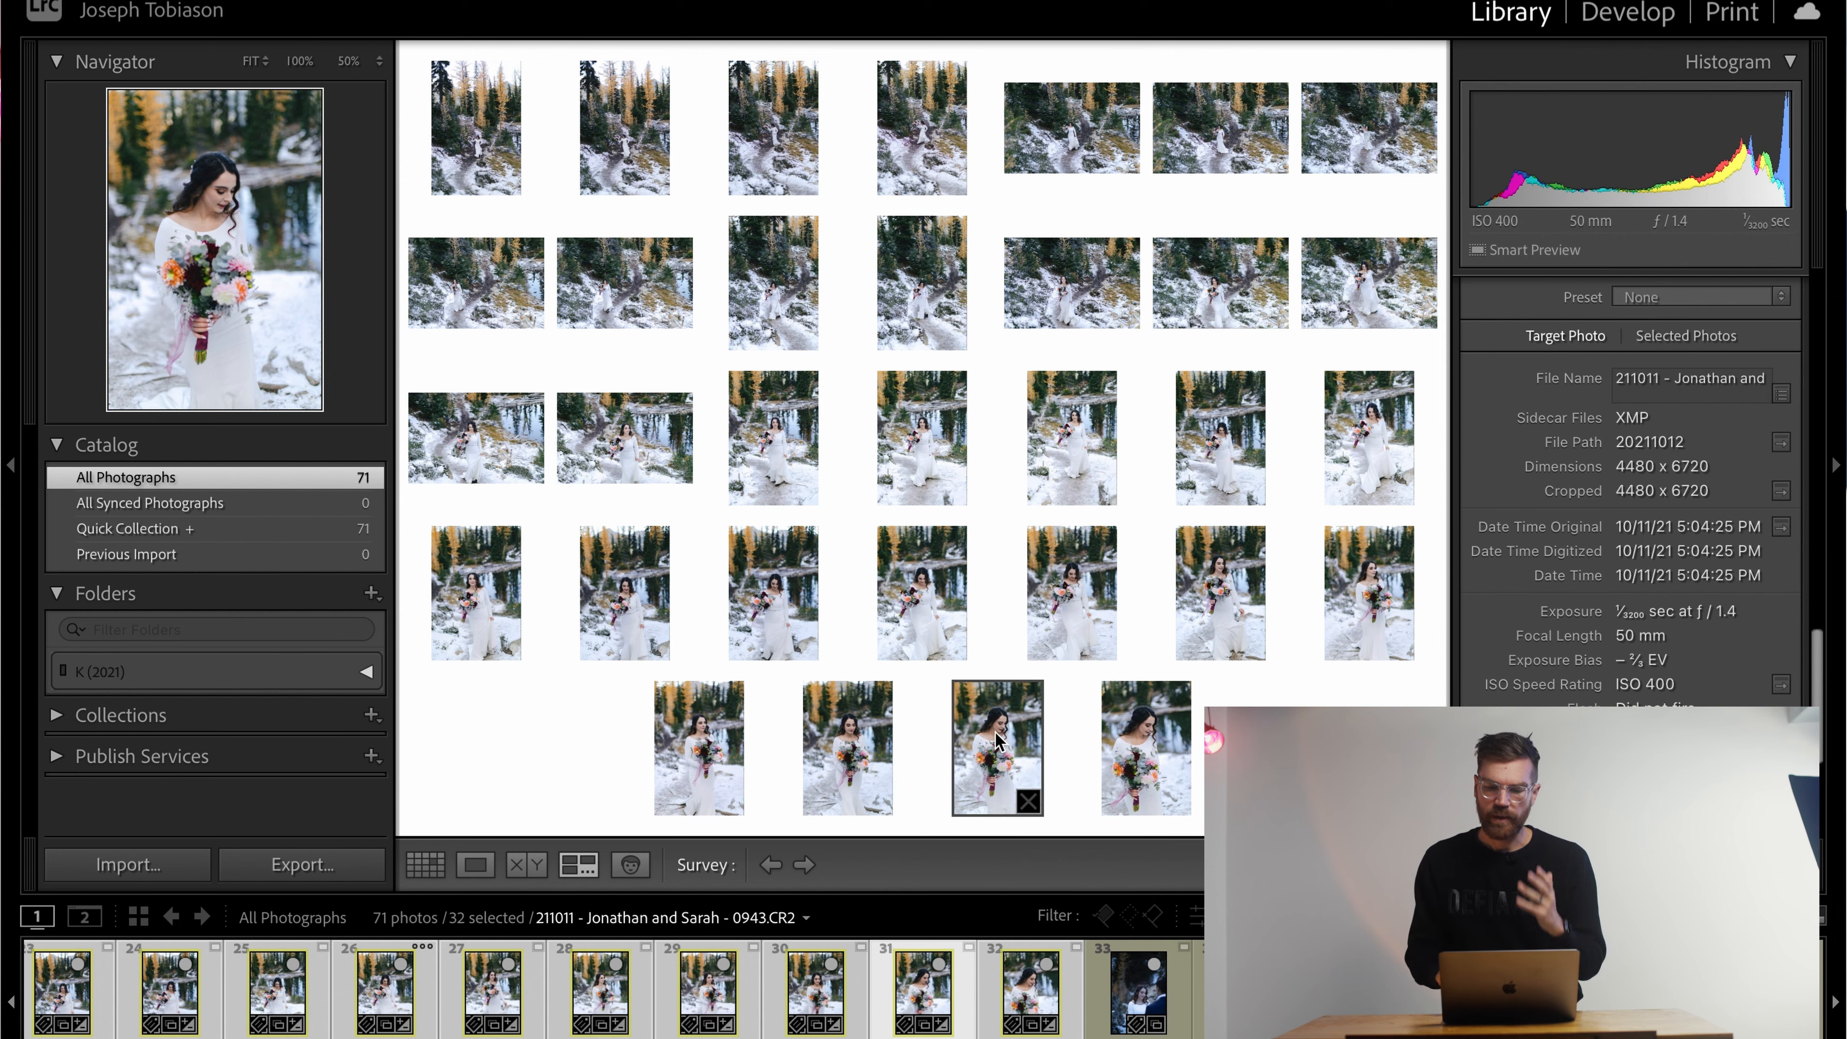
Step: Compare the edited bouquet portrait 0944 with the unedited couple photo 1200 that follows it
{"action": "left_click", "coordinate": [1134, 990]}
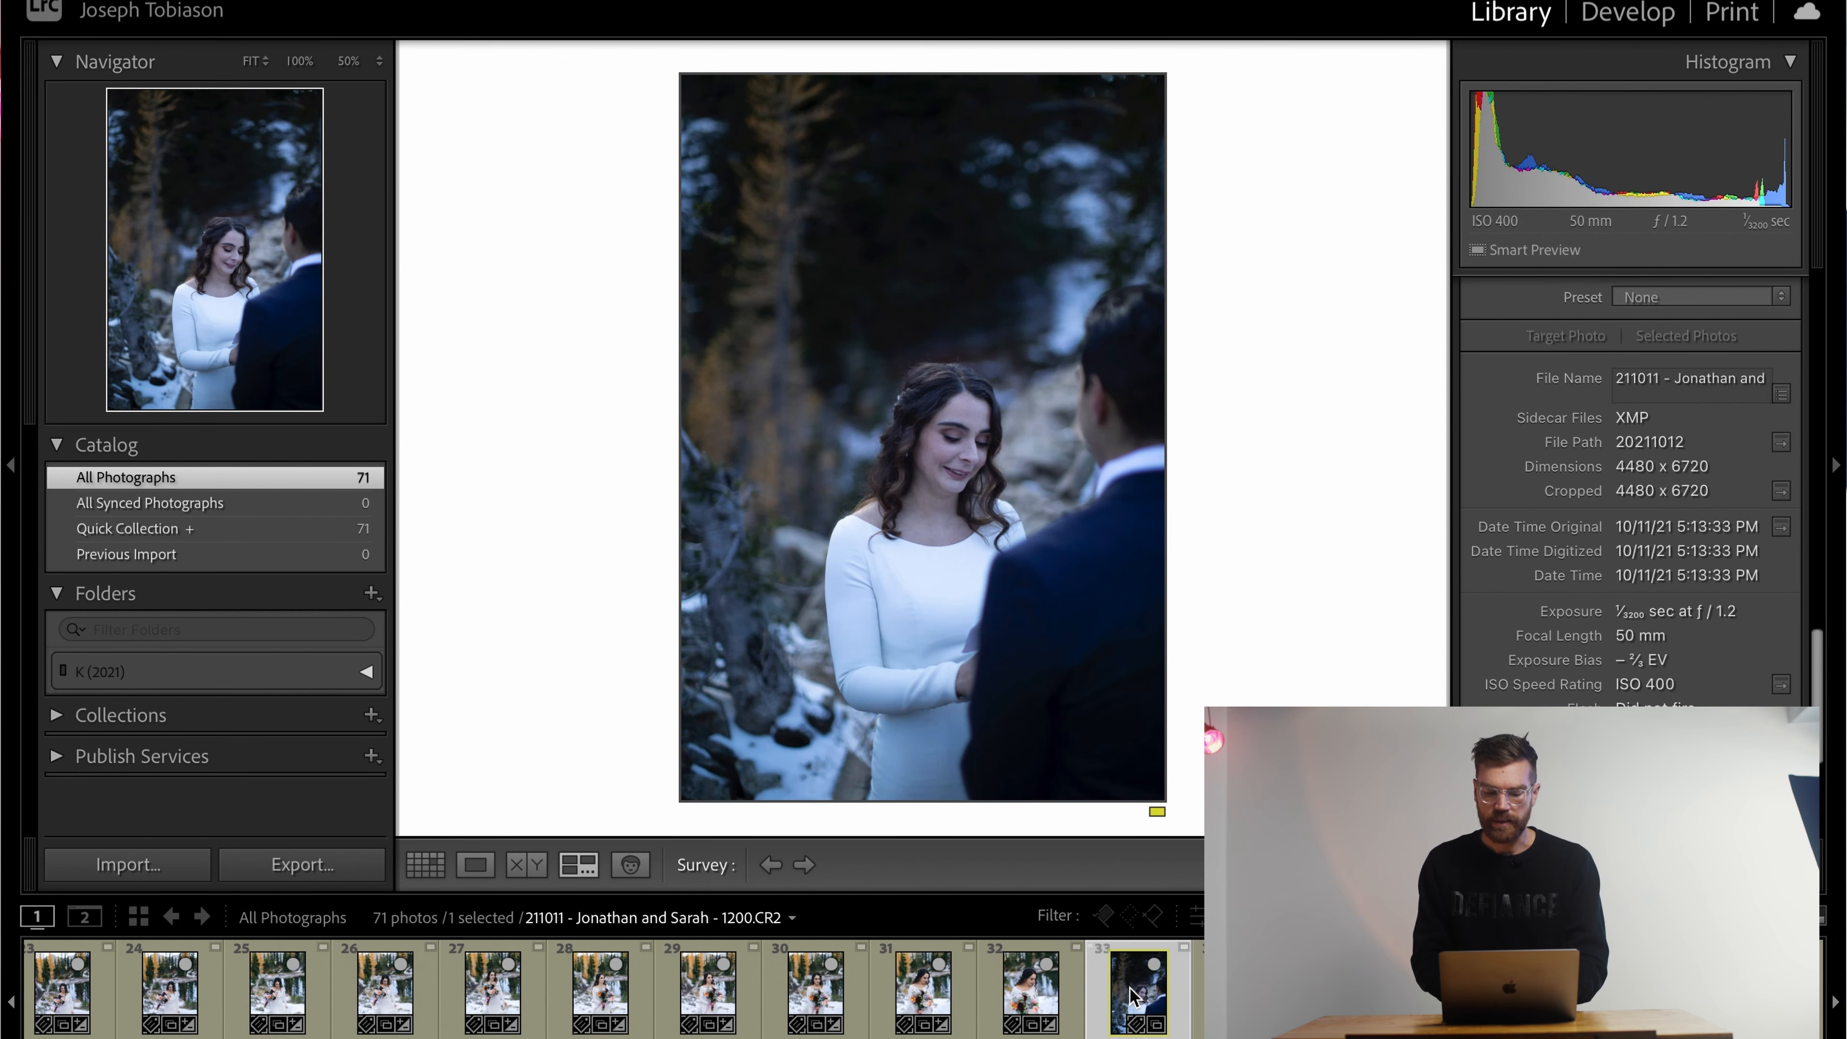
{"action": "left_click", "coordinate": [1031, 982]}
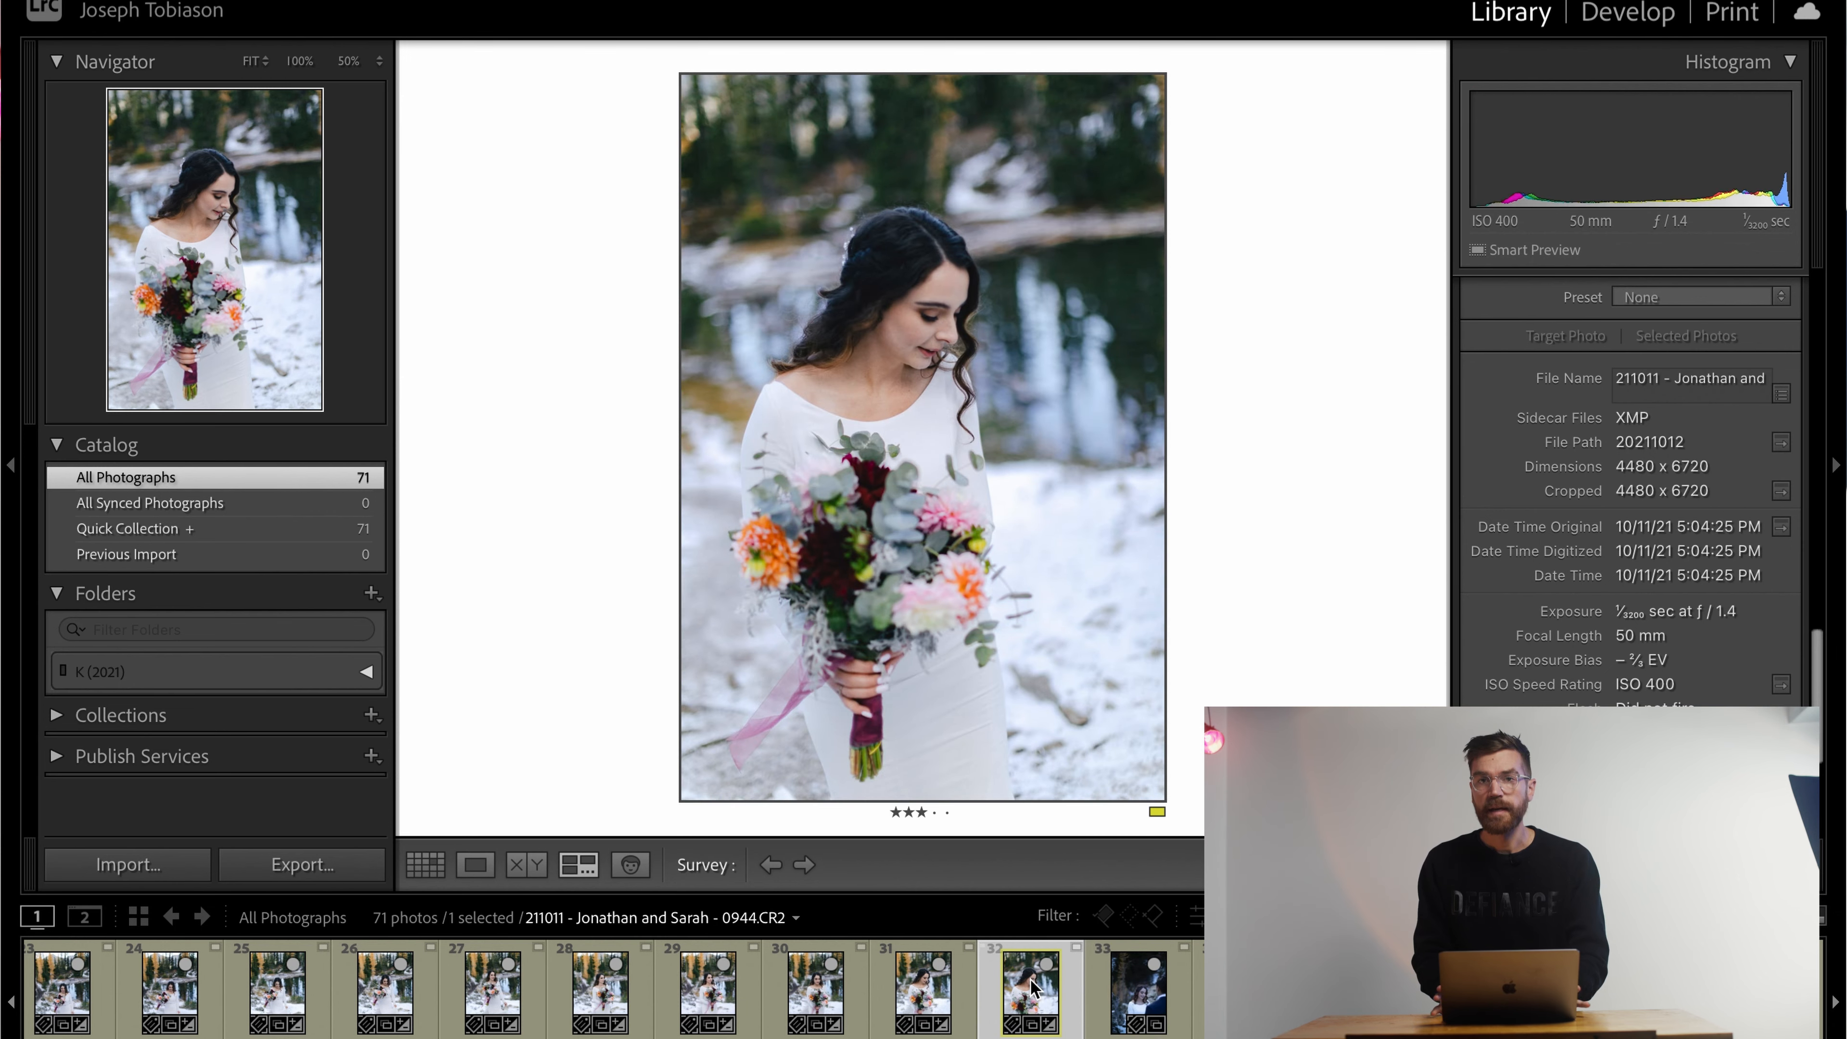
{"action": "key", "text": "Right"}
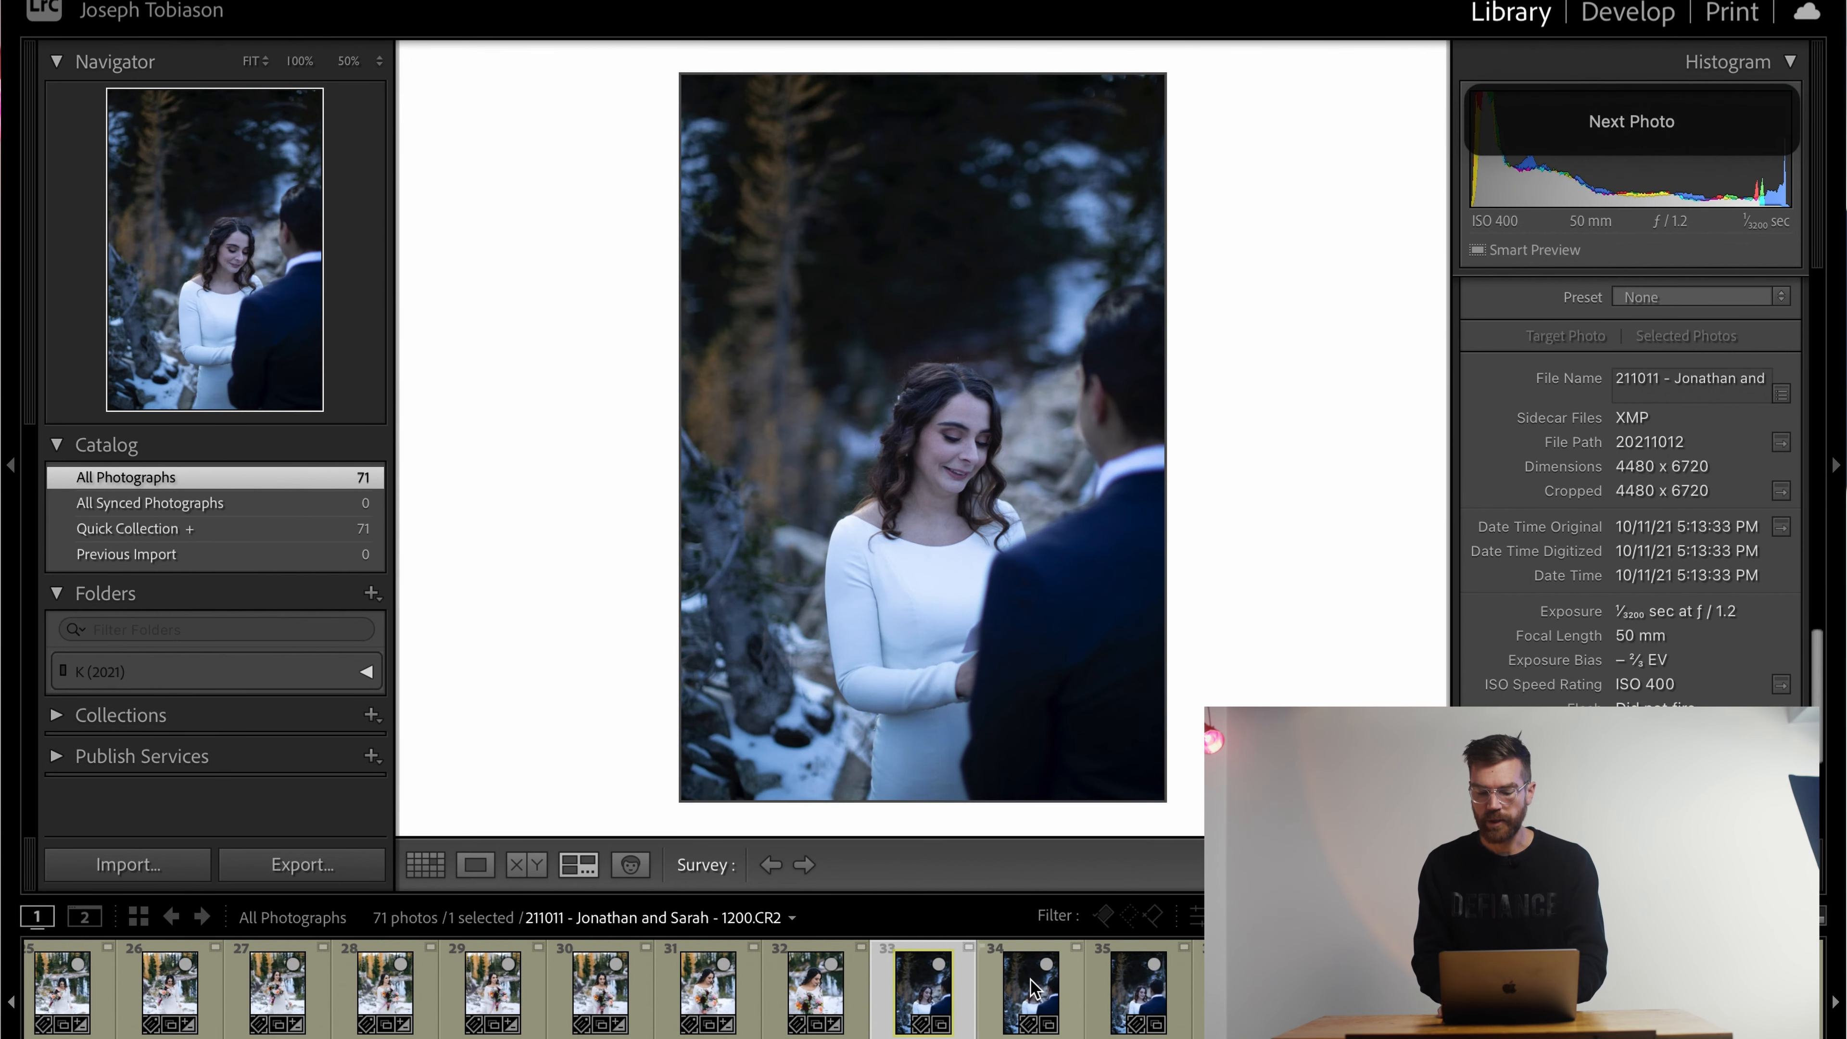
{"action": "key", "text": "Left"}
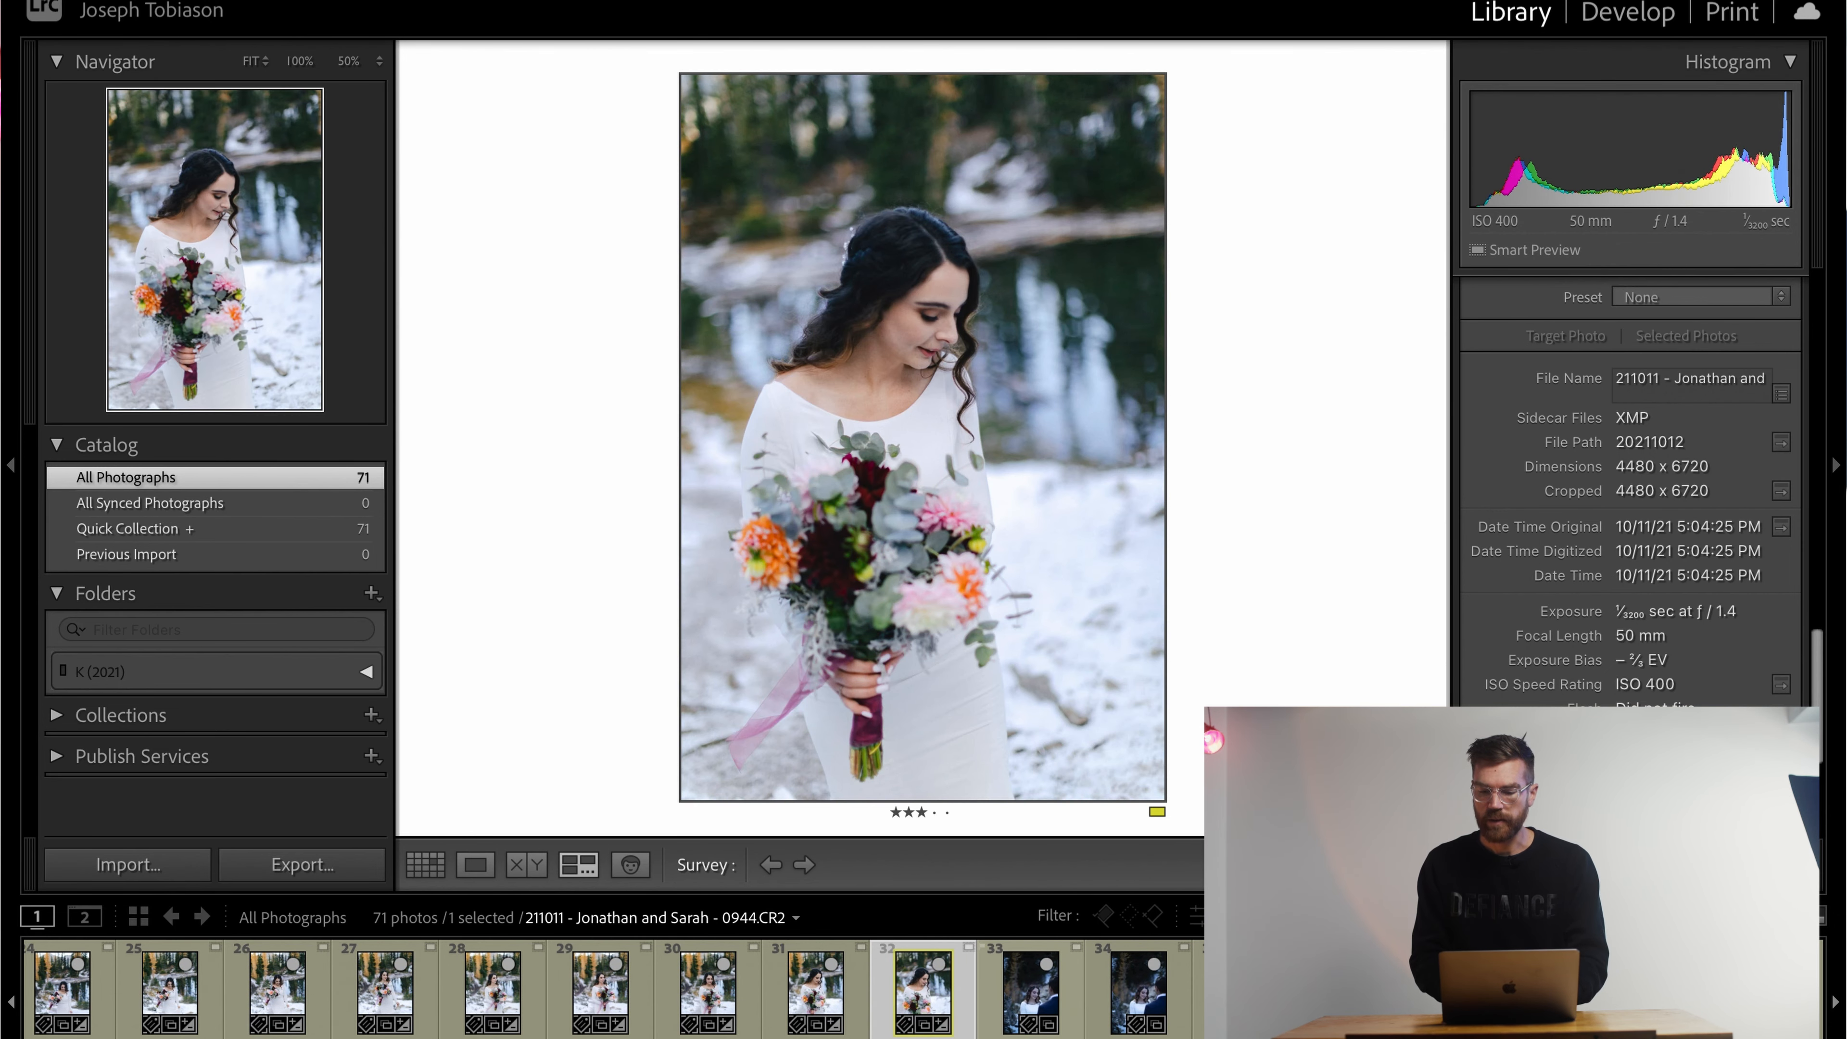
Step: Synchronize the bouquet portrait's settings, without Exposure, Transform, Spot Removal, Crop and Masking, to the couple photos from 1200 through 1211
{"action": "left_click", "coordinate": [1642, 20]}
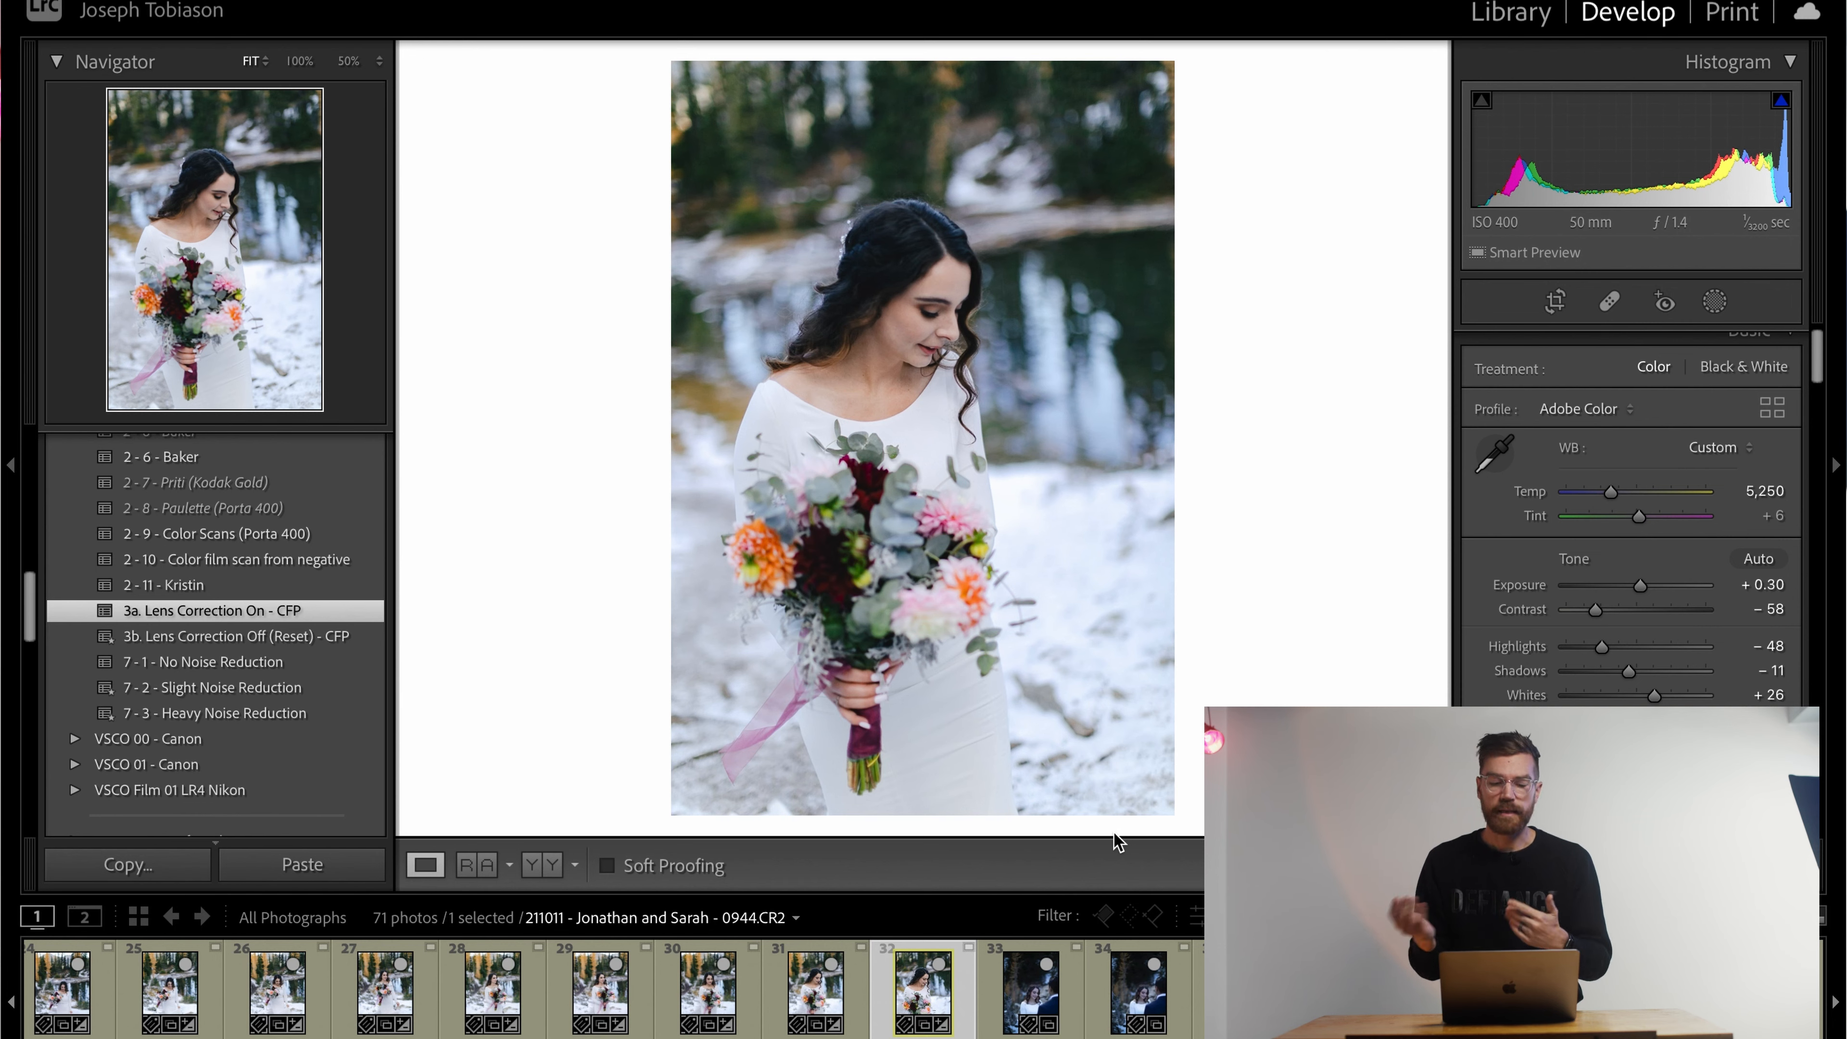
{"action": "scroll", "coordinate": [958, 986], "scroll_direction": "right", "scroll_amount": 1}
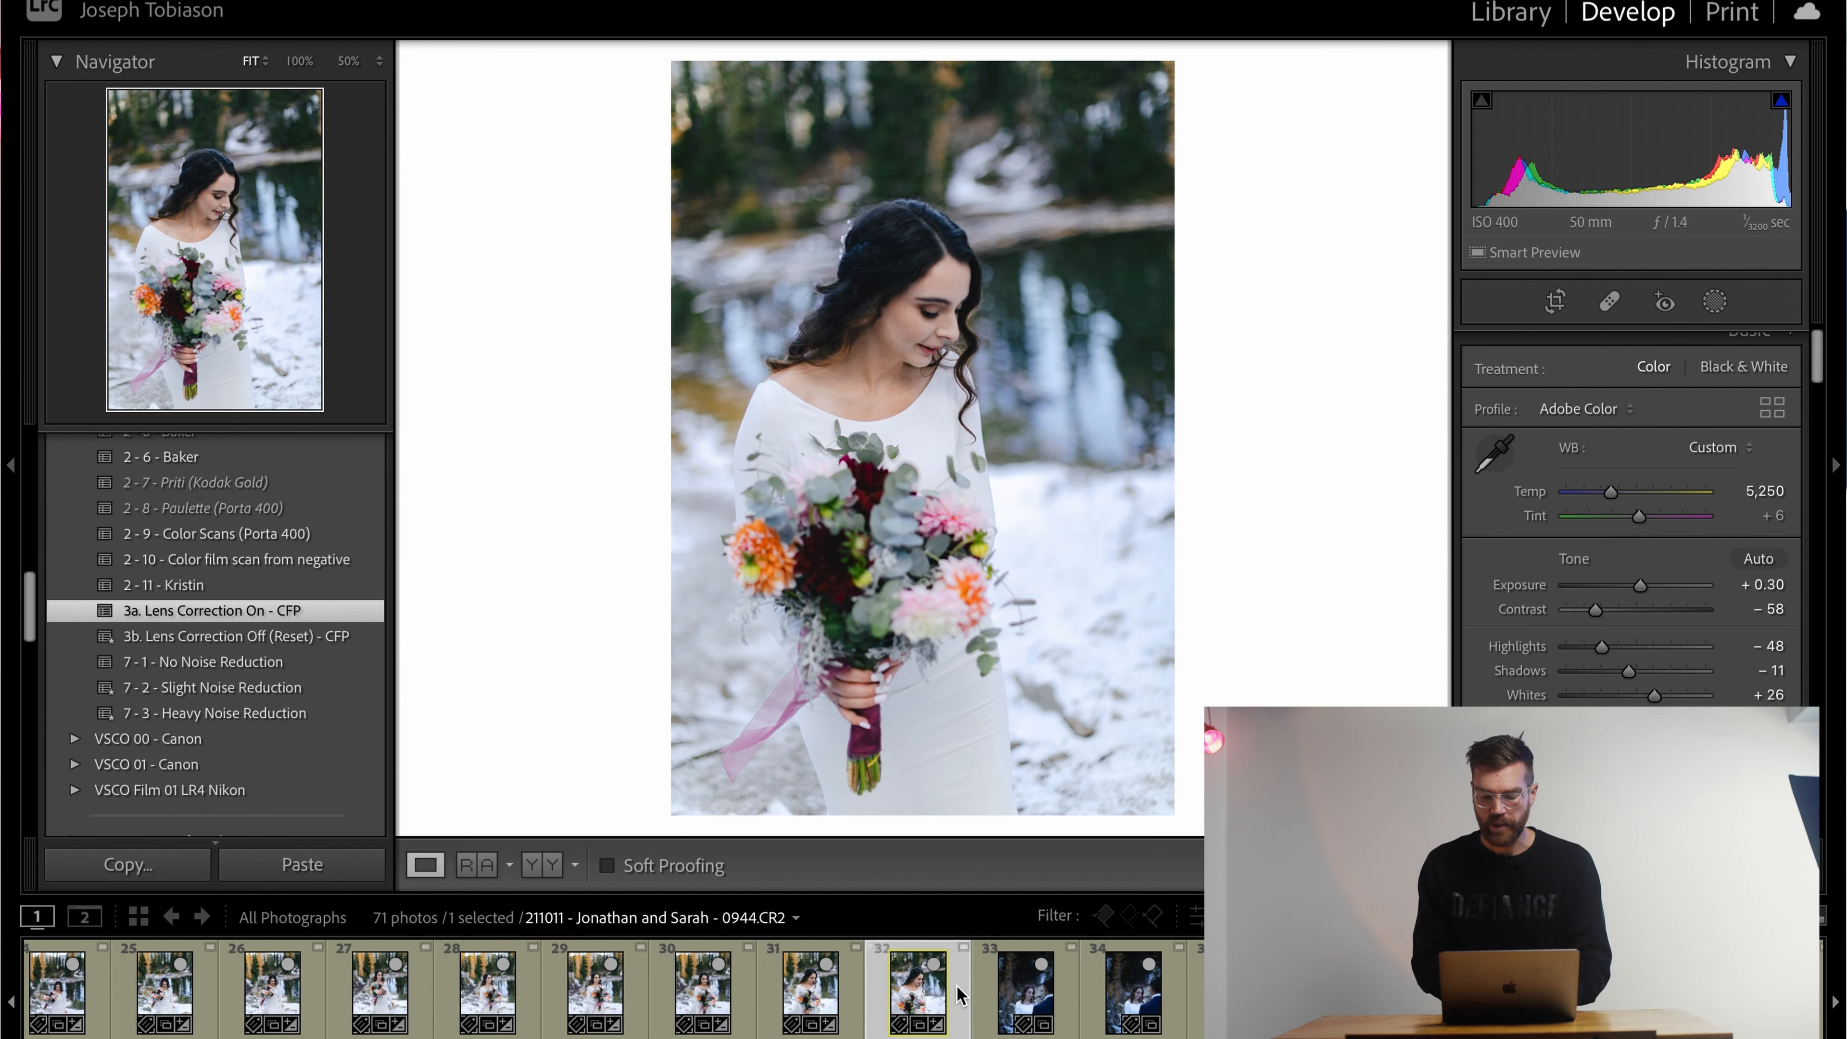
{"action": "scroll", "coordinate": [932, 995], "scroll_direction": "right", "scroll_amount": 5}
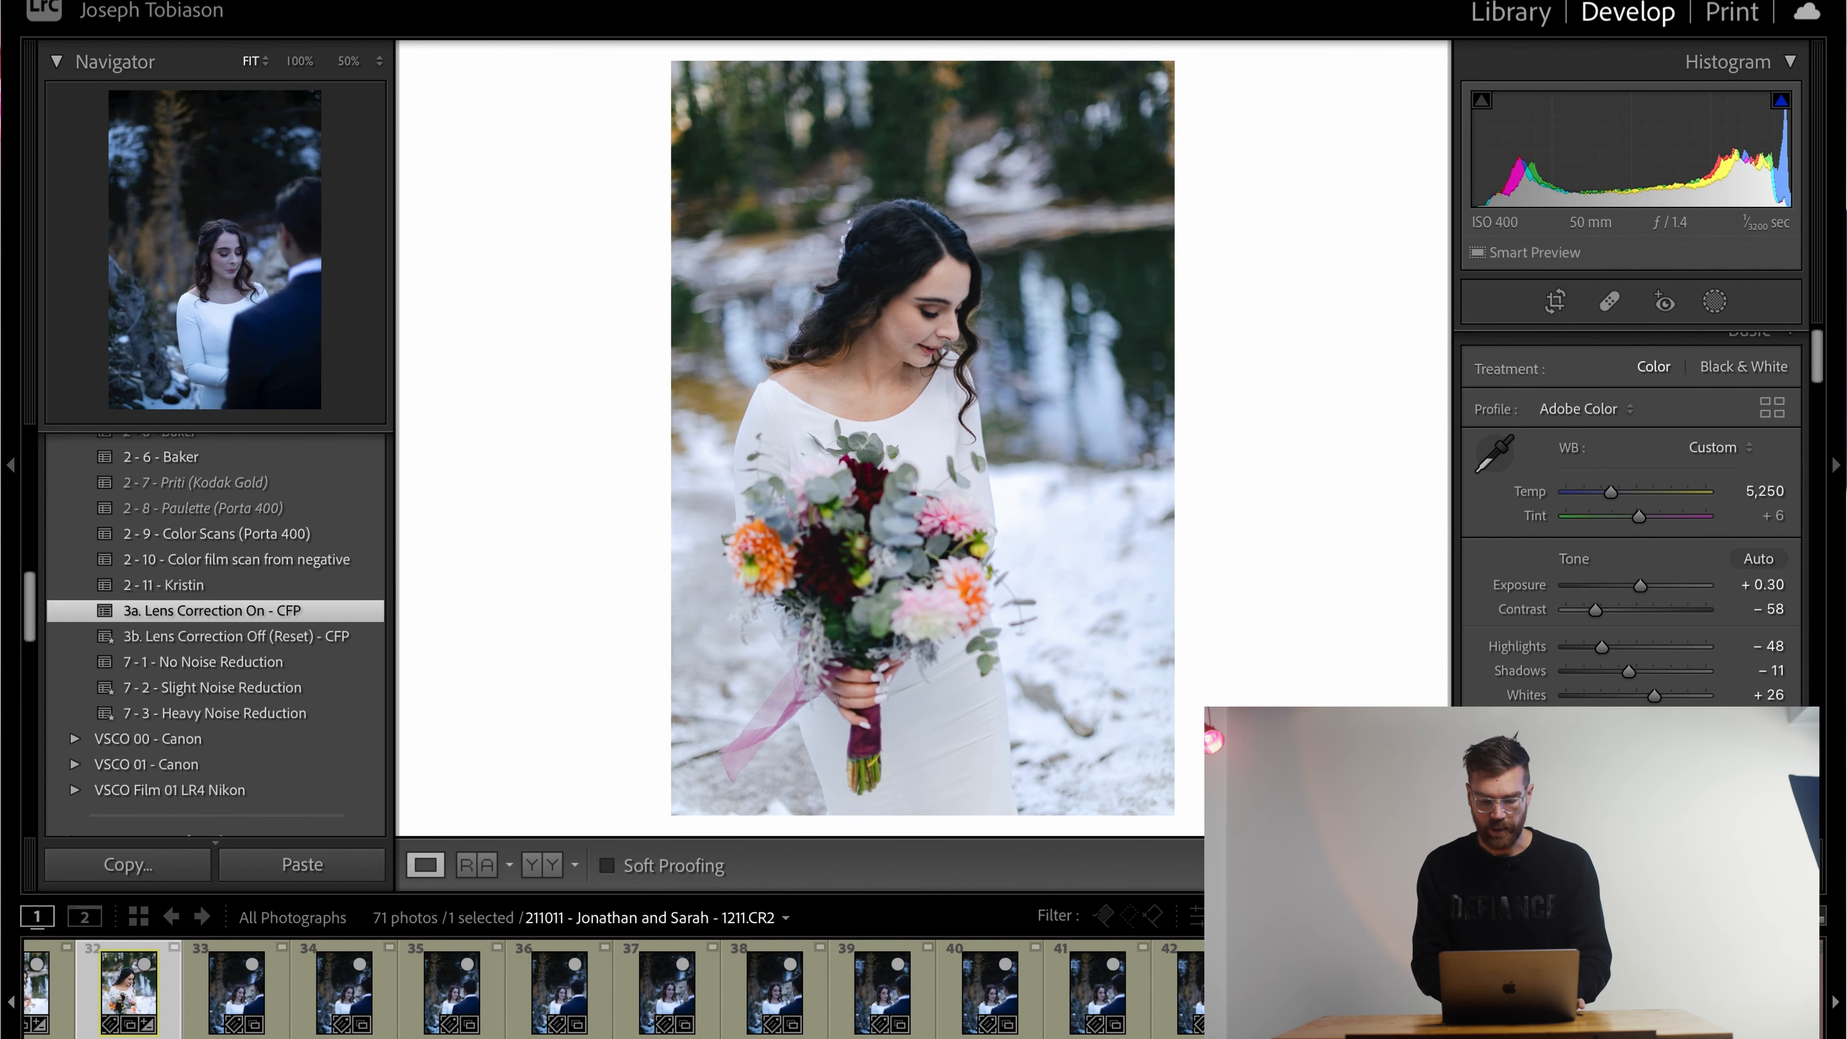
{"action": "left_click", "coordinate": [1420, 989], "text": "shift"}
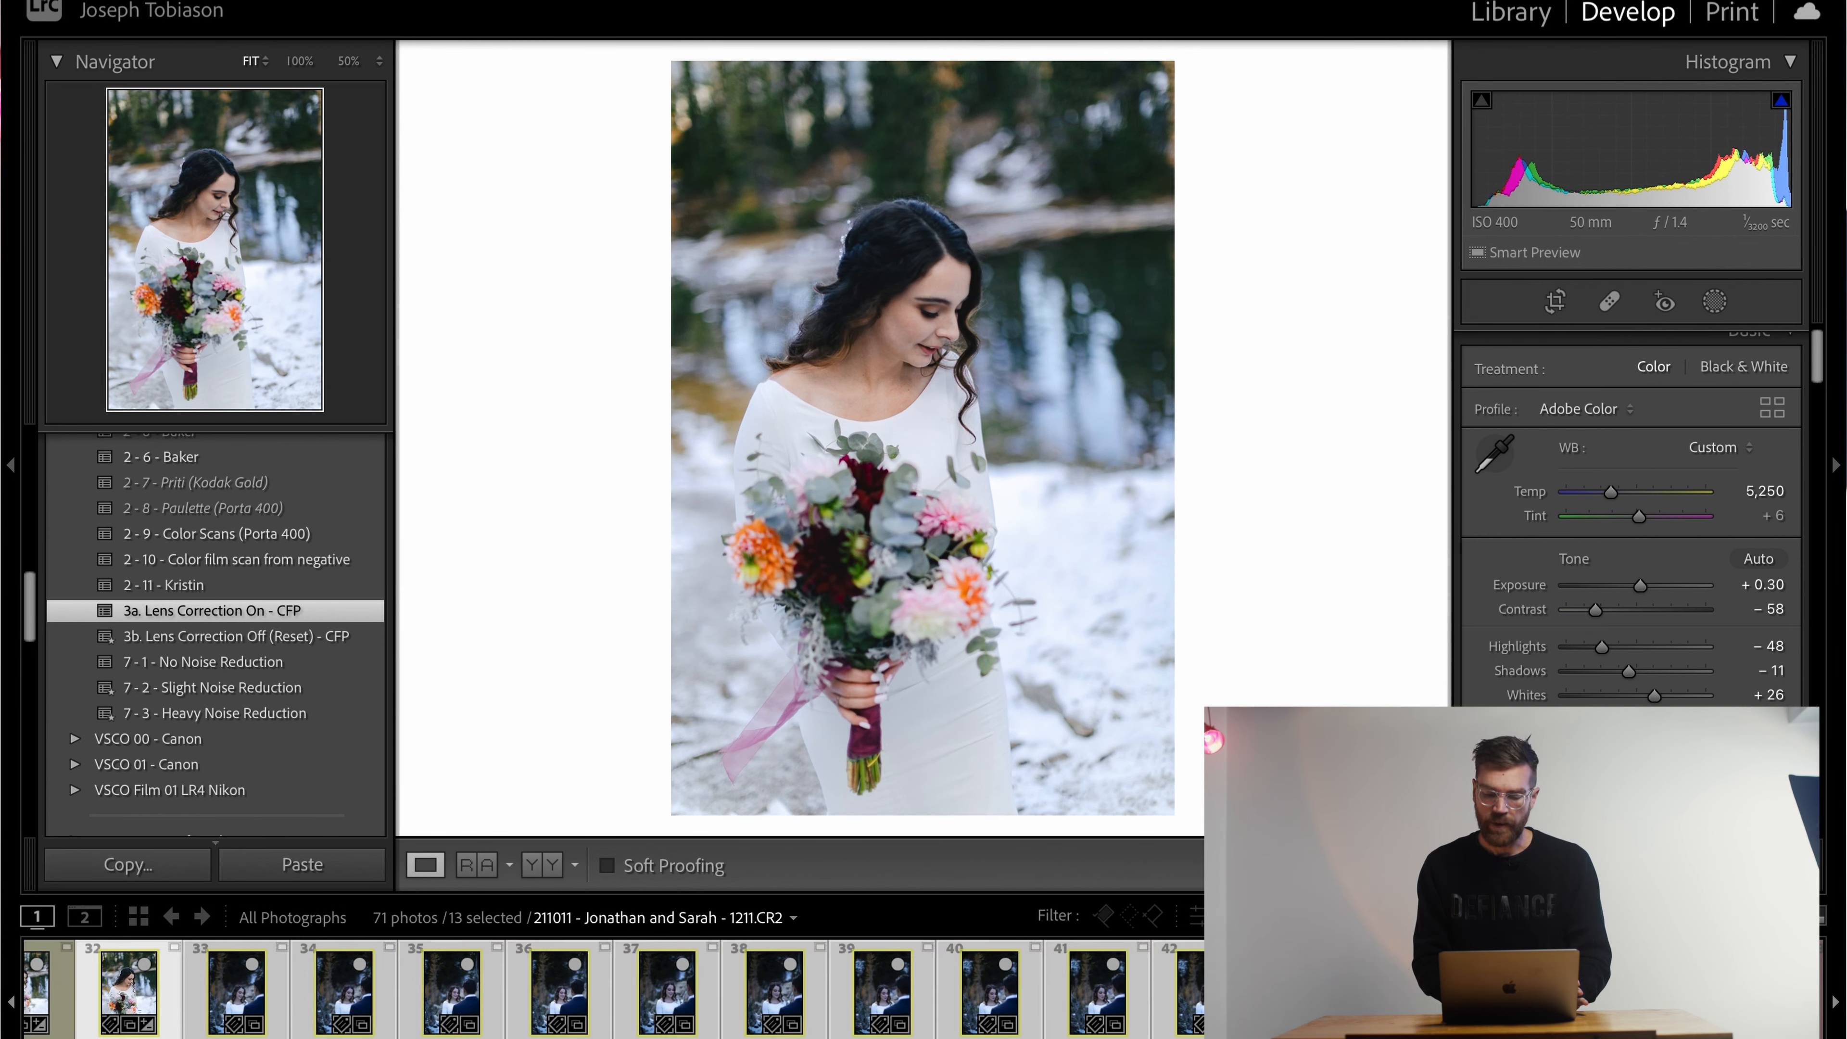
{"action": "key", "text": "super+shift+s"}
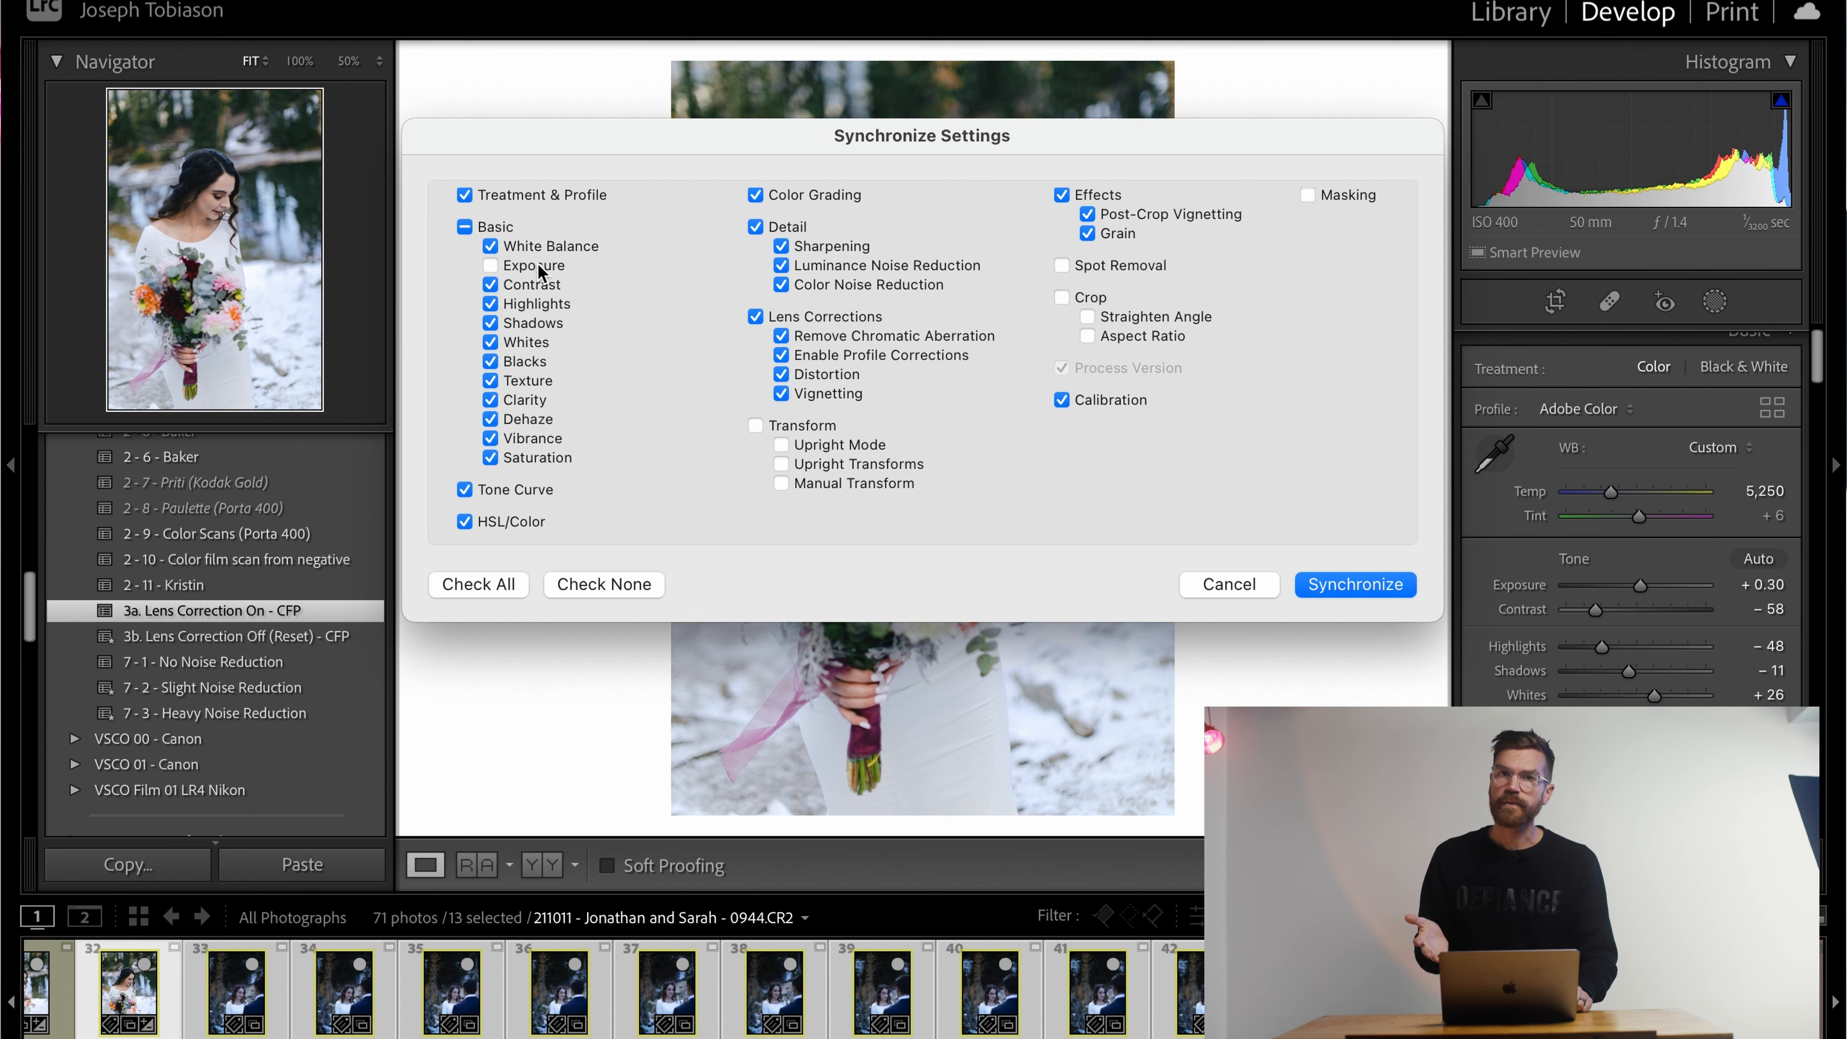
{"action": "left_click", "coordinate": [1395, 588]}
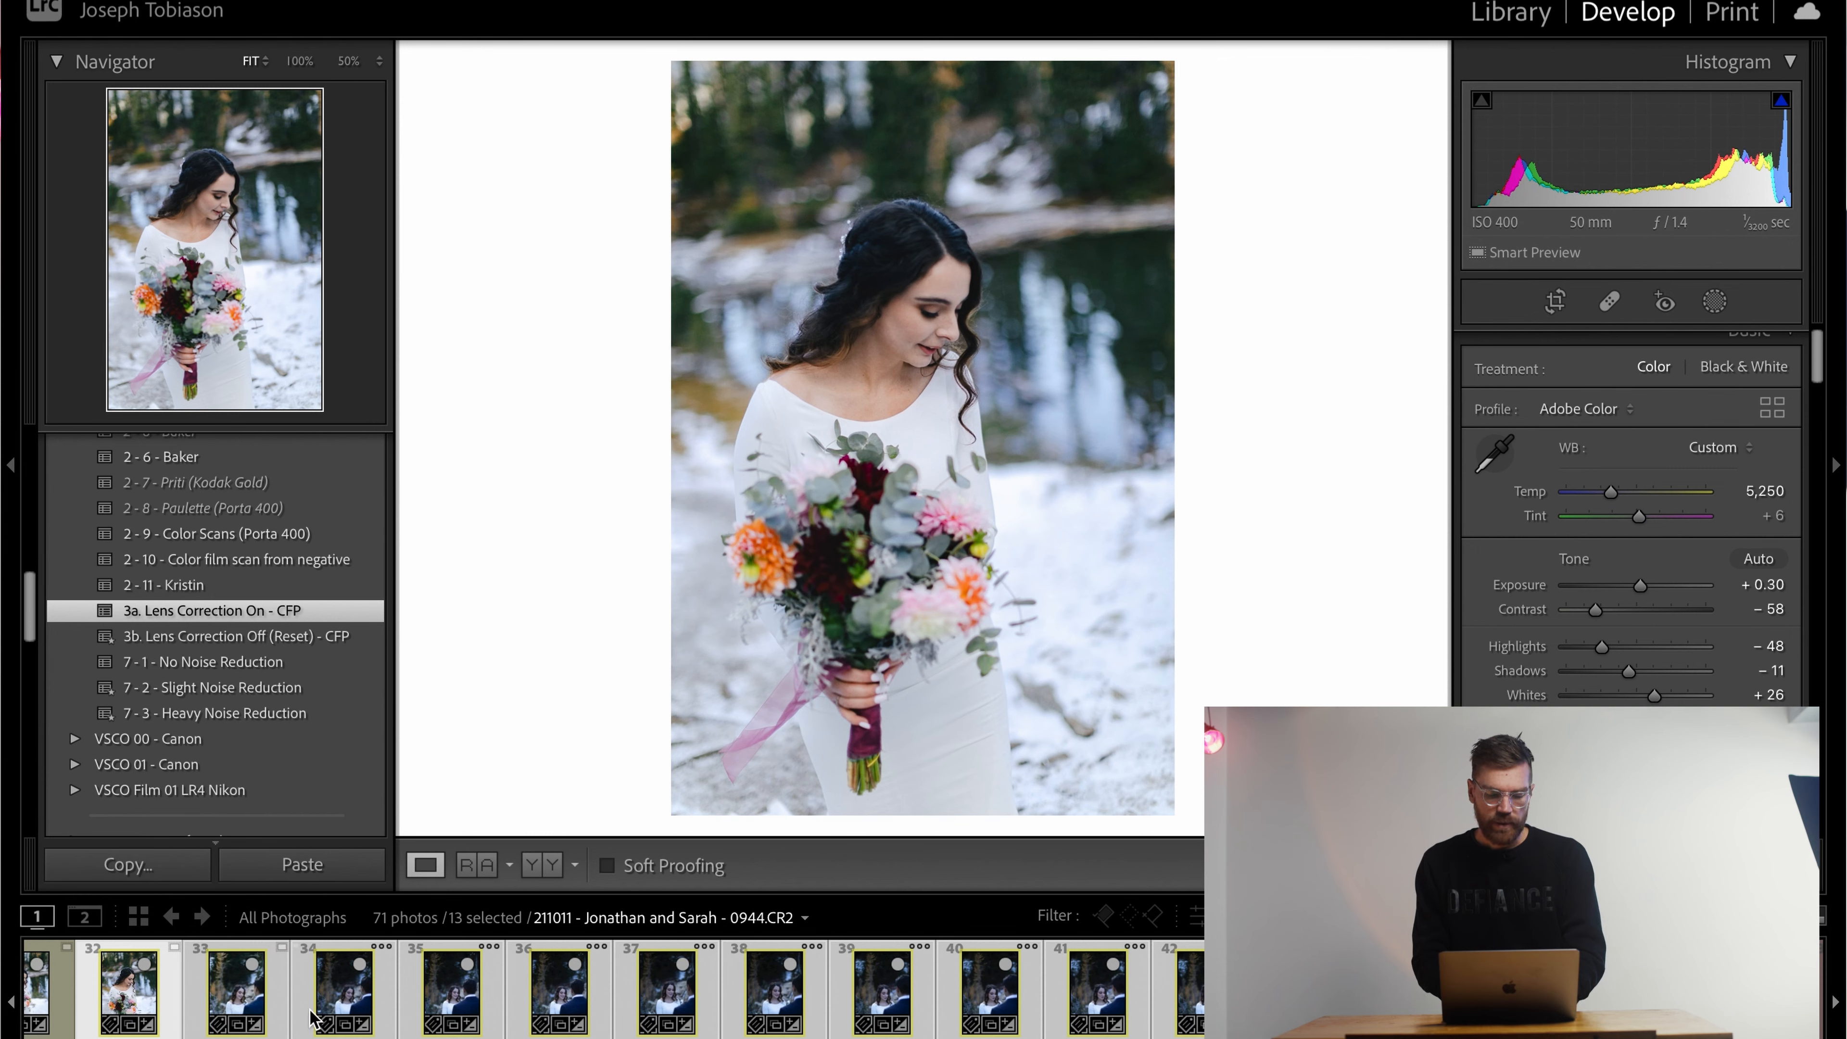
Step: Make couple photo 1200 the active photo and synchronize its settings to the other selected couple photos
{"action": "left_click", "coordinate": [247, 997]}
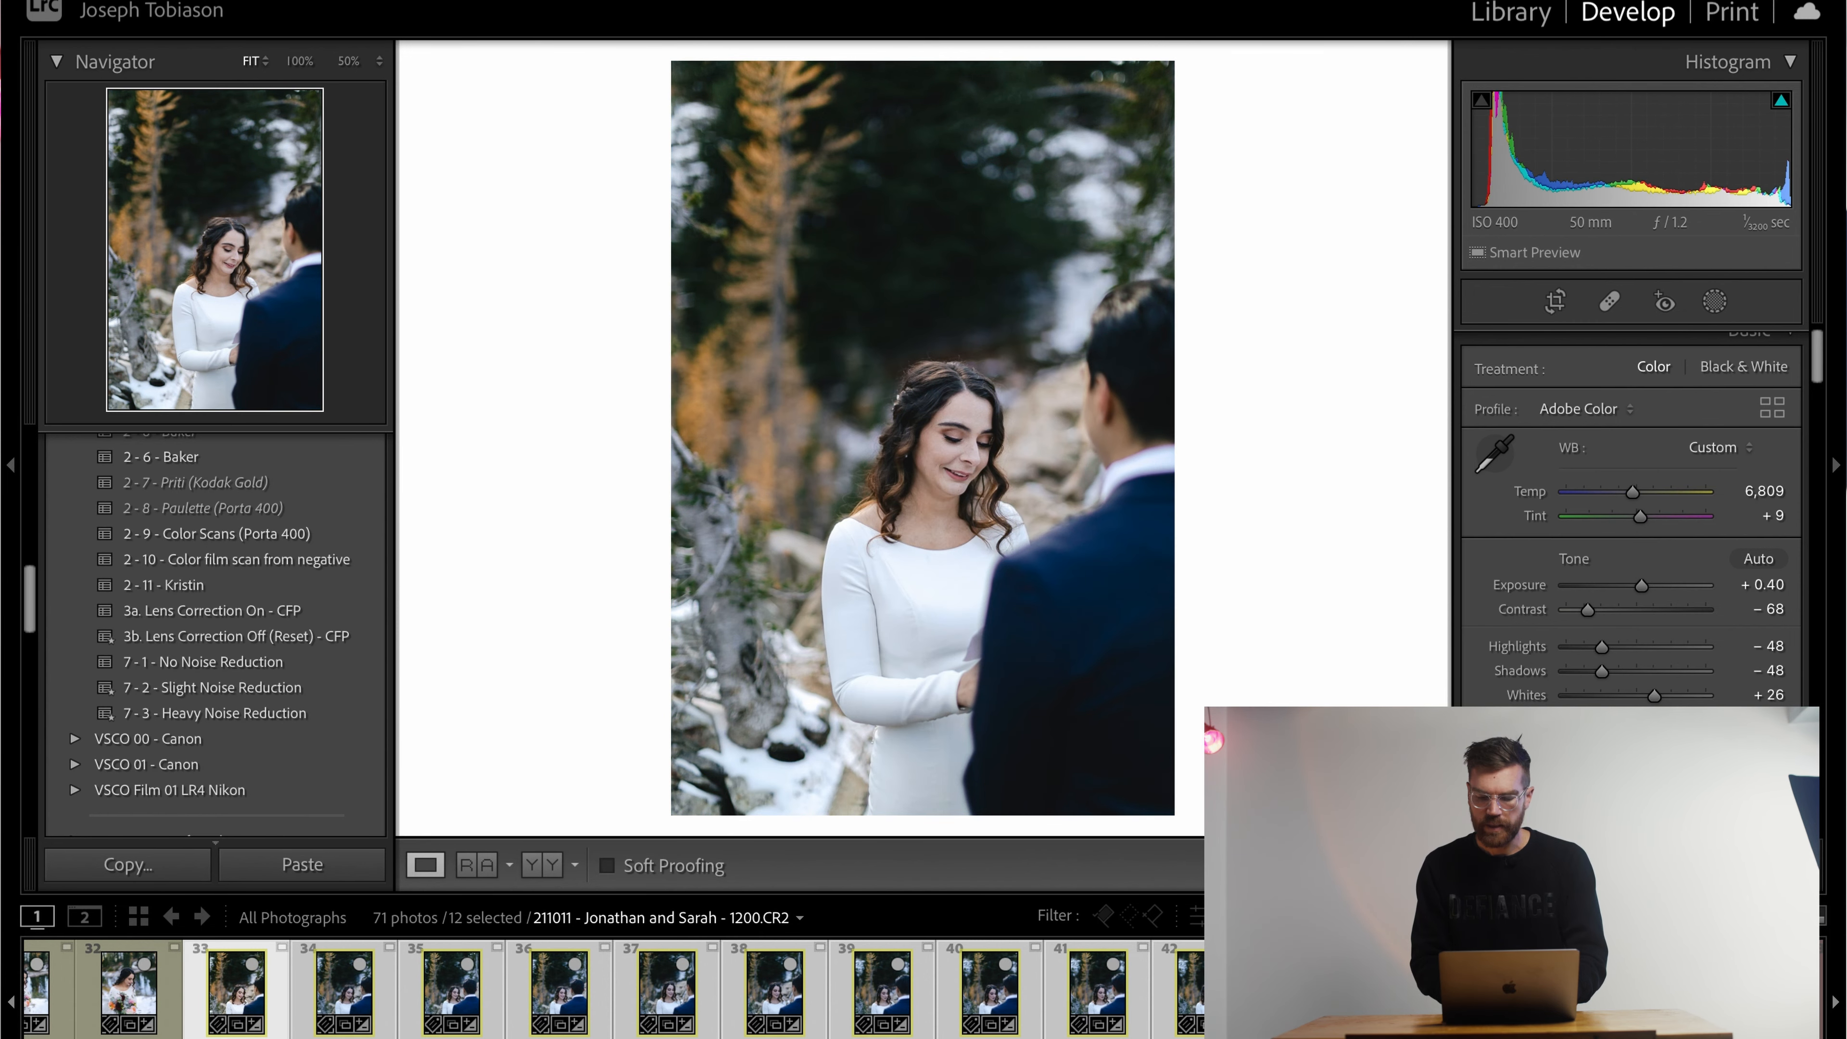
{"action": "key", "text": "super+shift+s"}
{"action": "key", "text": "Return"}
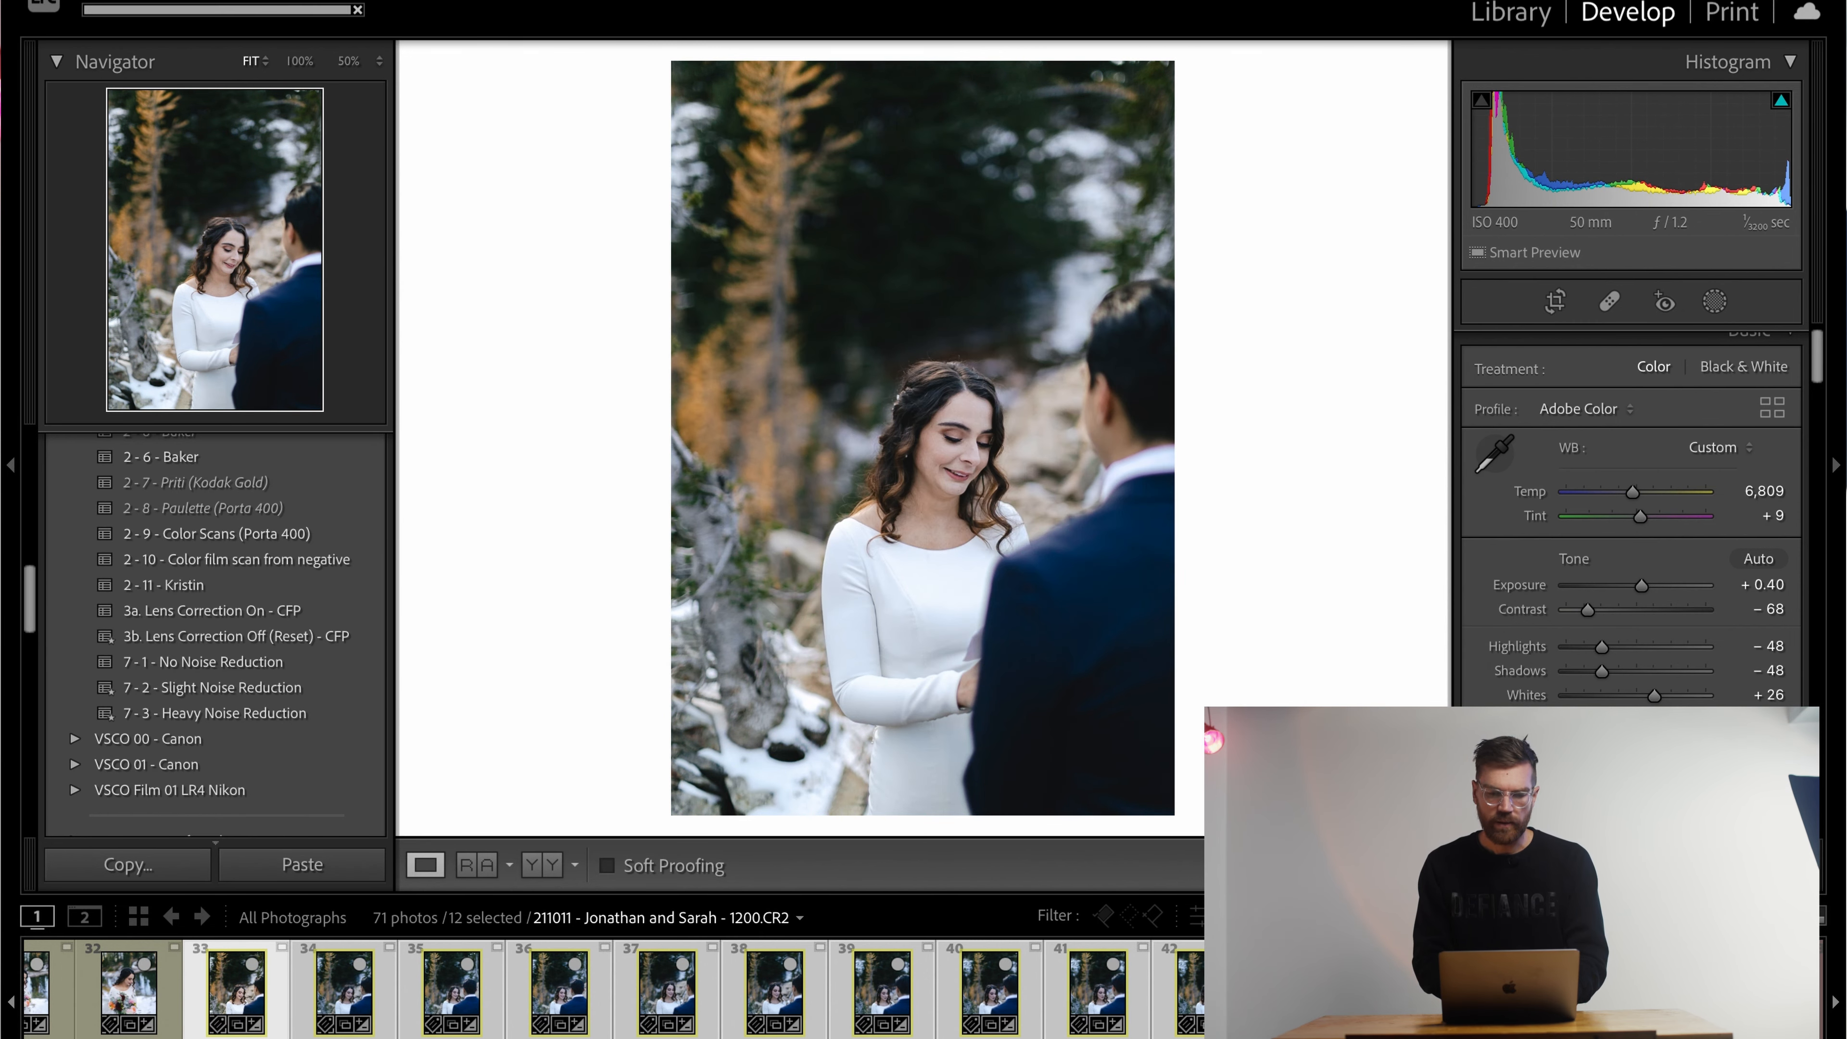
Step: Match Total Exposures across the selected couple photos and review them in an enlarged Survey view
{"action": "left_click", "coordinate": [619, 7]}
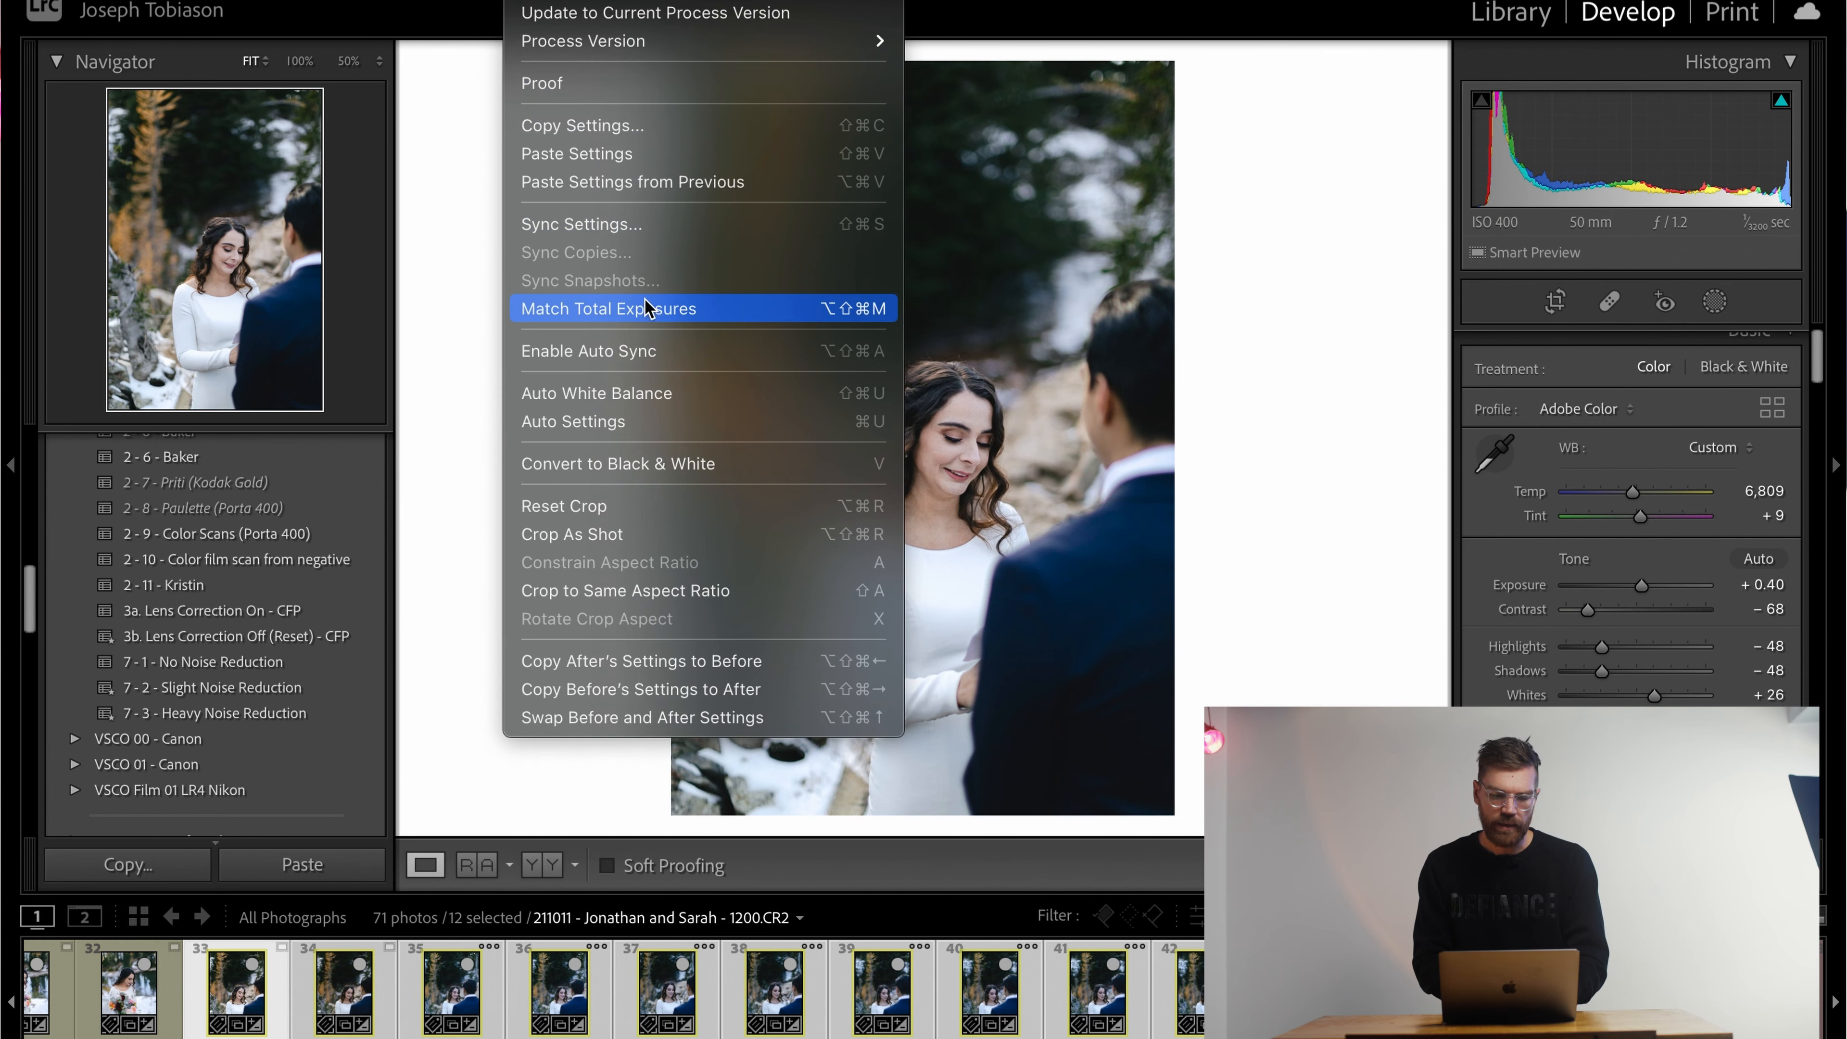
{"action": "left_click", "coordinate": [664, 311]}
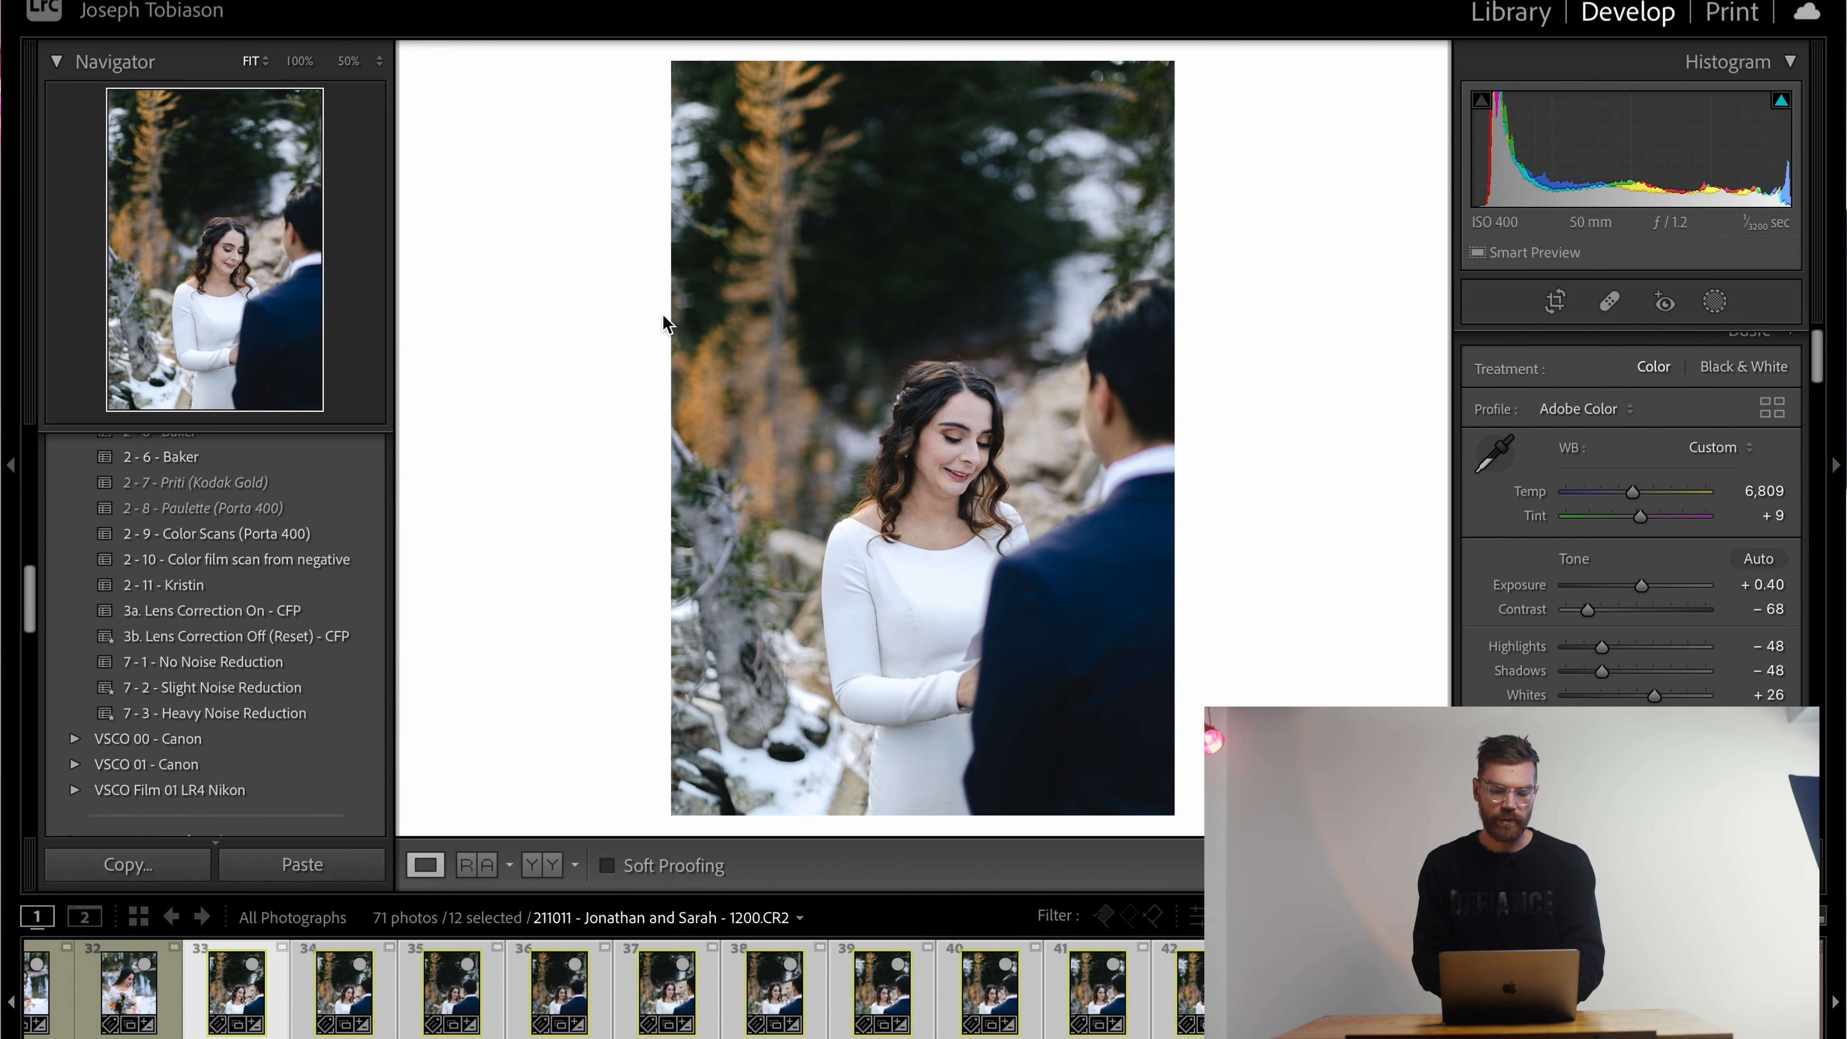
{"action": "key", "text": "n"}
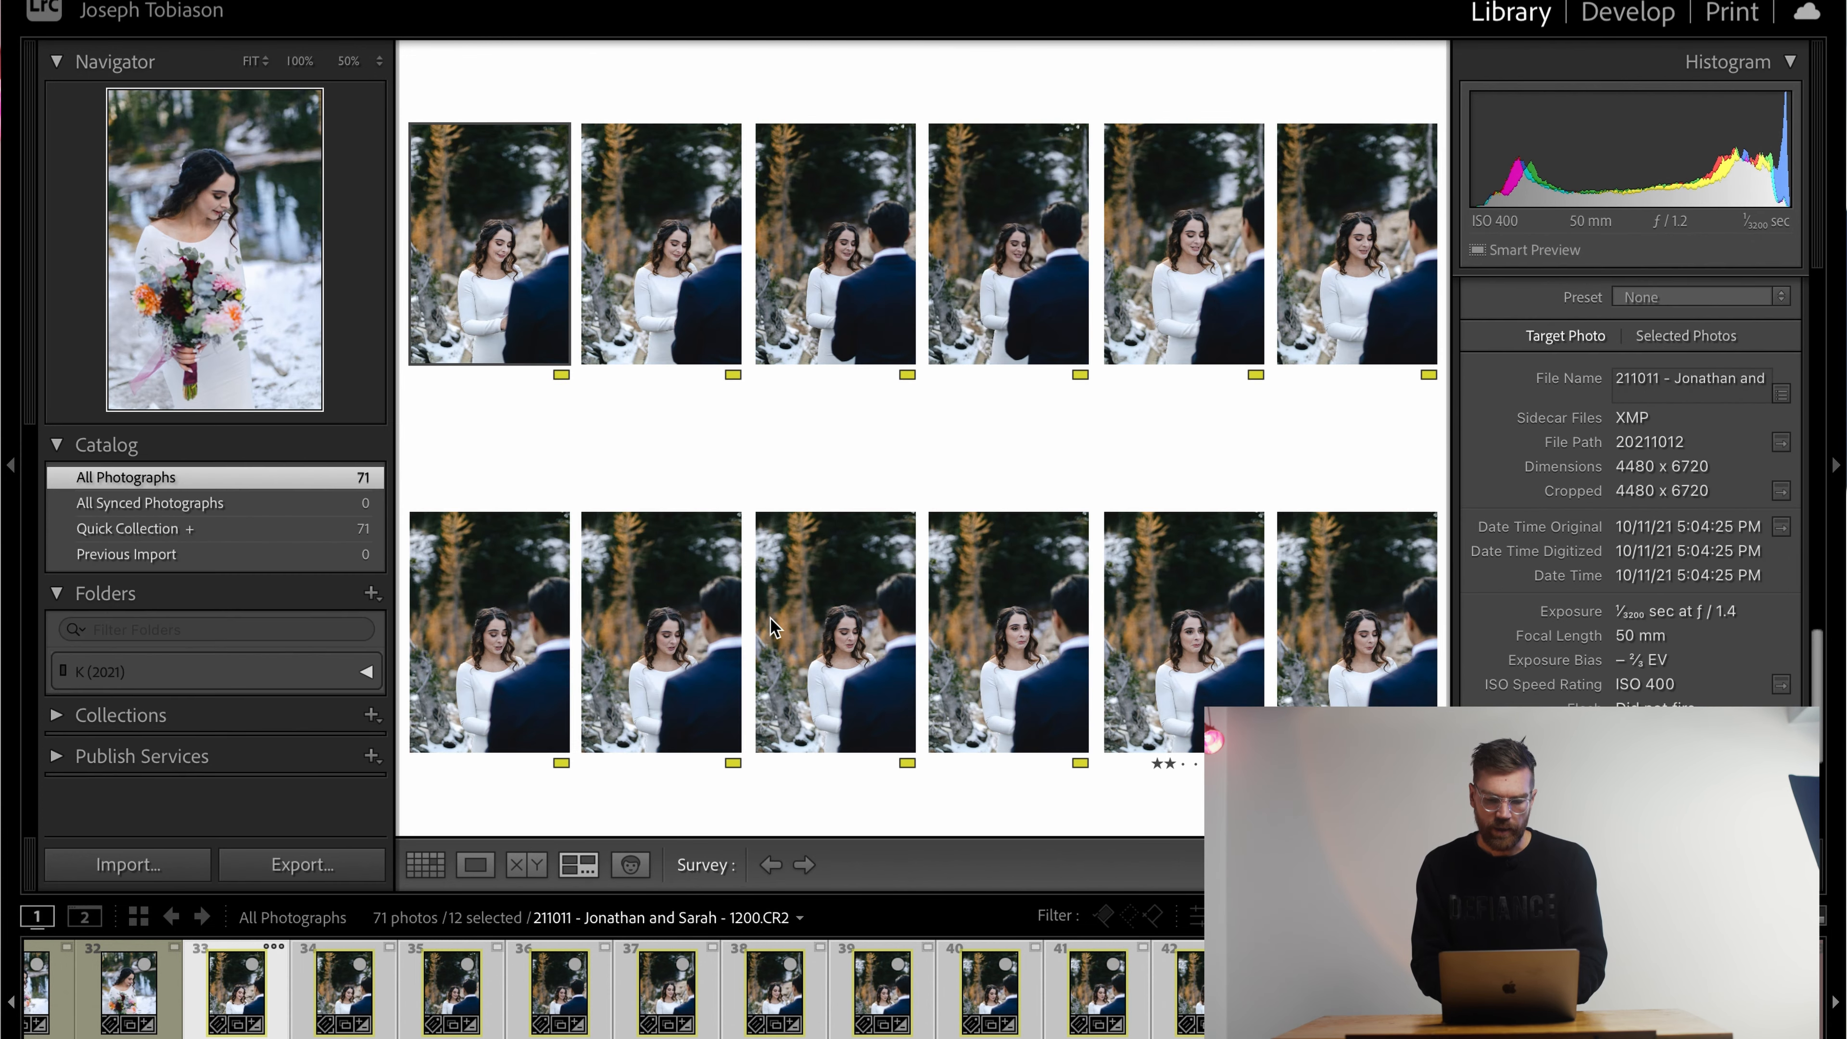
{"action": "key", "text": "Tab"}
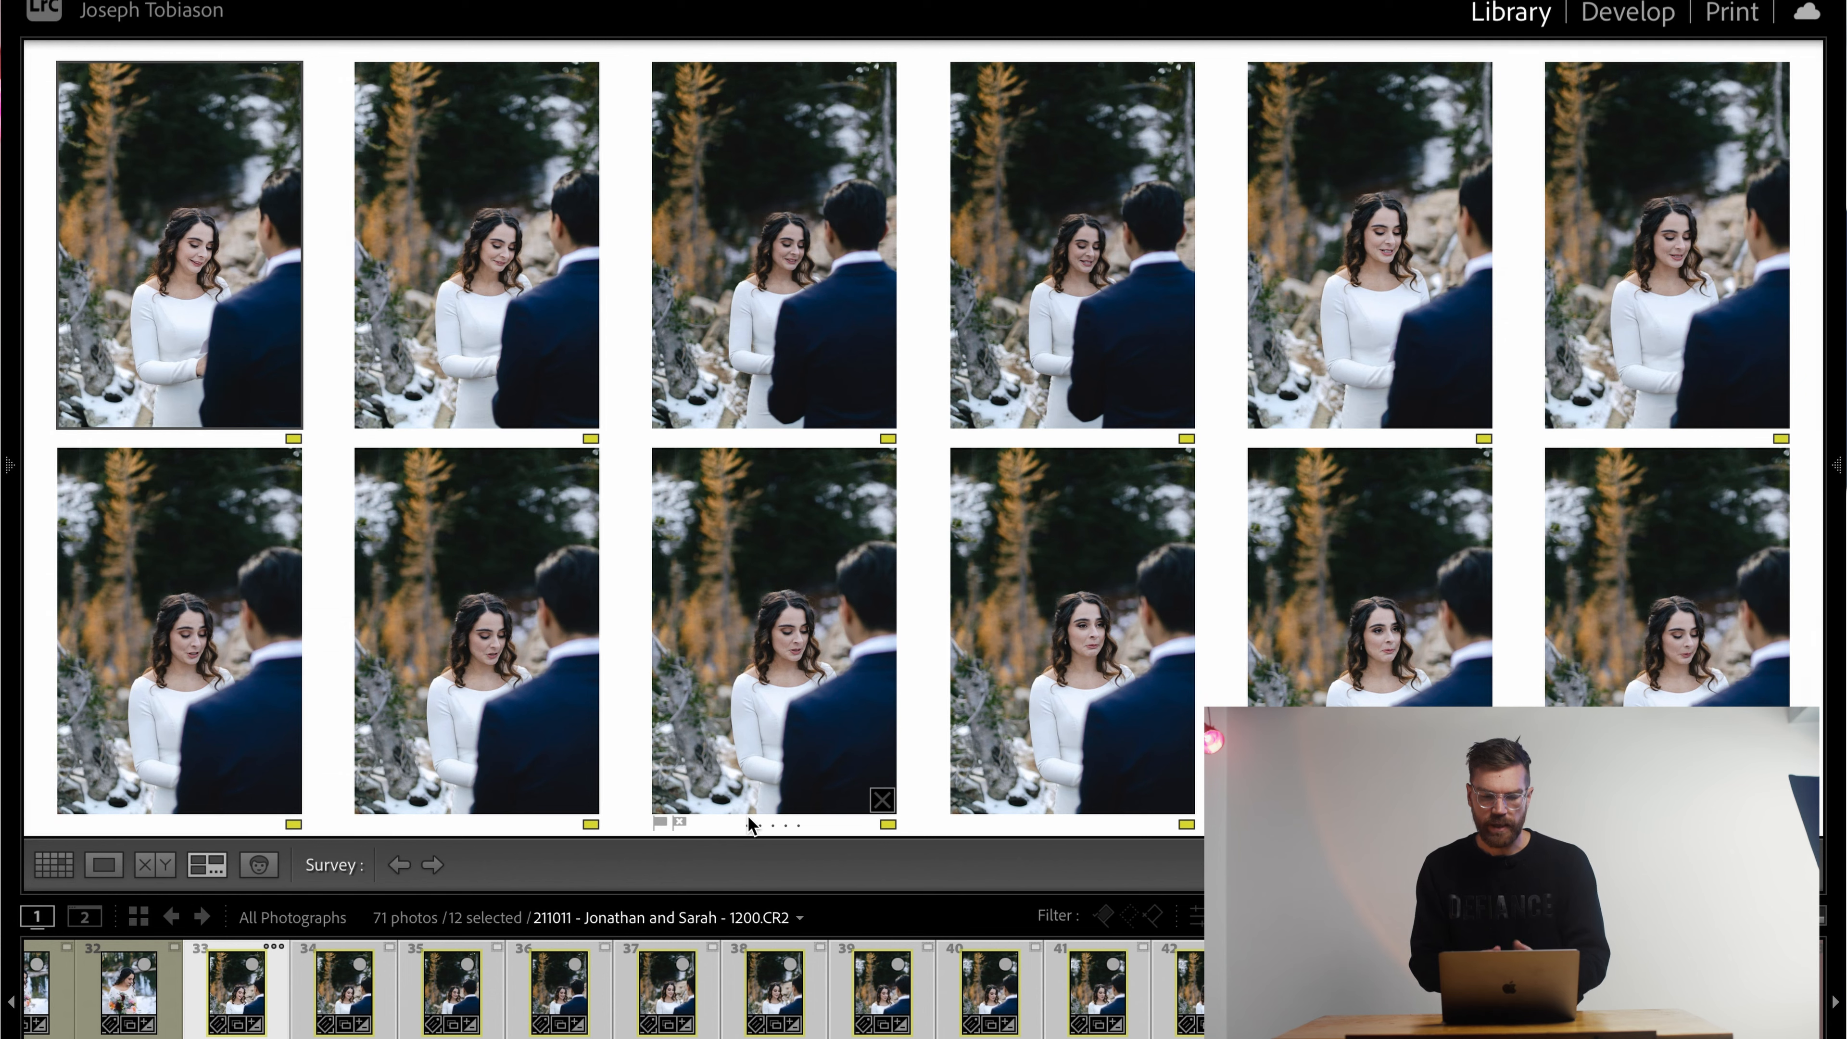
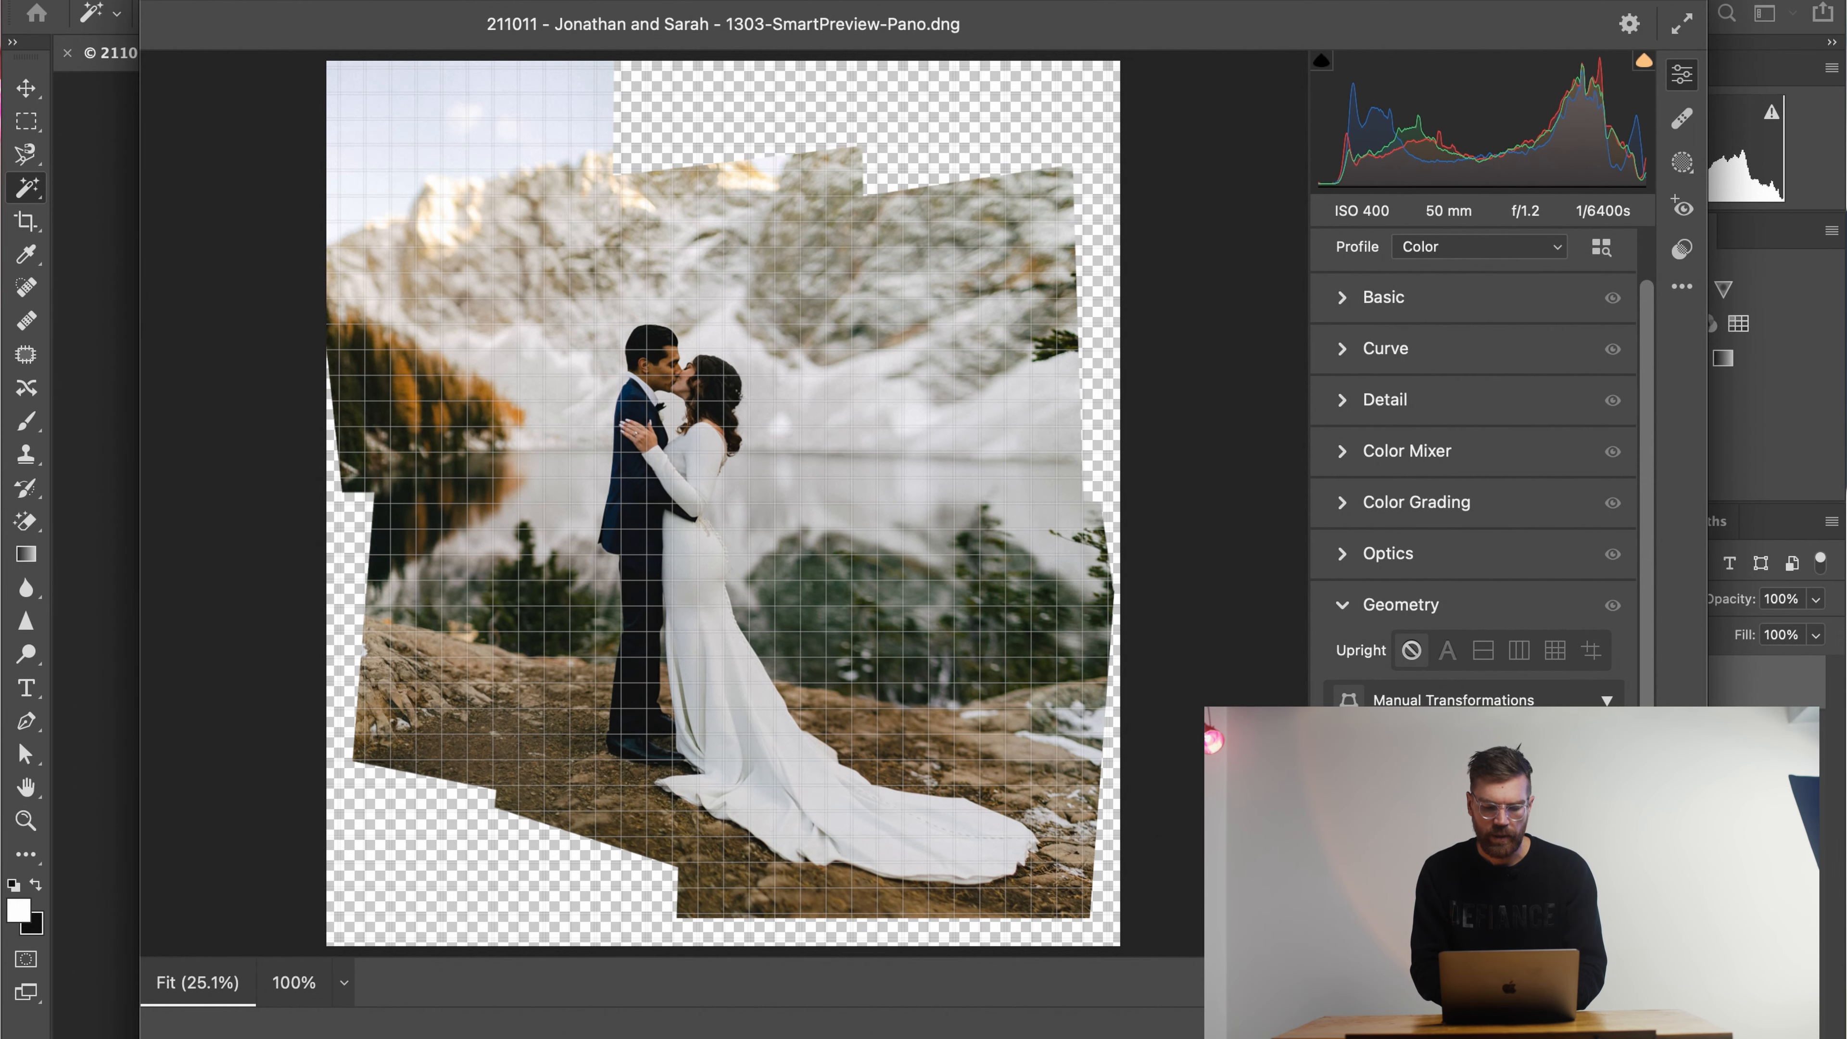
Step: In Photoshop, accept the Camera Raw adjustments and crop the panorama's empty margins along its bottom and right edges
{"action": "key", "text": "Return"}
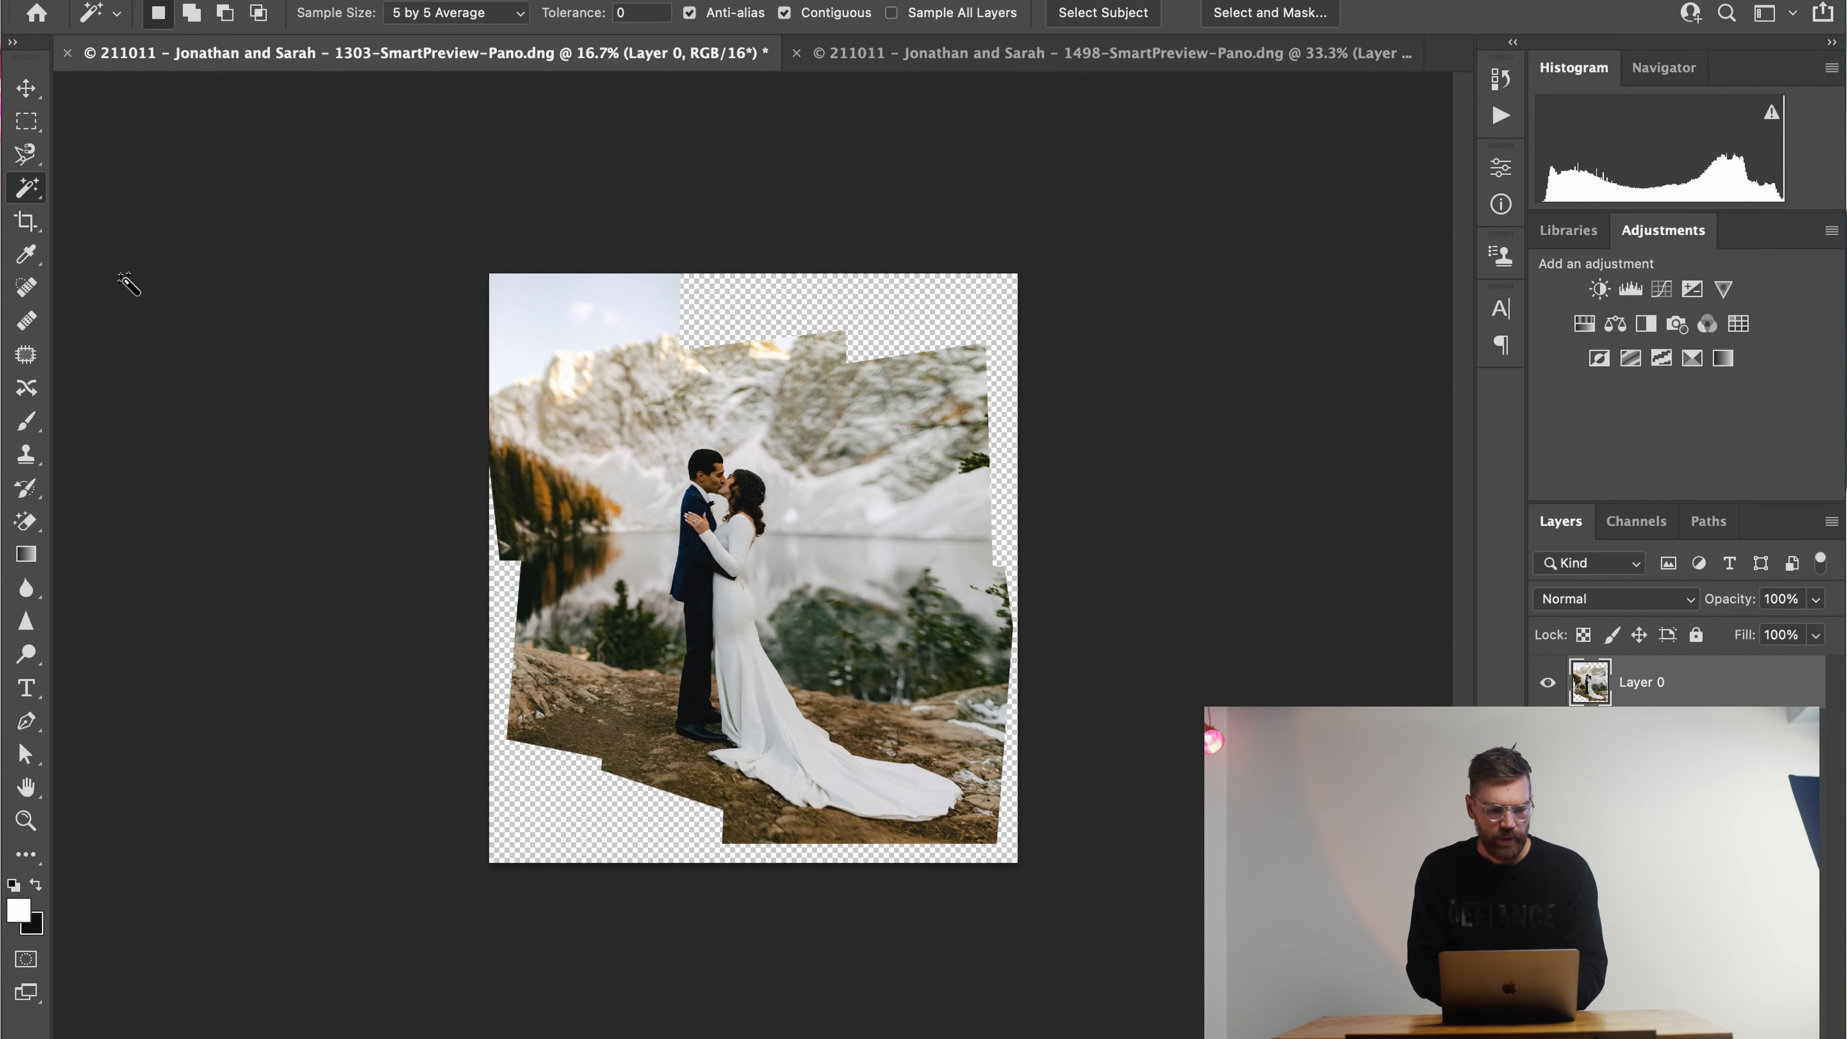
{"action": "left_click", "coordinate": [28, 223]}
{"action": "left_click_drag", "start_coordinate": [751, 865], "coordinate": [758, 847]}
{"action": "mouse_move", "coordinate": [1022, 554]}
{"action": "left_mouse_down"}
{"action": "mouse_move", "coordinate": [1010, 536]}
{"action": "mouse_move", "coordinate": [1008, 570]}
{"action": "left_mouse_up"}
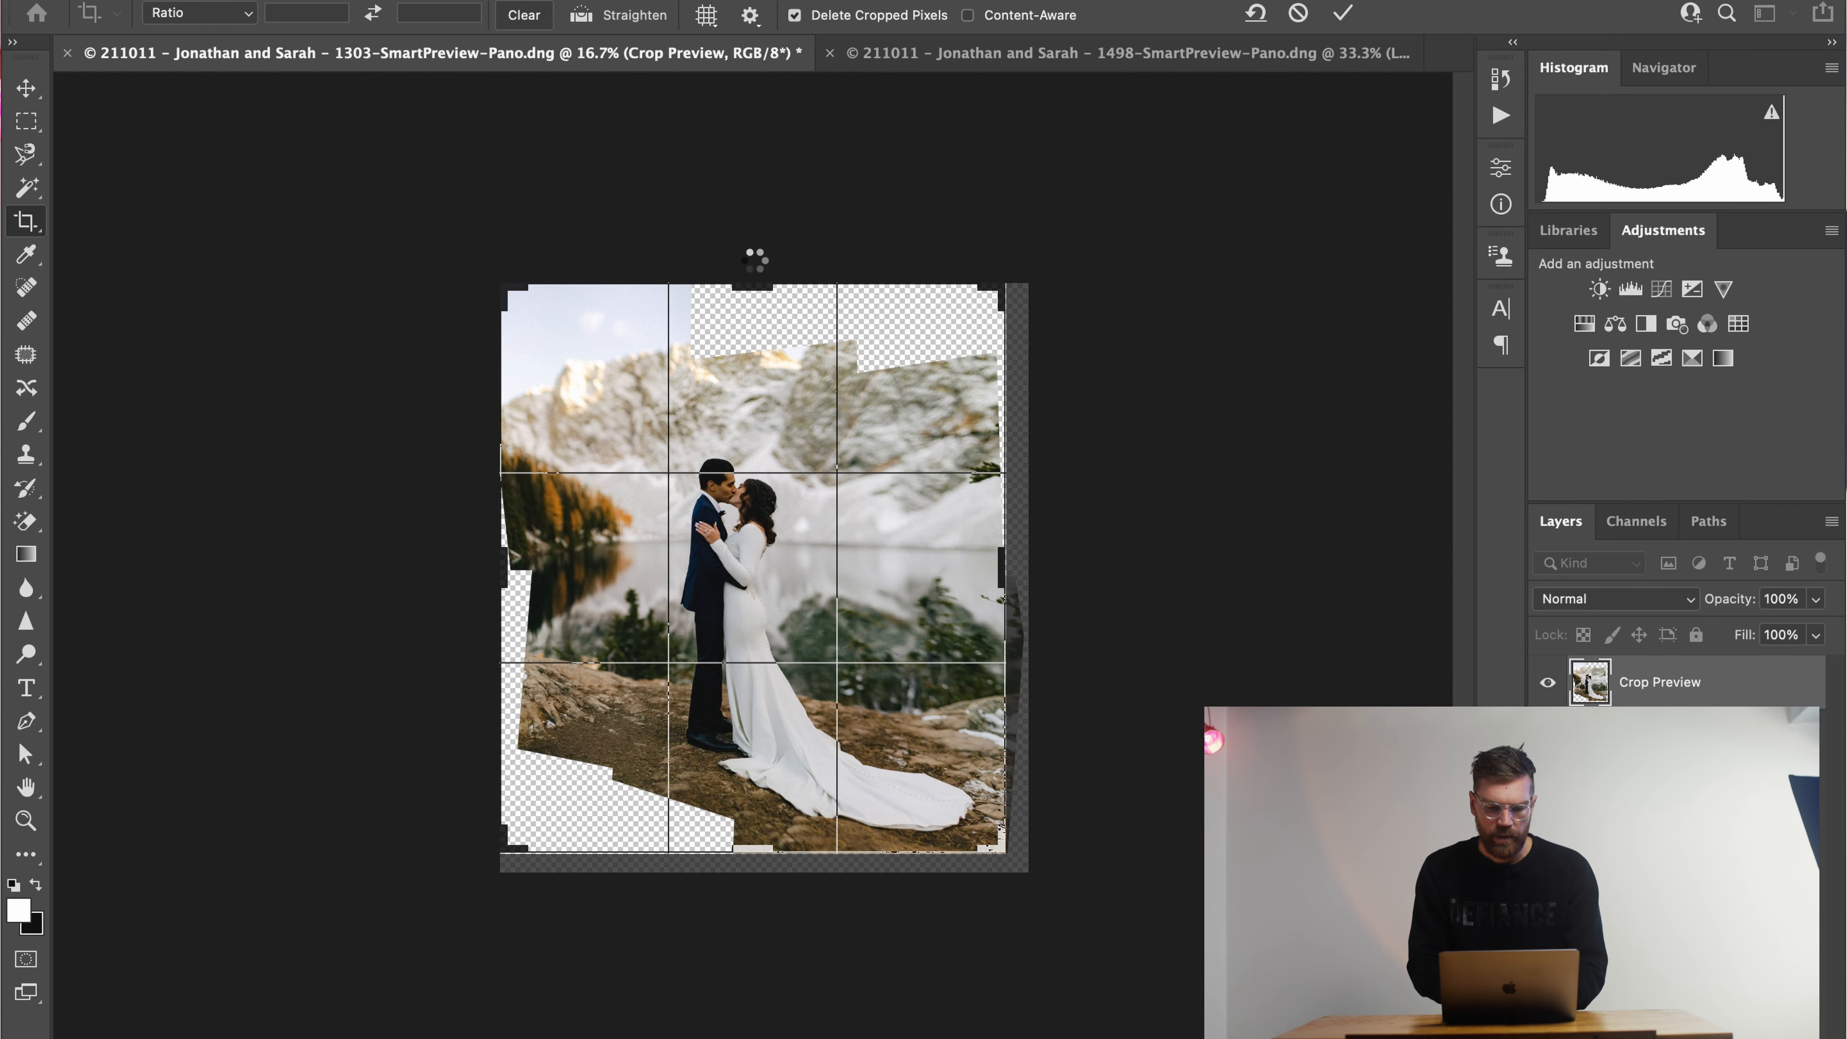
{"action": "key", "text": "super+equal"}
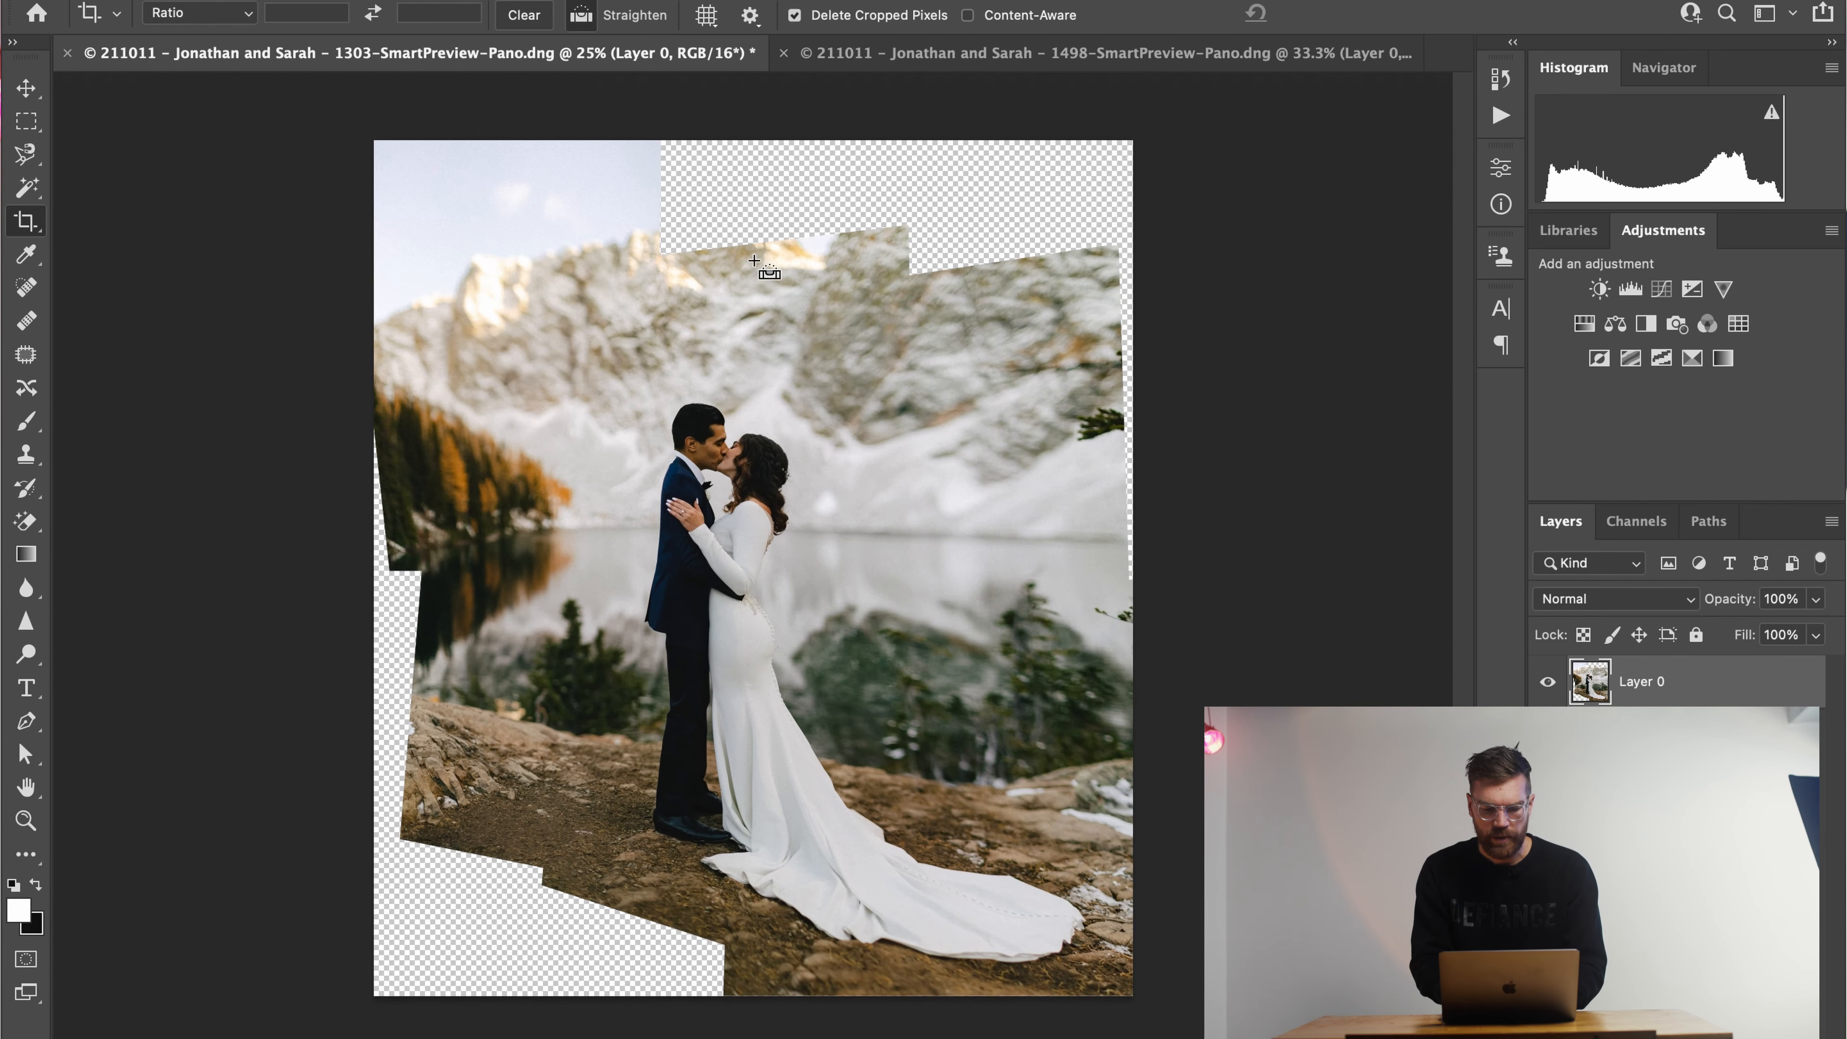
Step: Select the panorama's transparent edge areas with the Magic Wand and fill them using Content-Aware with Color Adaptation at 100% opacity
{"action": "left_click", "coordinate": [32, 190]}
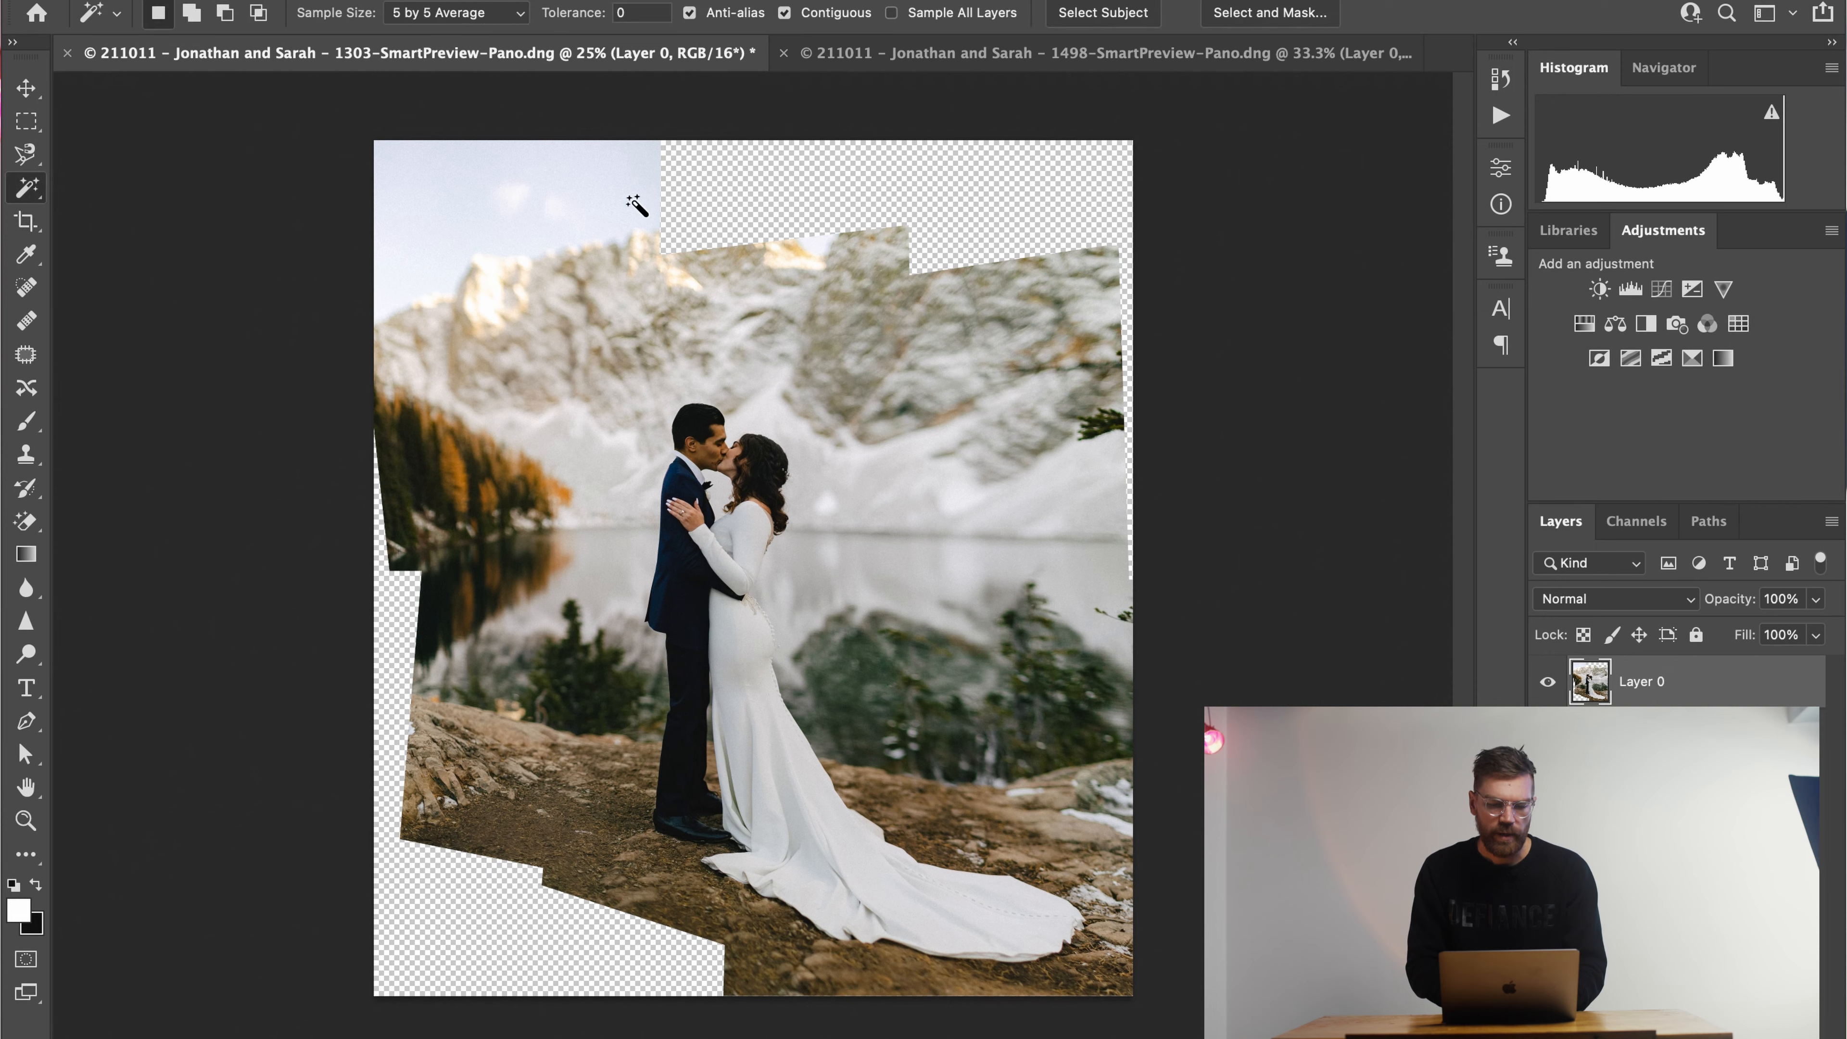
{"action": "left_click", "coordinate": [712, 215]}
{"action": "left_click", "coordinate": [251, 1]}
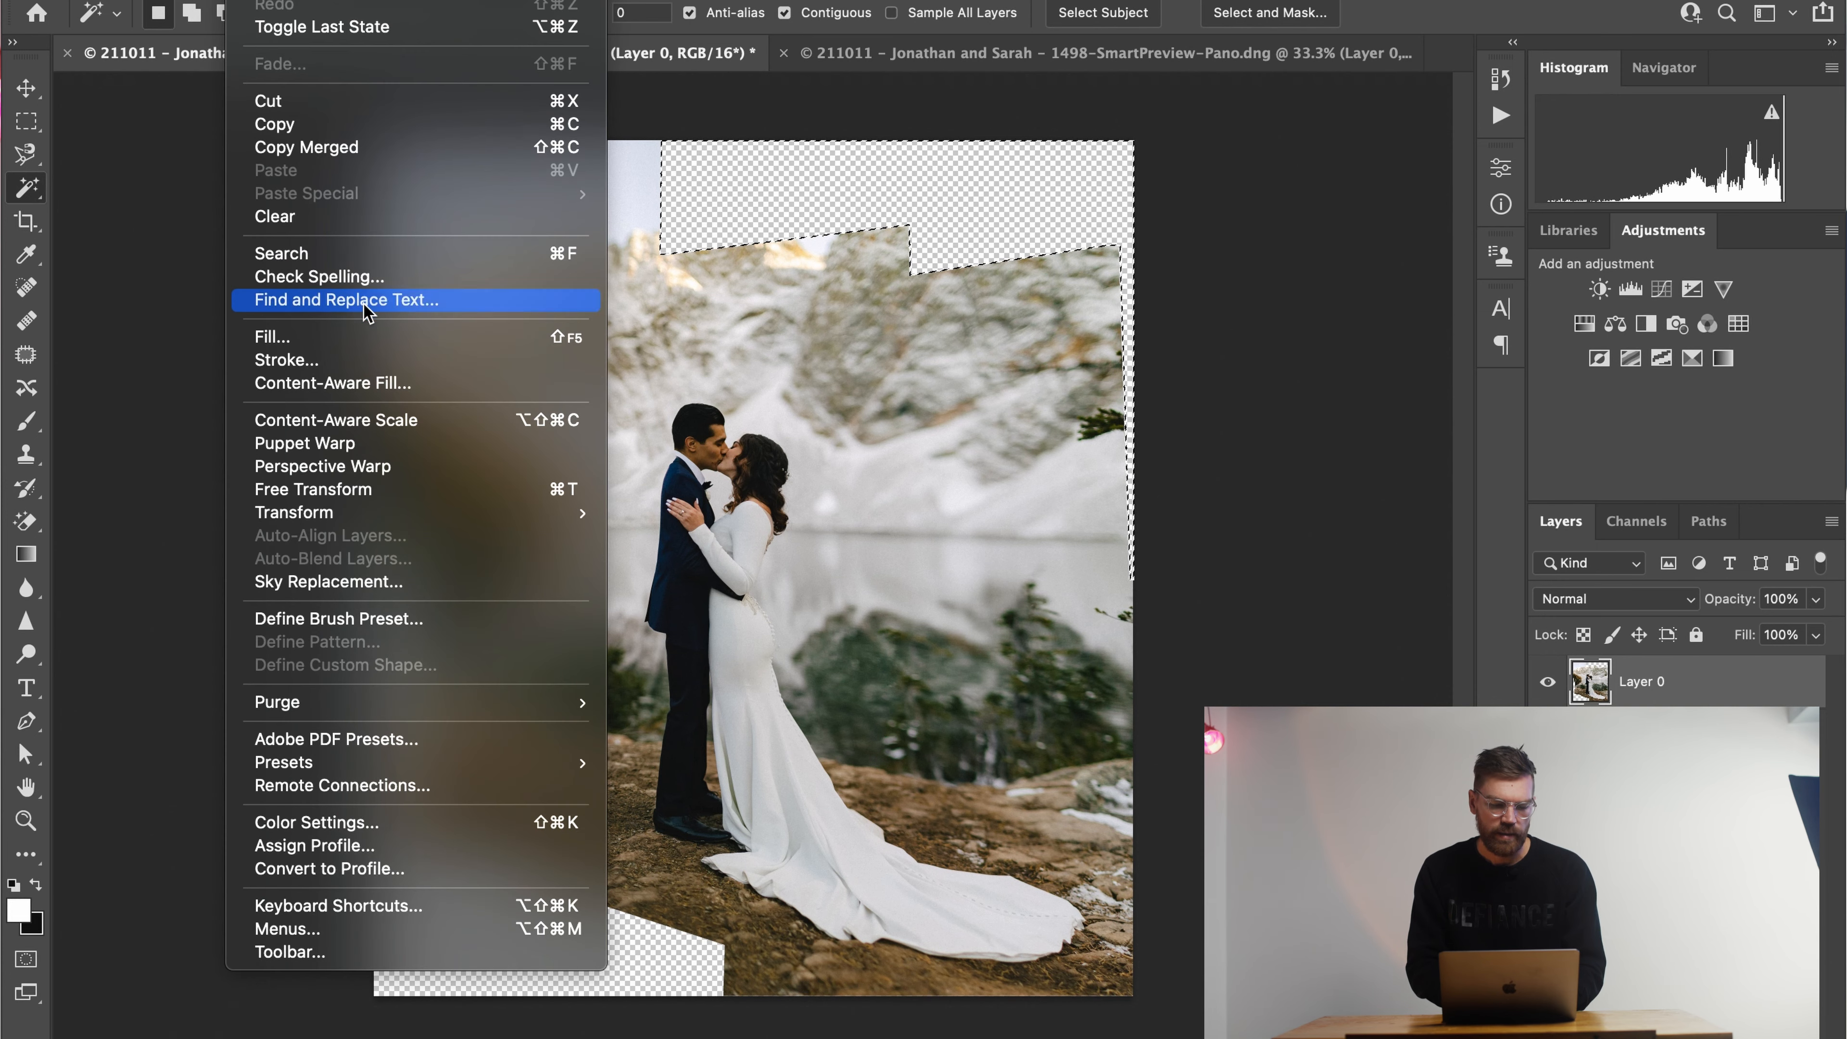
{"action": "left_click", "coordinate": [276, 336]}
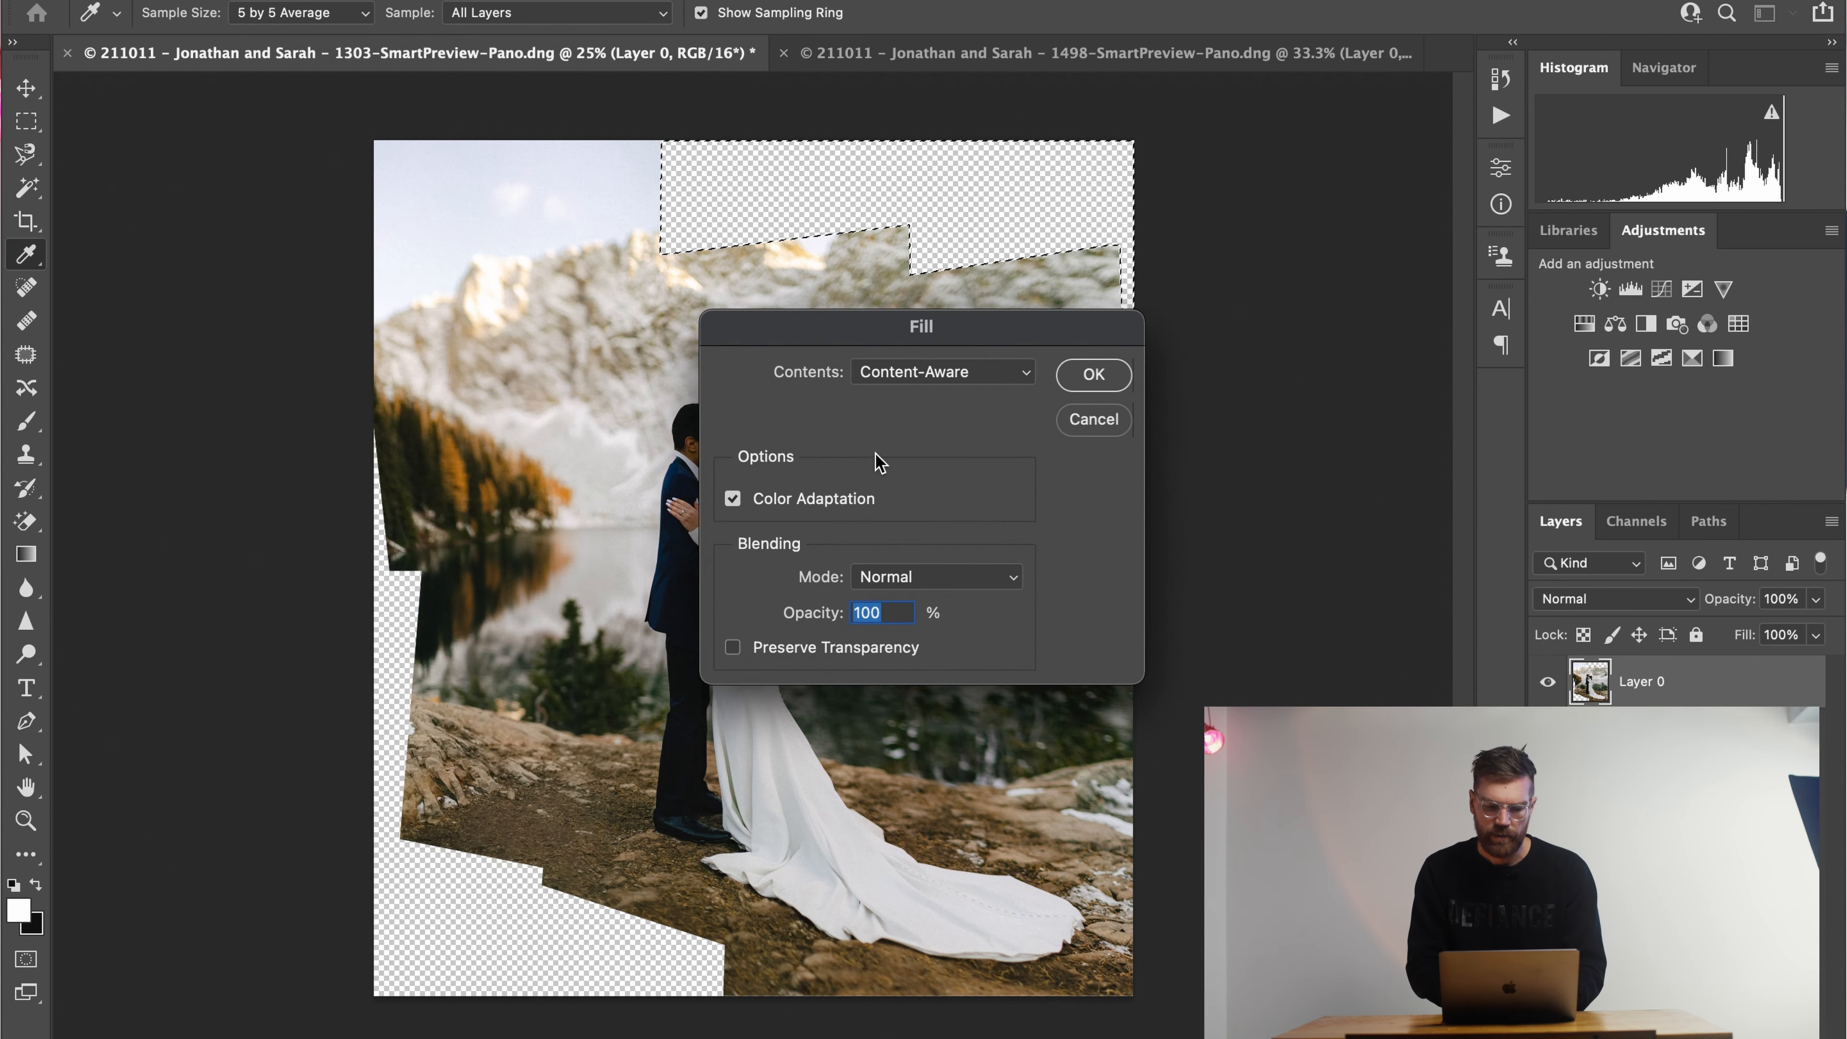
{"action": "left_click", "coordinate": [1091, 374]}
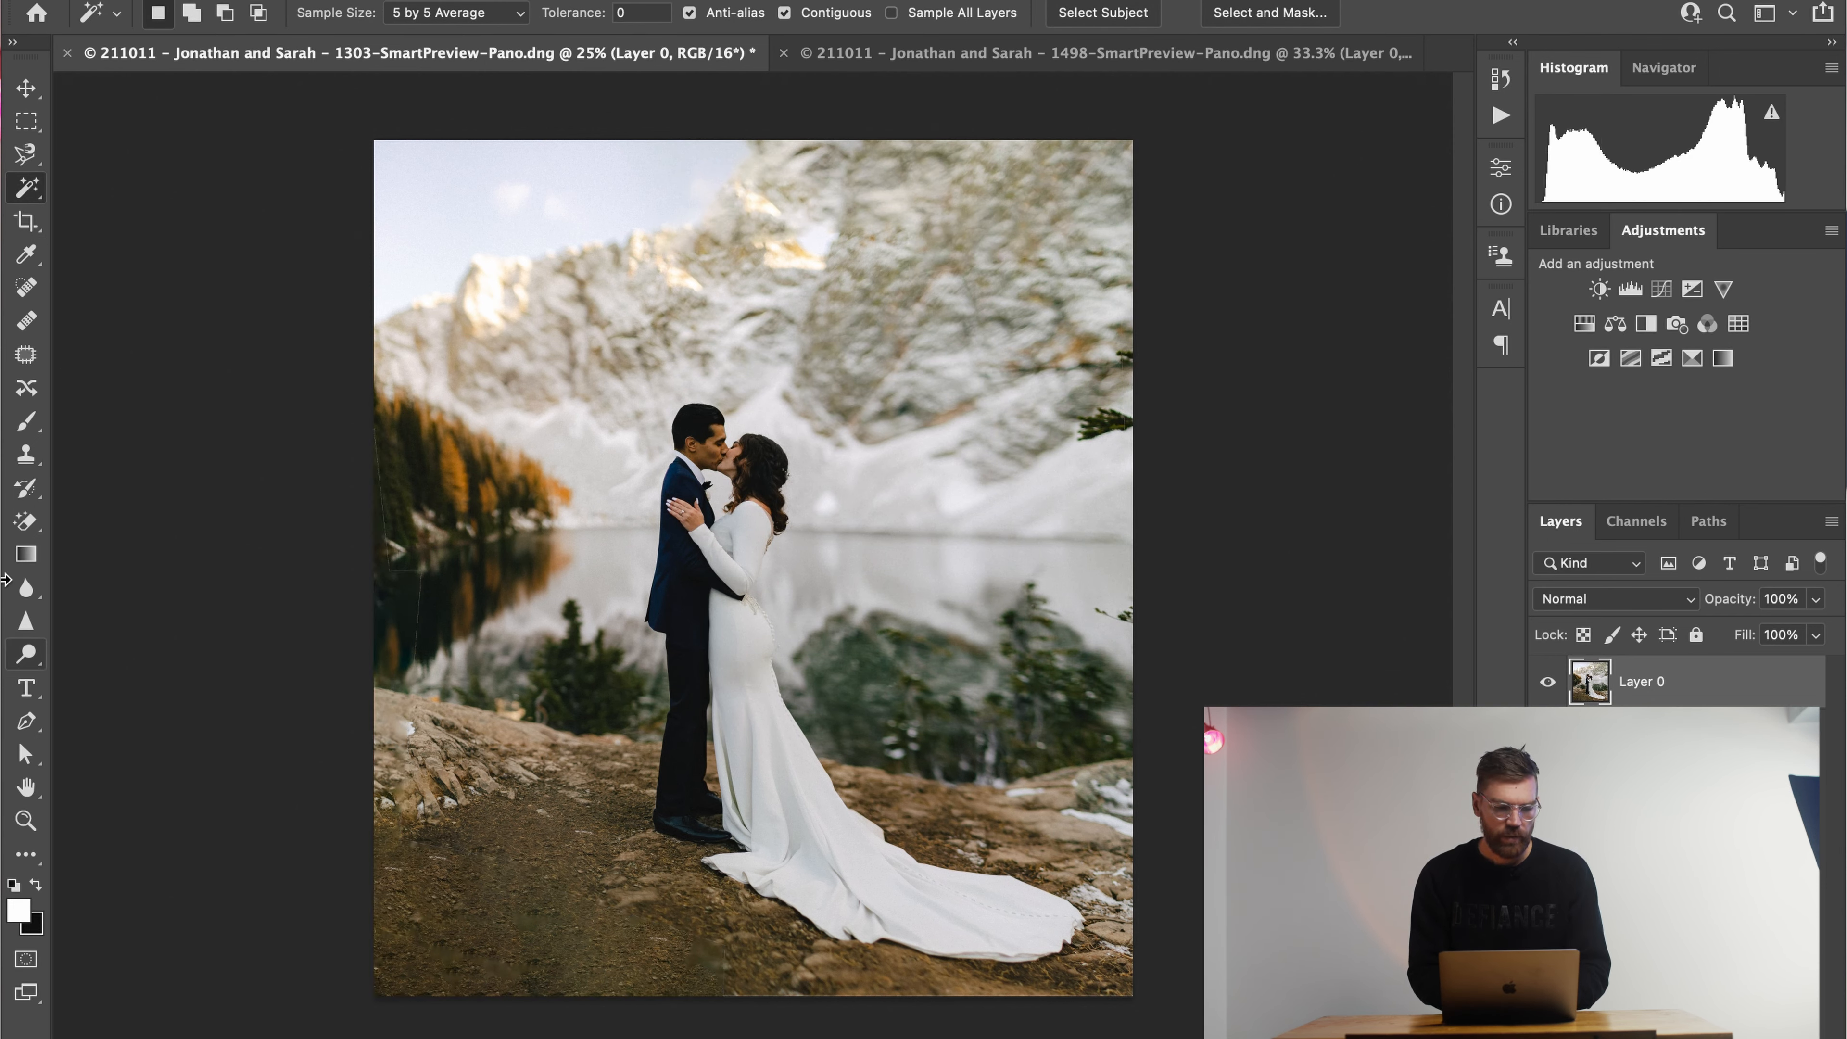
Step: With the Clone Stamp, paint sky over the filled patch beside the mountain ridge and retouch the filled dirt ground left of the couple
{"action": "left_click", "coordinate": [27, 453]}
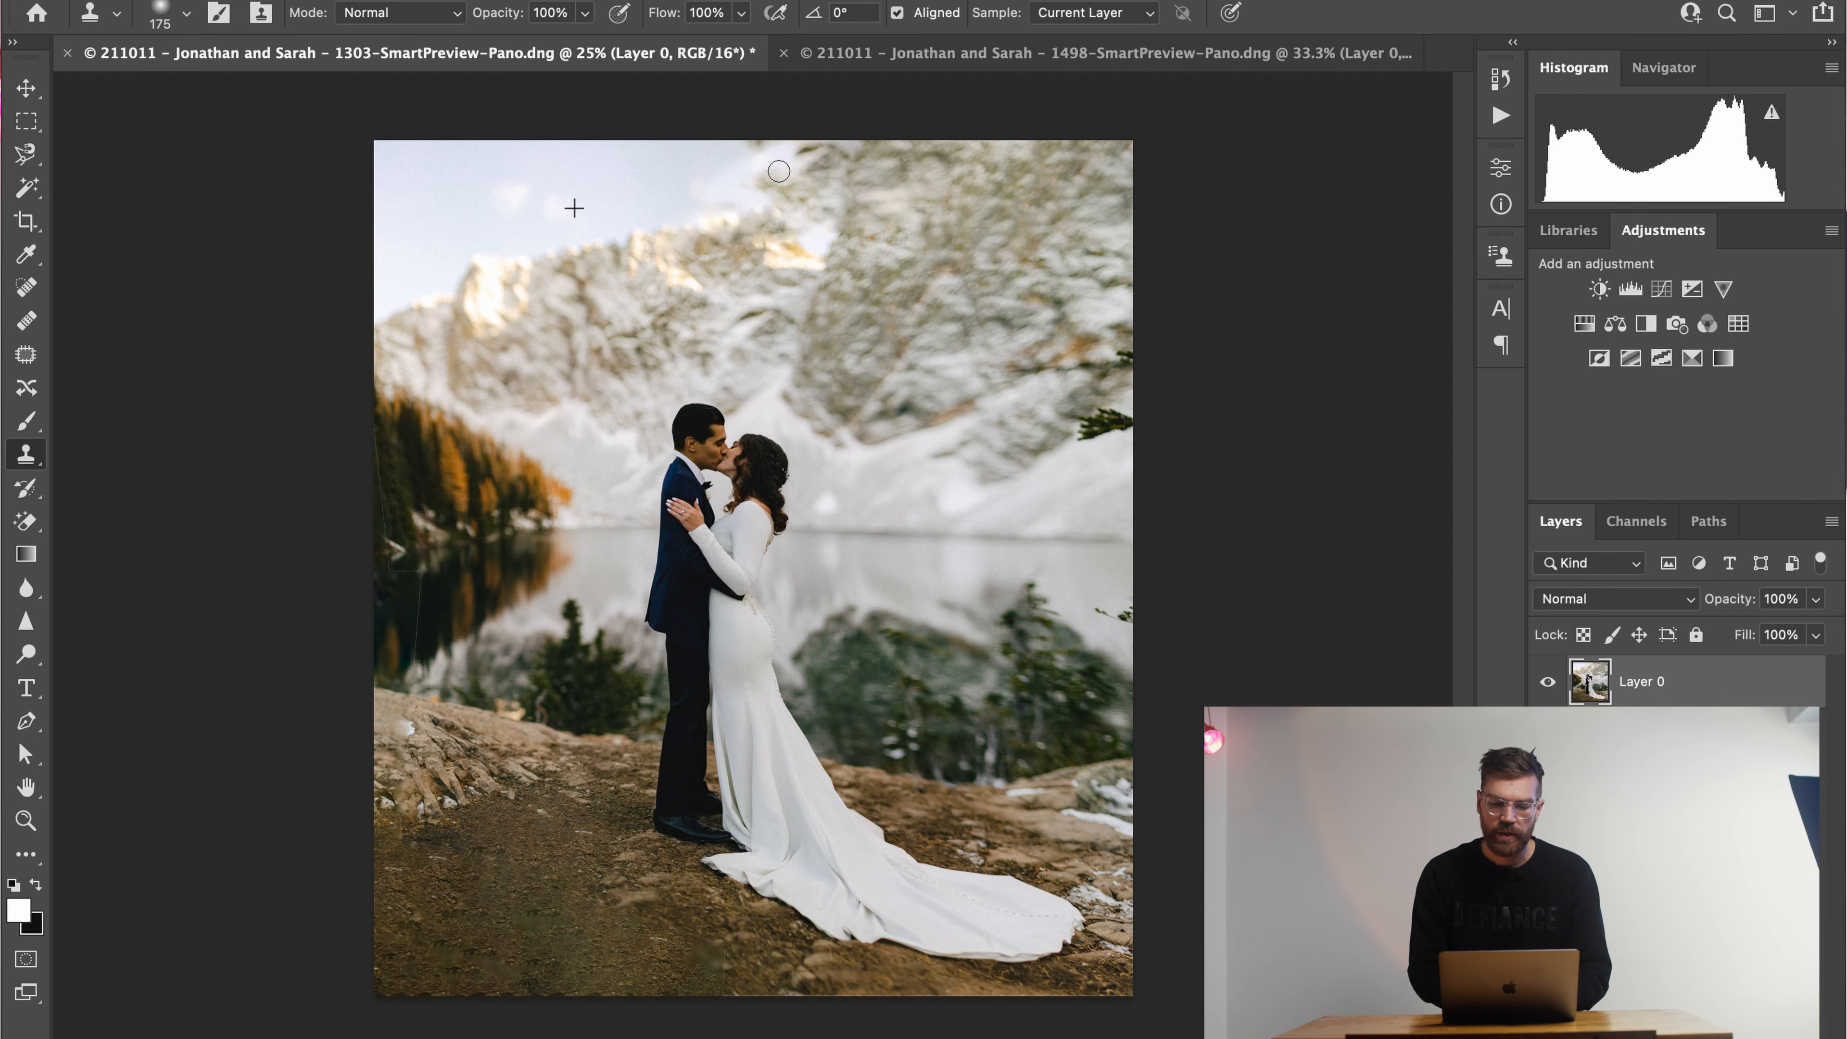
{"action": "mouse_move", "coordinate": [824, 170]}
{"action": "left_mouse_down"}
{"action": "mouse_move", "coordinate": [929, 173]}
{"action": "mouse_move", "coordinate": [876, 164]}
{"action": "left_mouse_up"}
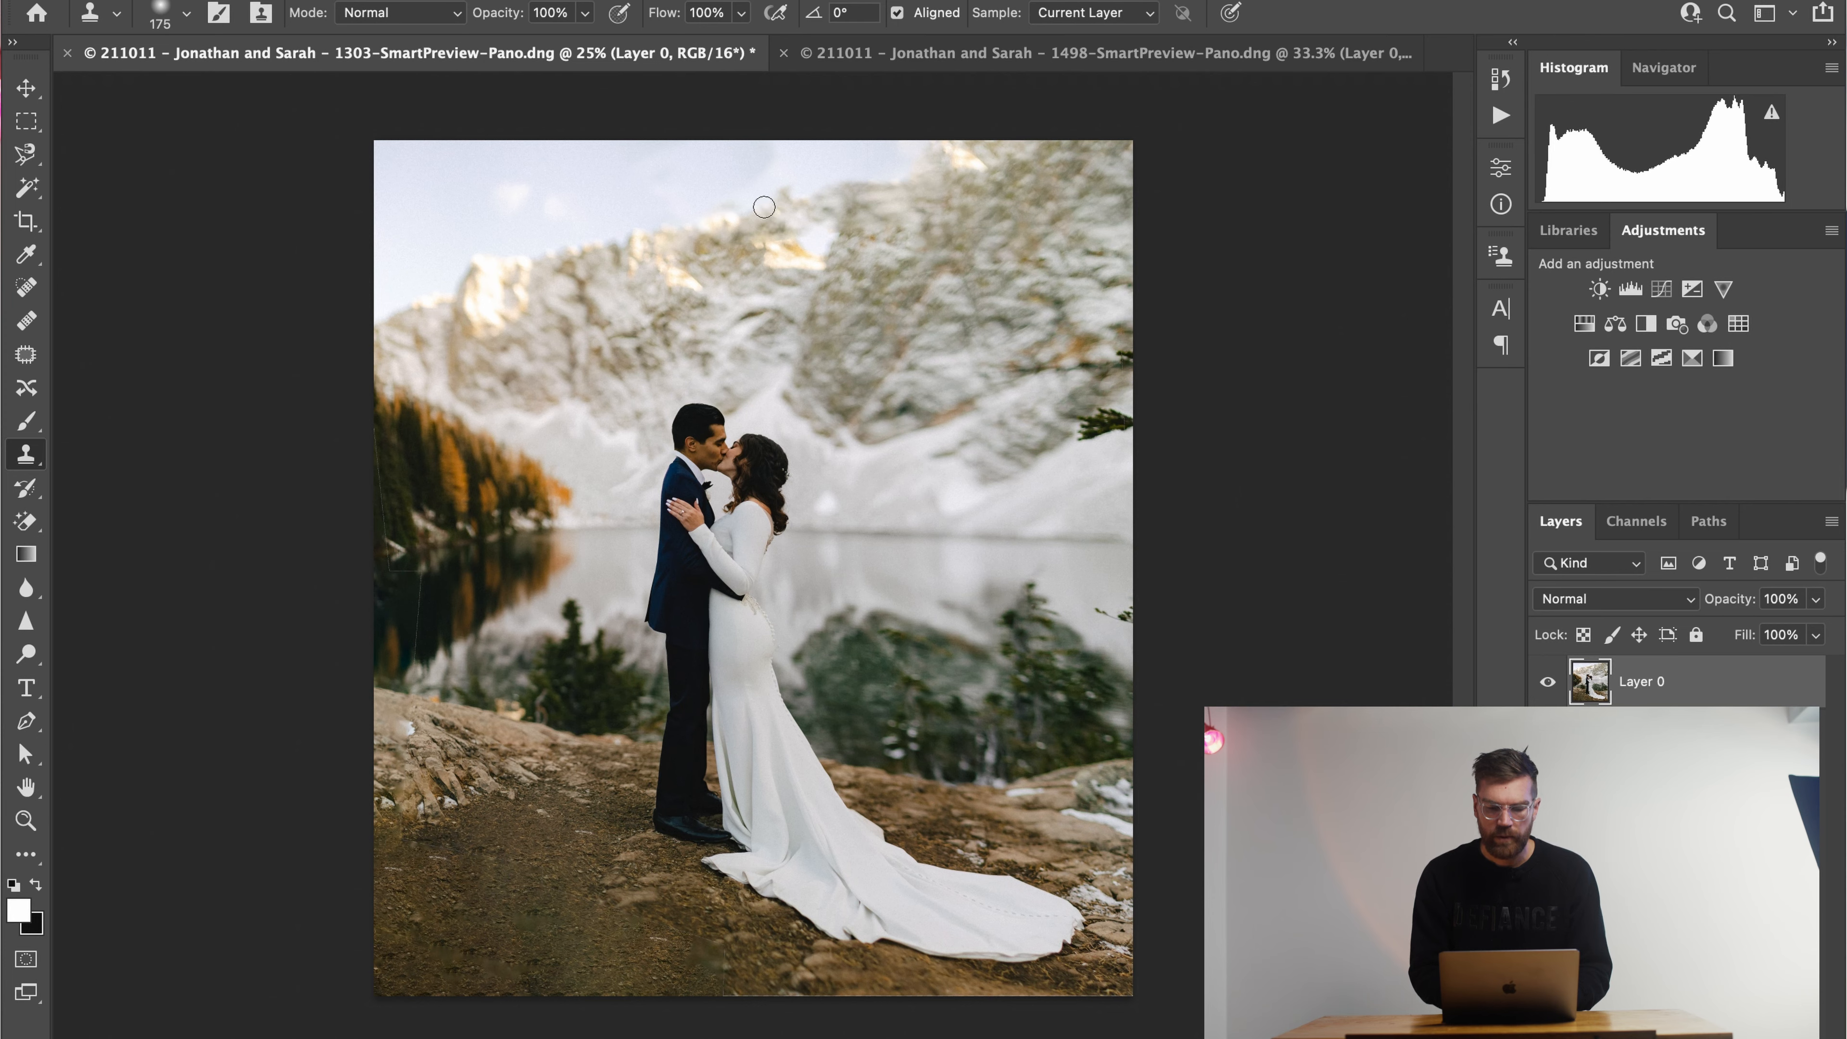
{"action": "key", "text": "super+equal"}
{"action": "key", "text": "super+equal"}
{"action": "key", "text": "super+equal"}
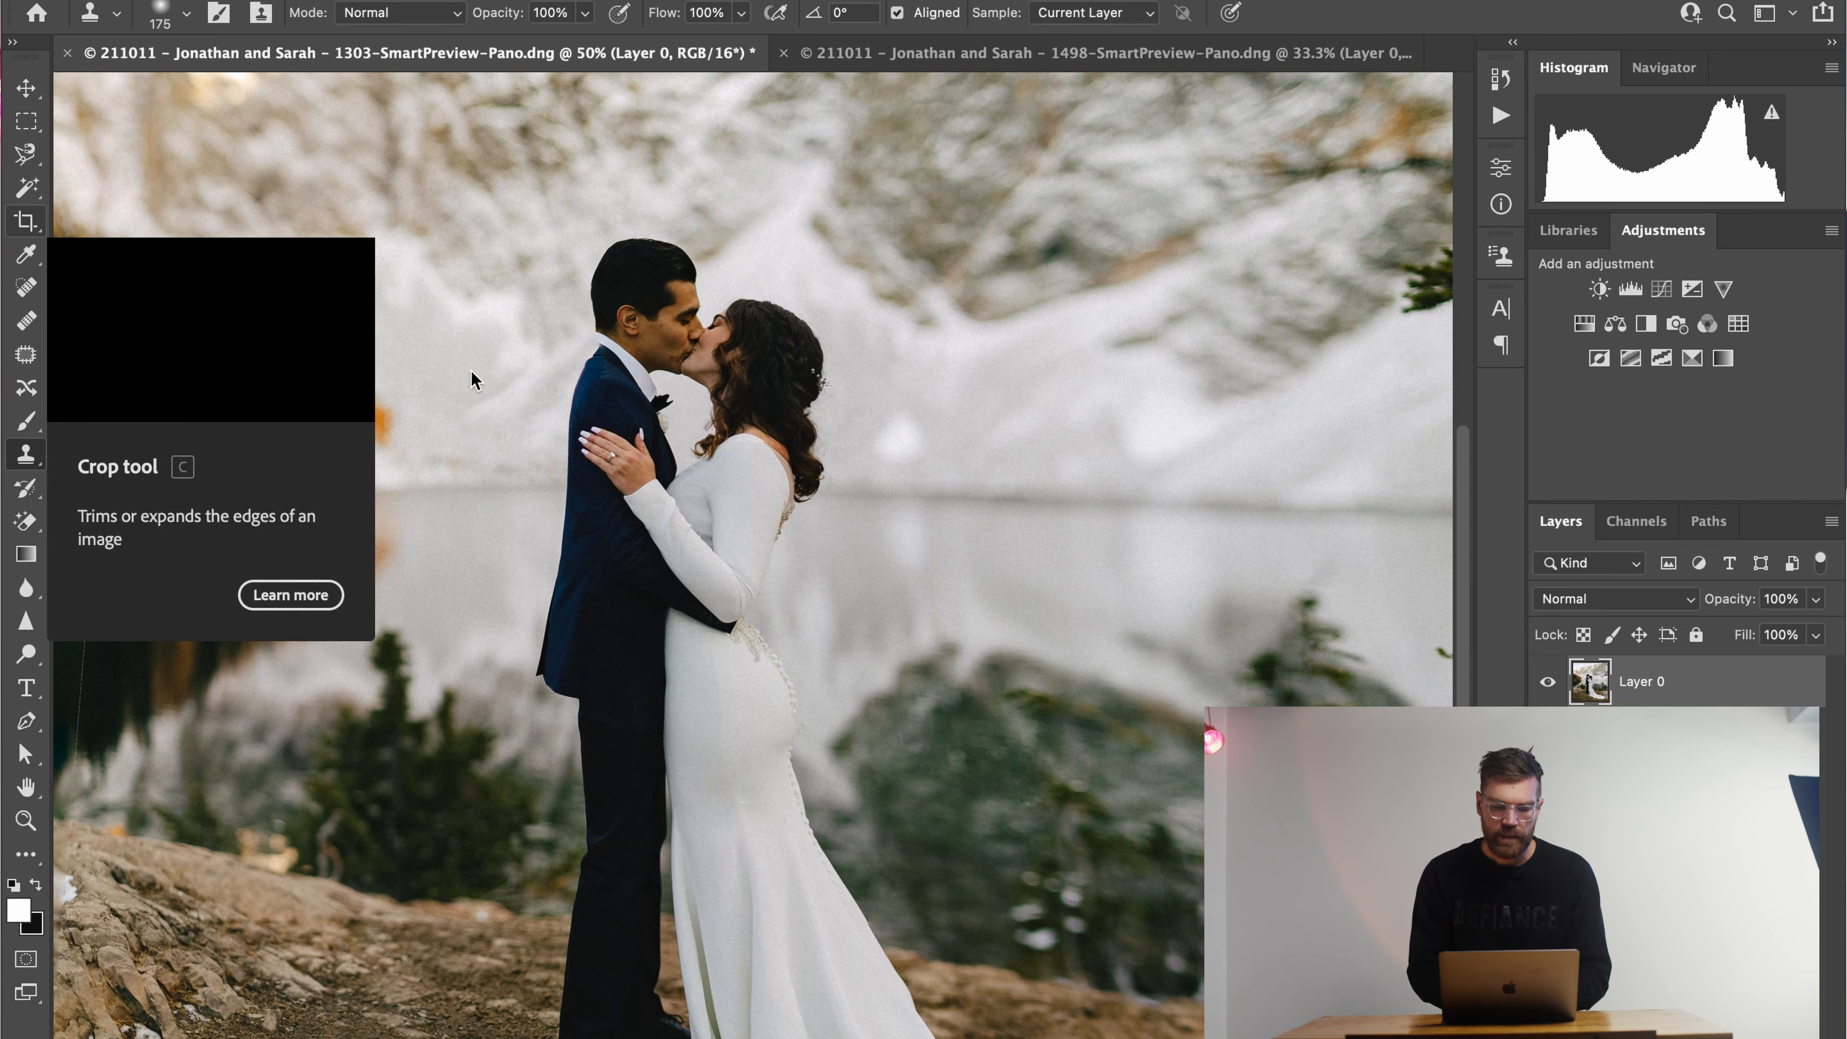
{"action": "left_click_drag", "start_coordinate": [505, 767], "coordinate": [1270, 87]}
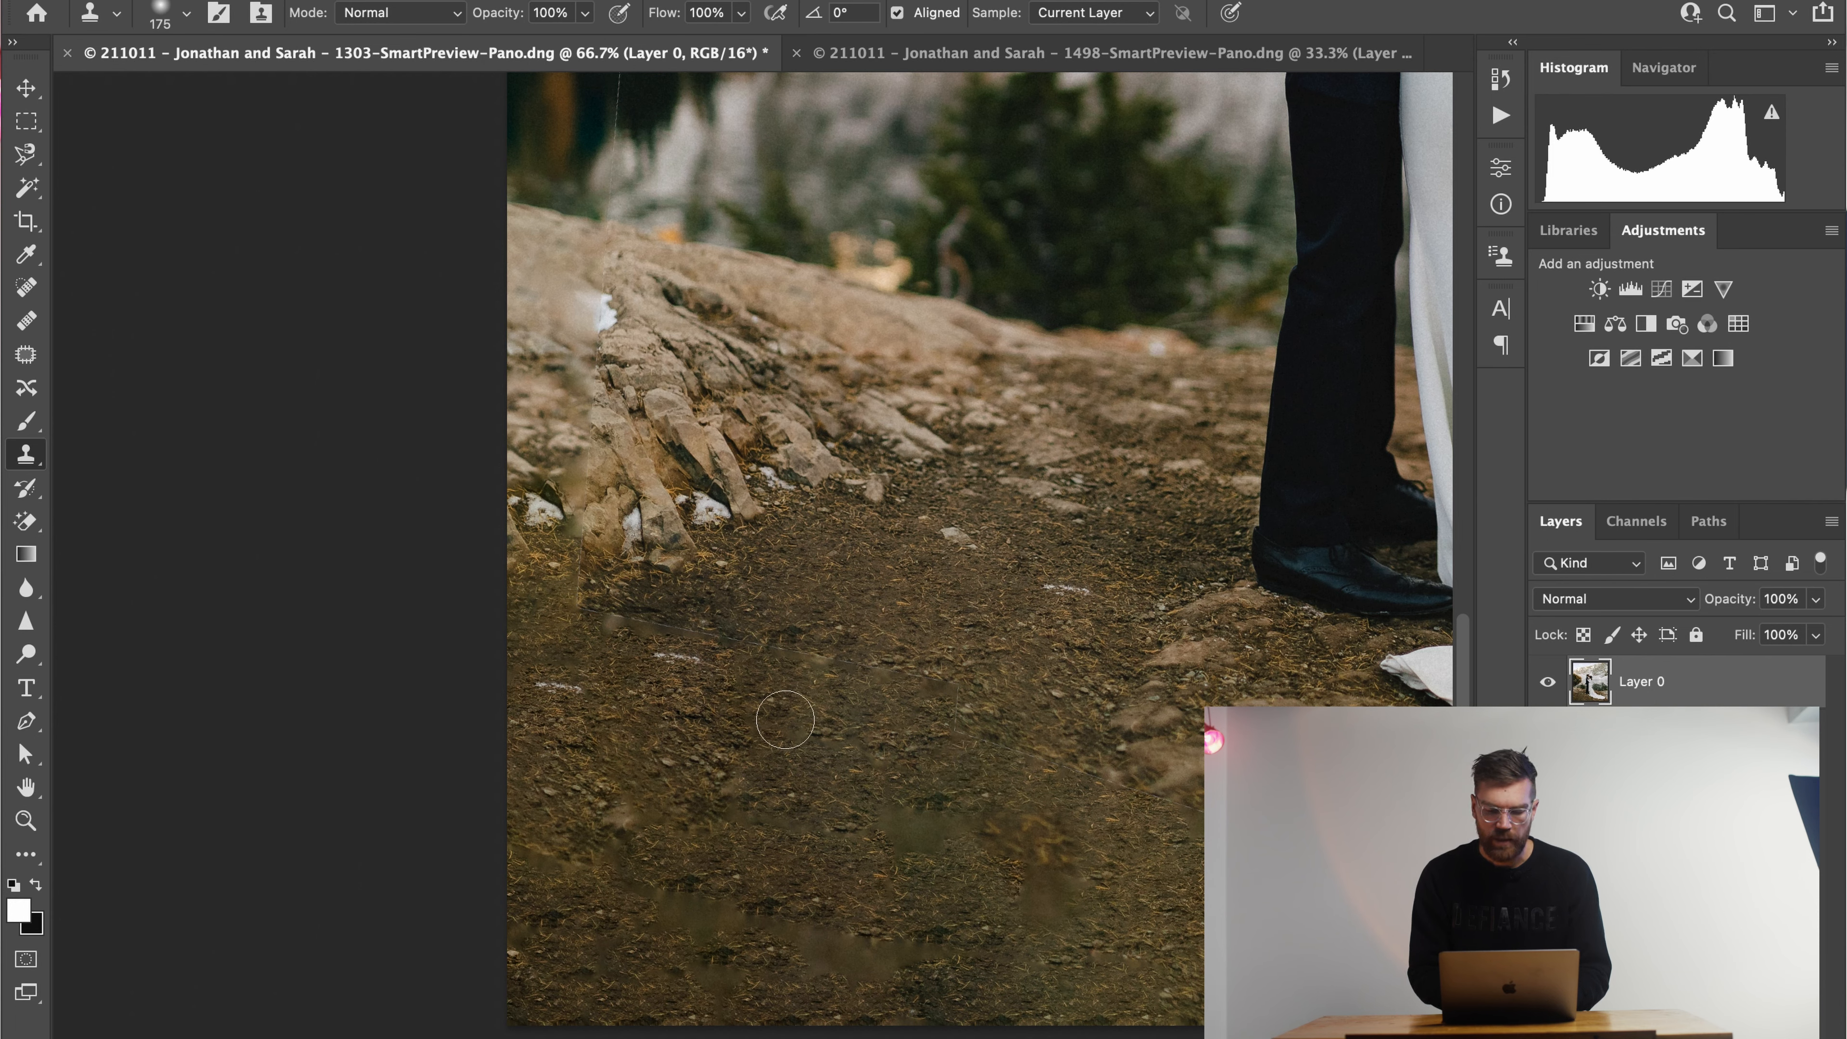
{"action": "mouse_move", "coordinate": [793, 722]}
{"action": "left_mouse_down"}
{"action": "mouse_move", "coordinate": [749, 772]}
{"action": "mouse_move", "coordinate": [774, 830]}
{"action": "left_mouse_up"}
{"action": "mouse_move", "coordinate": [1044, 906]}
{"action": "left_mouse_down"}
{"action": "mouse_move", "coordinate": [1020, 796]}
{"action": "mouse_move", "coordinate": [1031, 855]}
{"action": "left_mouse_up"}
{"action": "mouse_move", "coordinate": [935, 786]}
{"action": "left_mouse_down"}
{"action": "mouse_move", "coordinate": [902, 822]}
{"action": "mouse_move", "coordinate": [829, 811]}
{"action": "left_mouse_up"}
{"action": "mouse_move", "coordinate": [656, 789]}
{"action": "left_mouse_down"}
{"action": "mouse_move", "coordinate": [676, 836]}
{"action": "mouse_move", "coordinate": [602, 941]}
{"action": "mouse_move", "coordinate": [721, 860]}
{"action": "mouse_move", "coordinate": [745, 880]}
{"action": "mouse_move", "coordinate": [693, 909]}
{"action": "left_mouse_up"}
{"action": "left_click", "coordinate": [792, 758]}
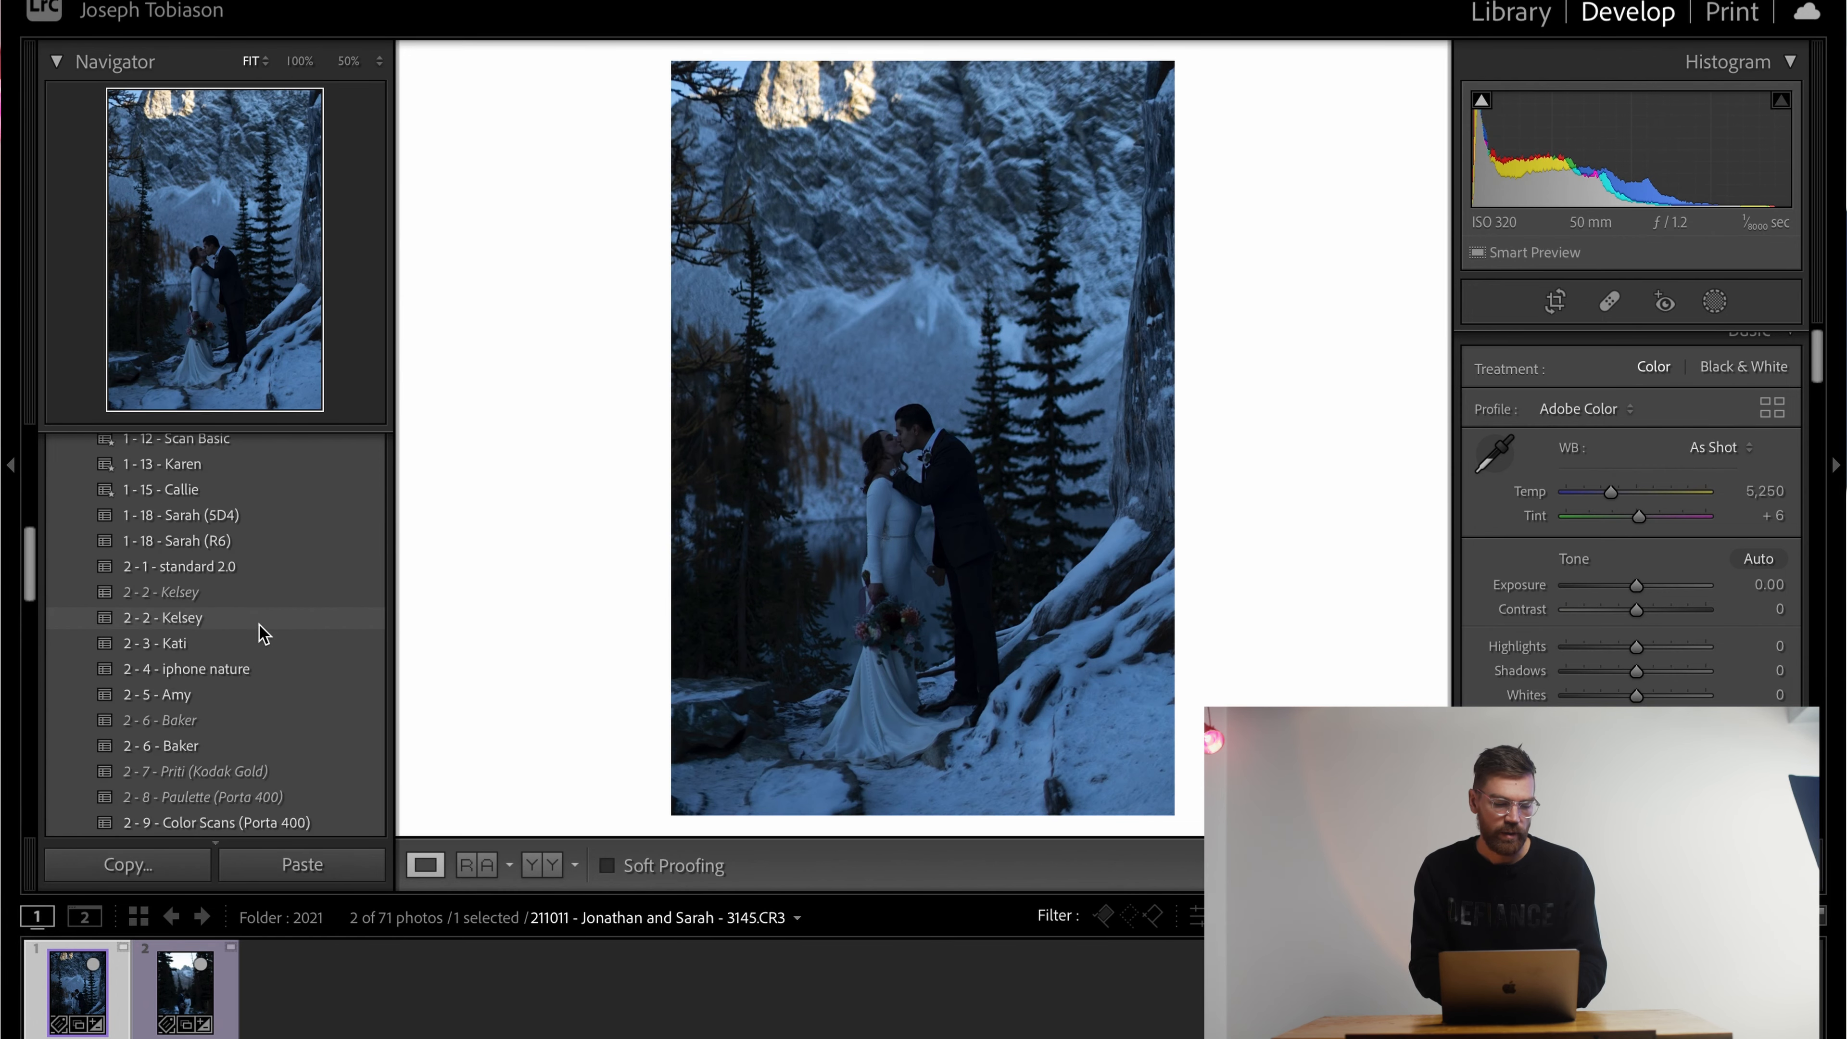
Step: In Lightroom, apply the 1 - 18 (R6) preset to photo 3145 and sample its white balance from the snow
{"action": "scroll", "coordinate": [261, 633], "scroll_direction": "up", "scroll_amount": 10}
{"action": "scroll", "coordinate": [261, 634], "scroll_direction": "down", "scroll_amount": 3}
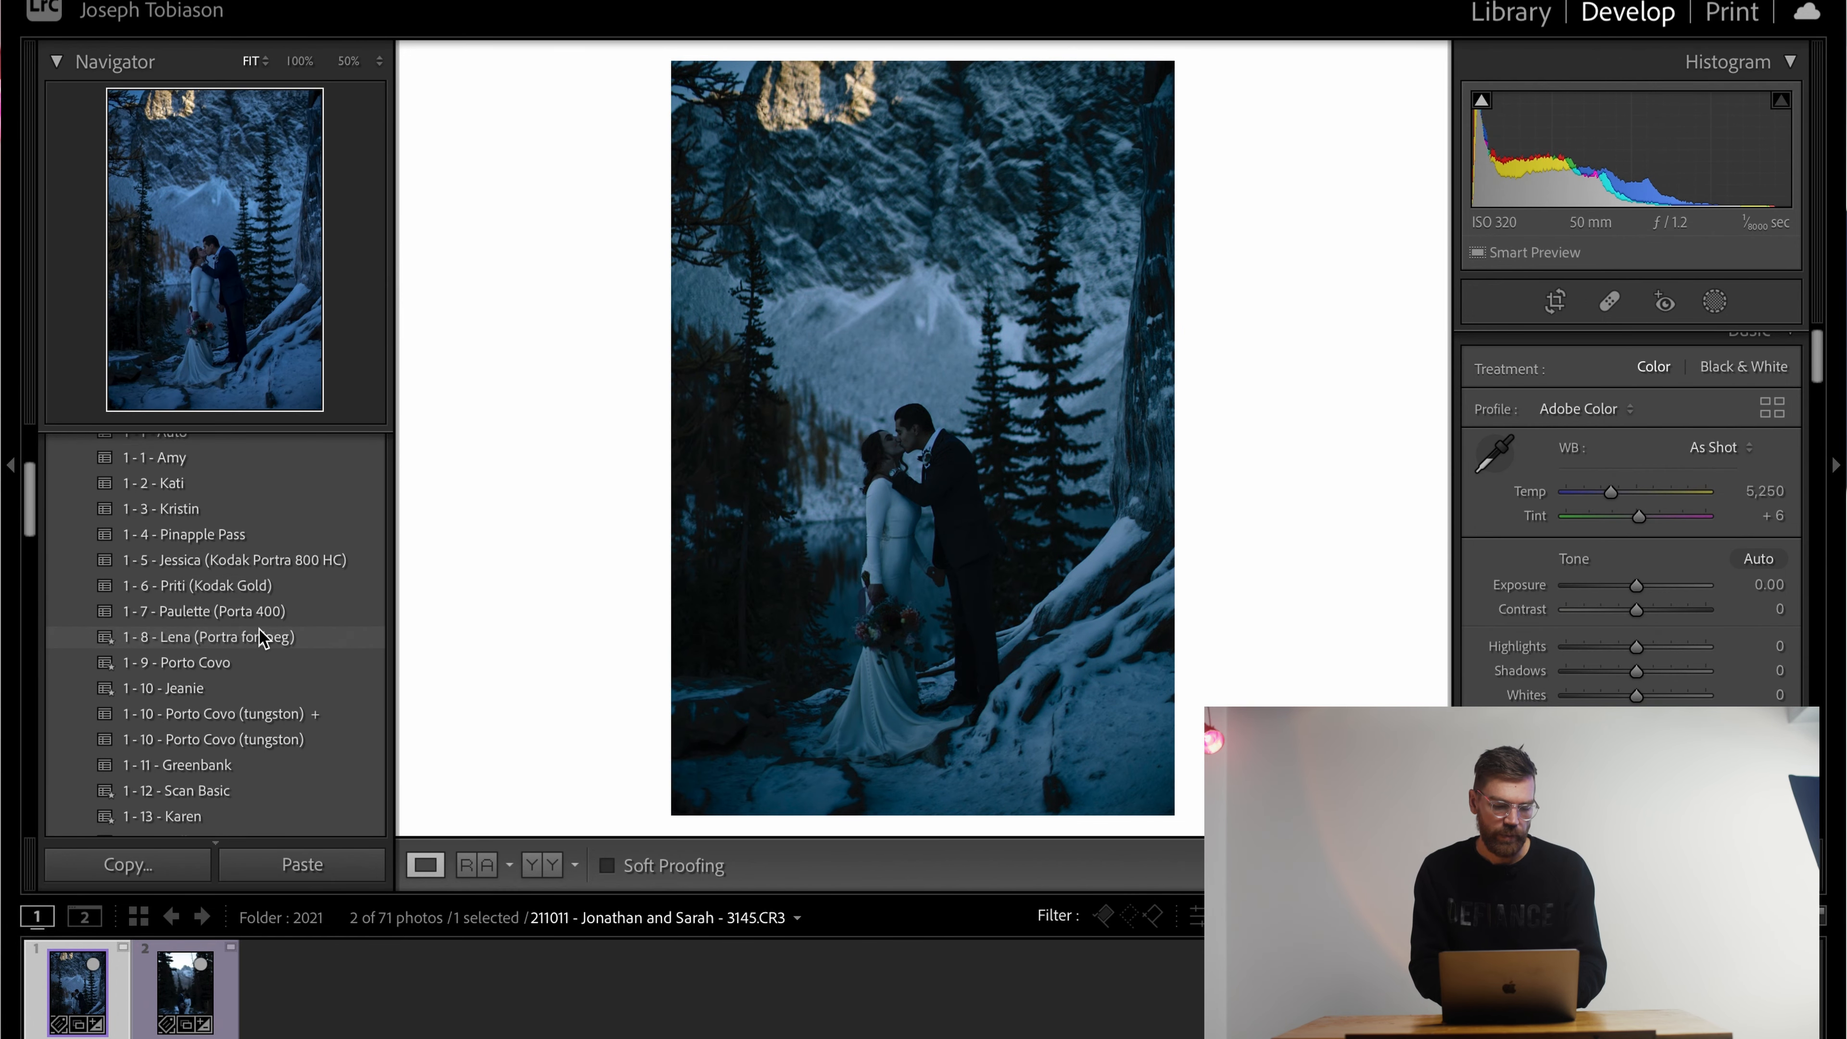
{"action": "scroll", "coordinate": [263, 640], "scroll_direction": "down", "scroll_amount": 4}
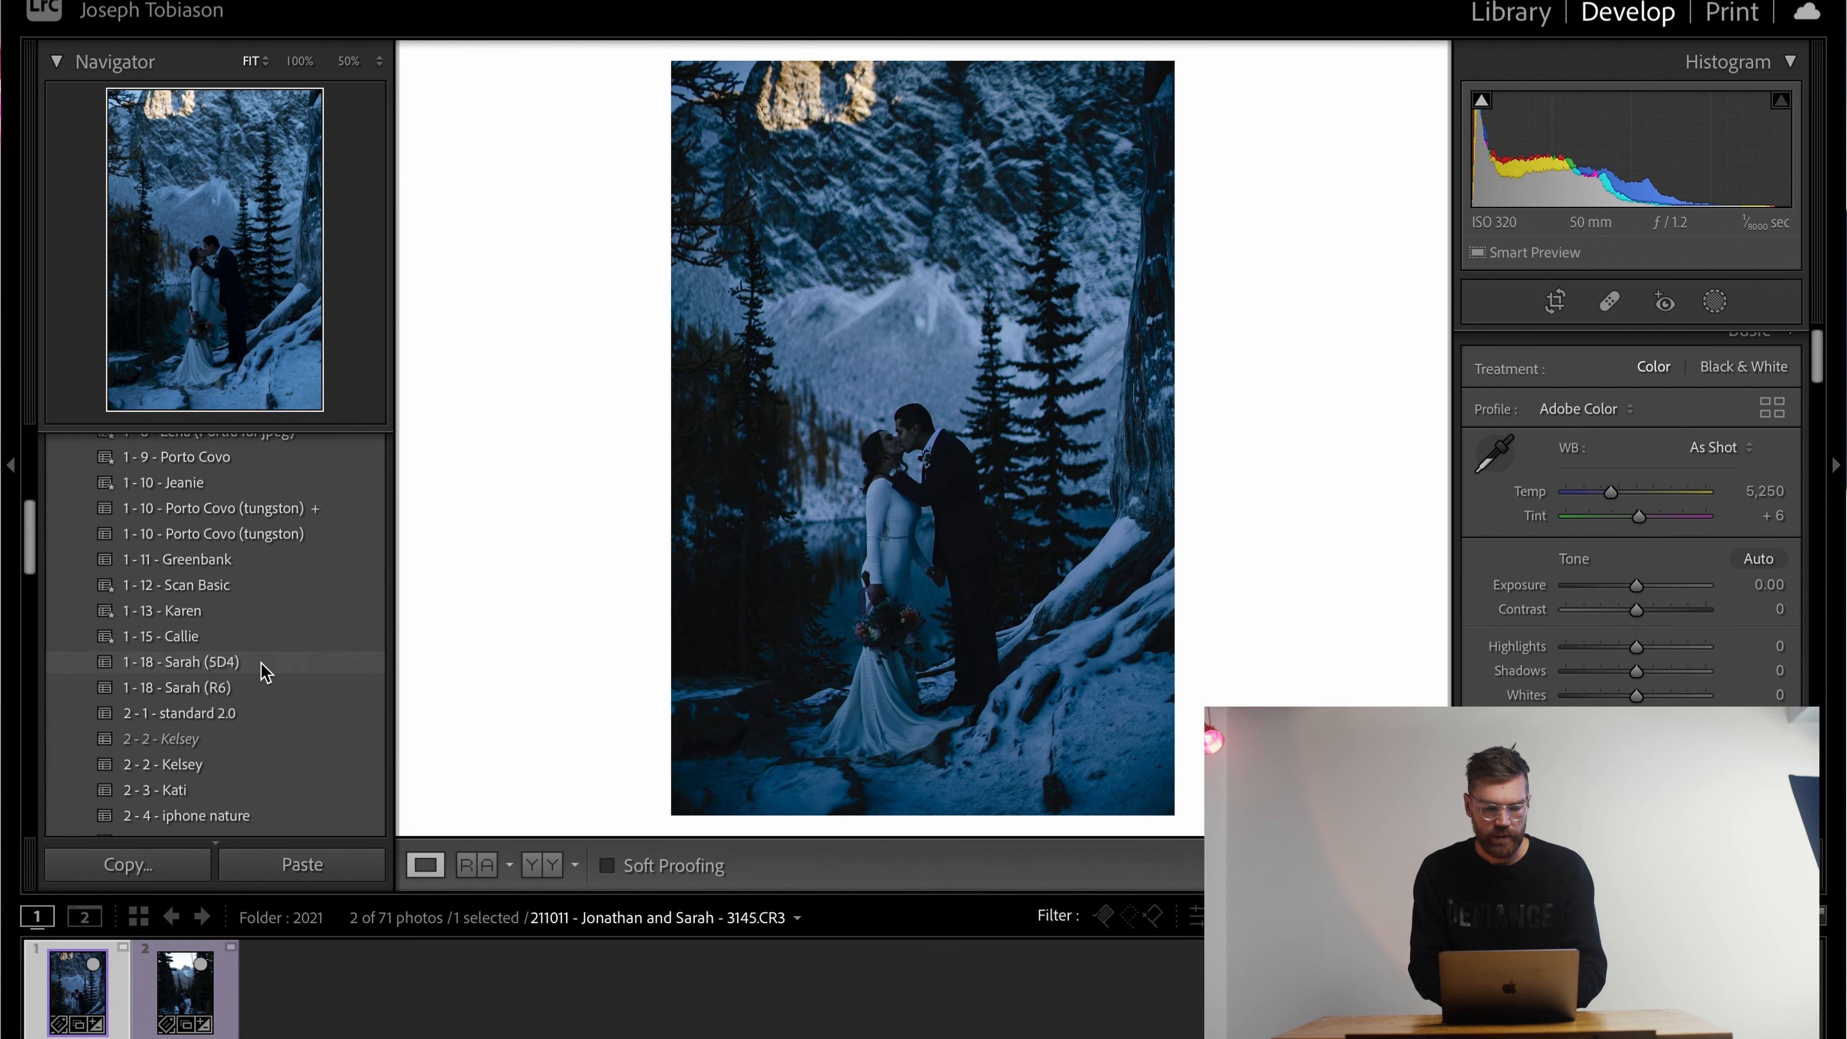
{"action": "left_click", "coordinate": [247, 688]}
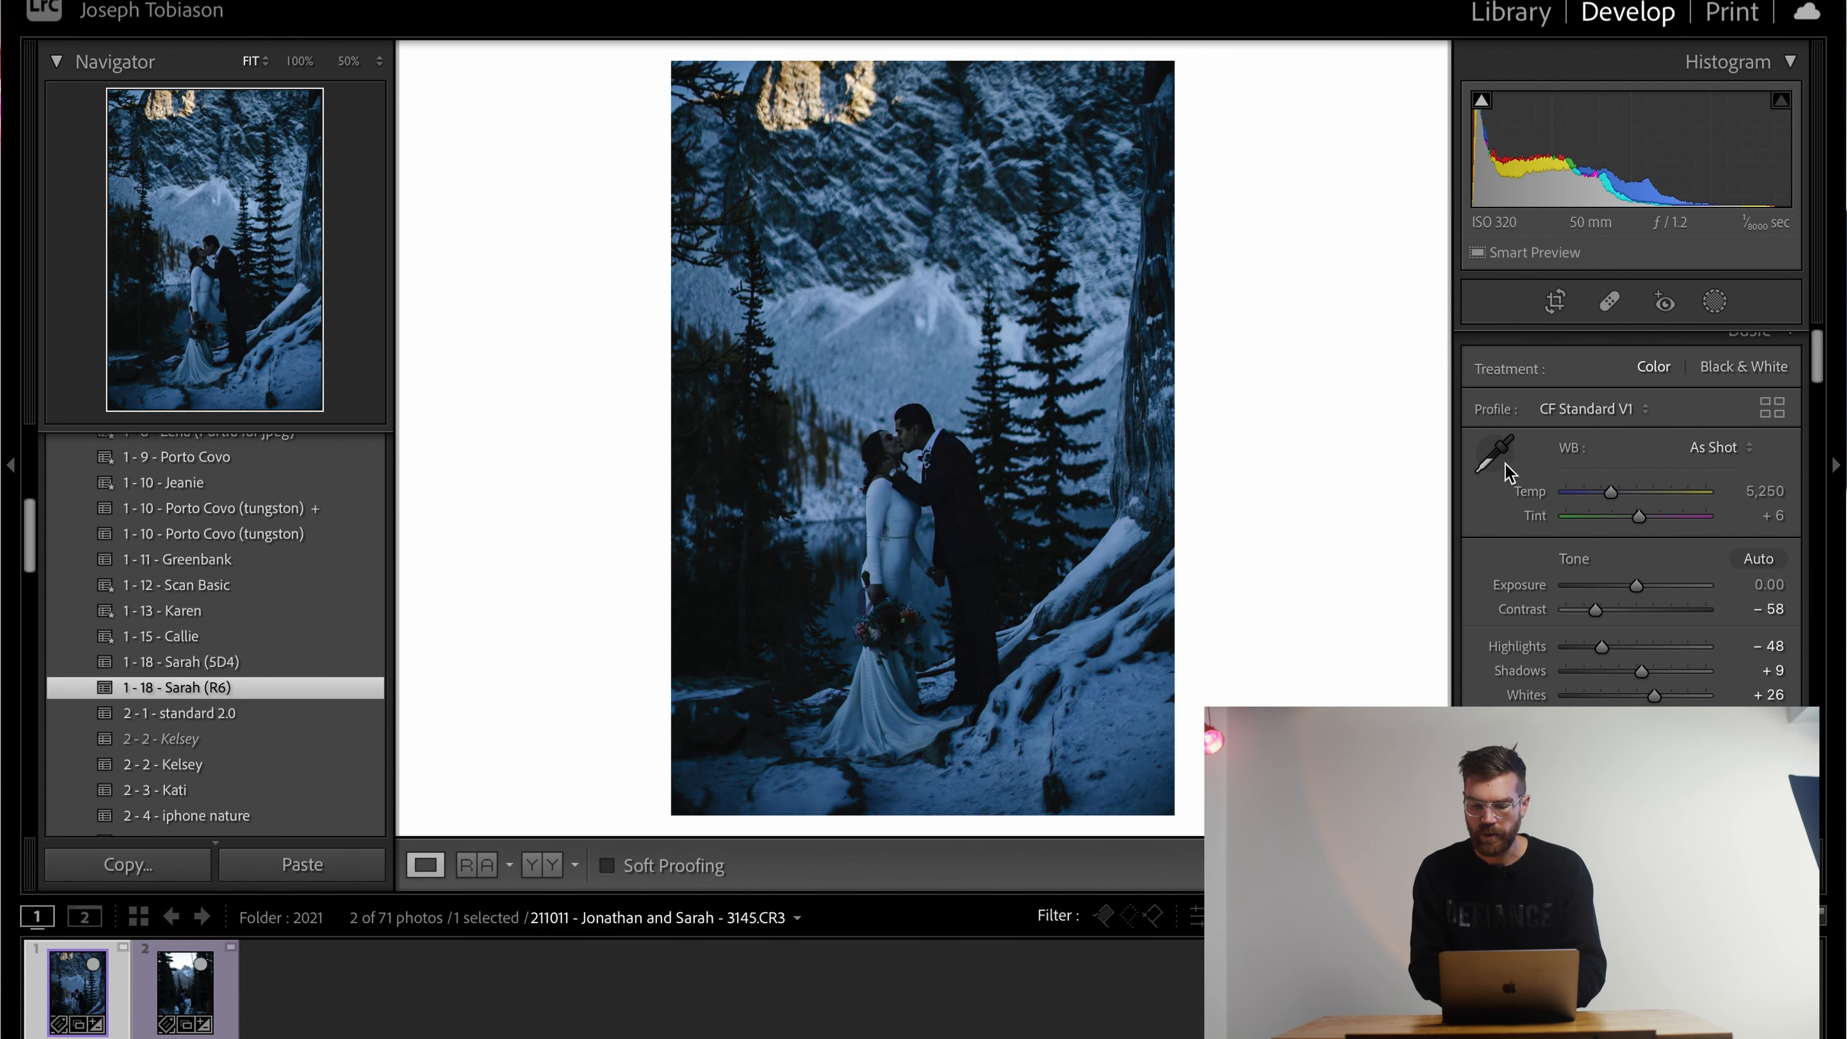
{"action": "key", "text": "w"}
{"action": "left_click", "coordinate": [1115, 743]}
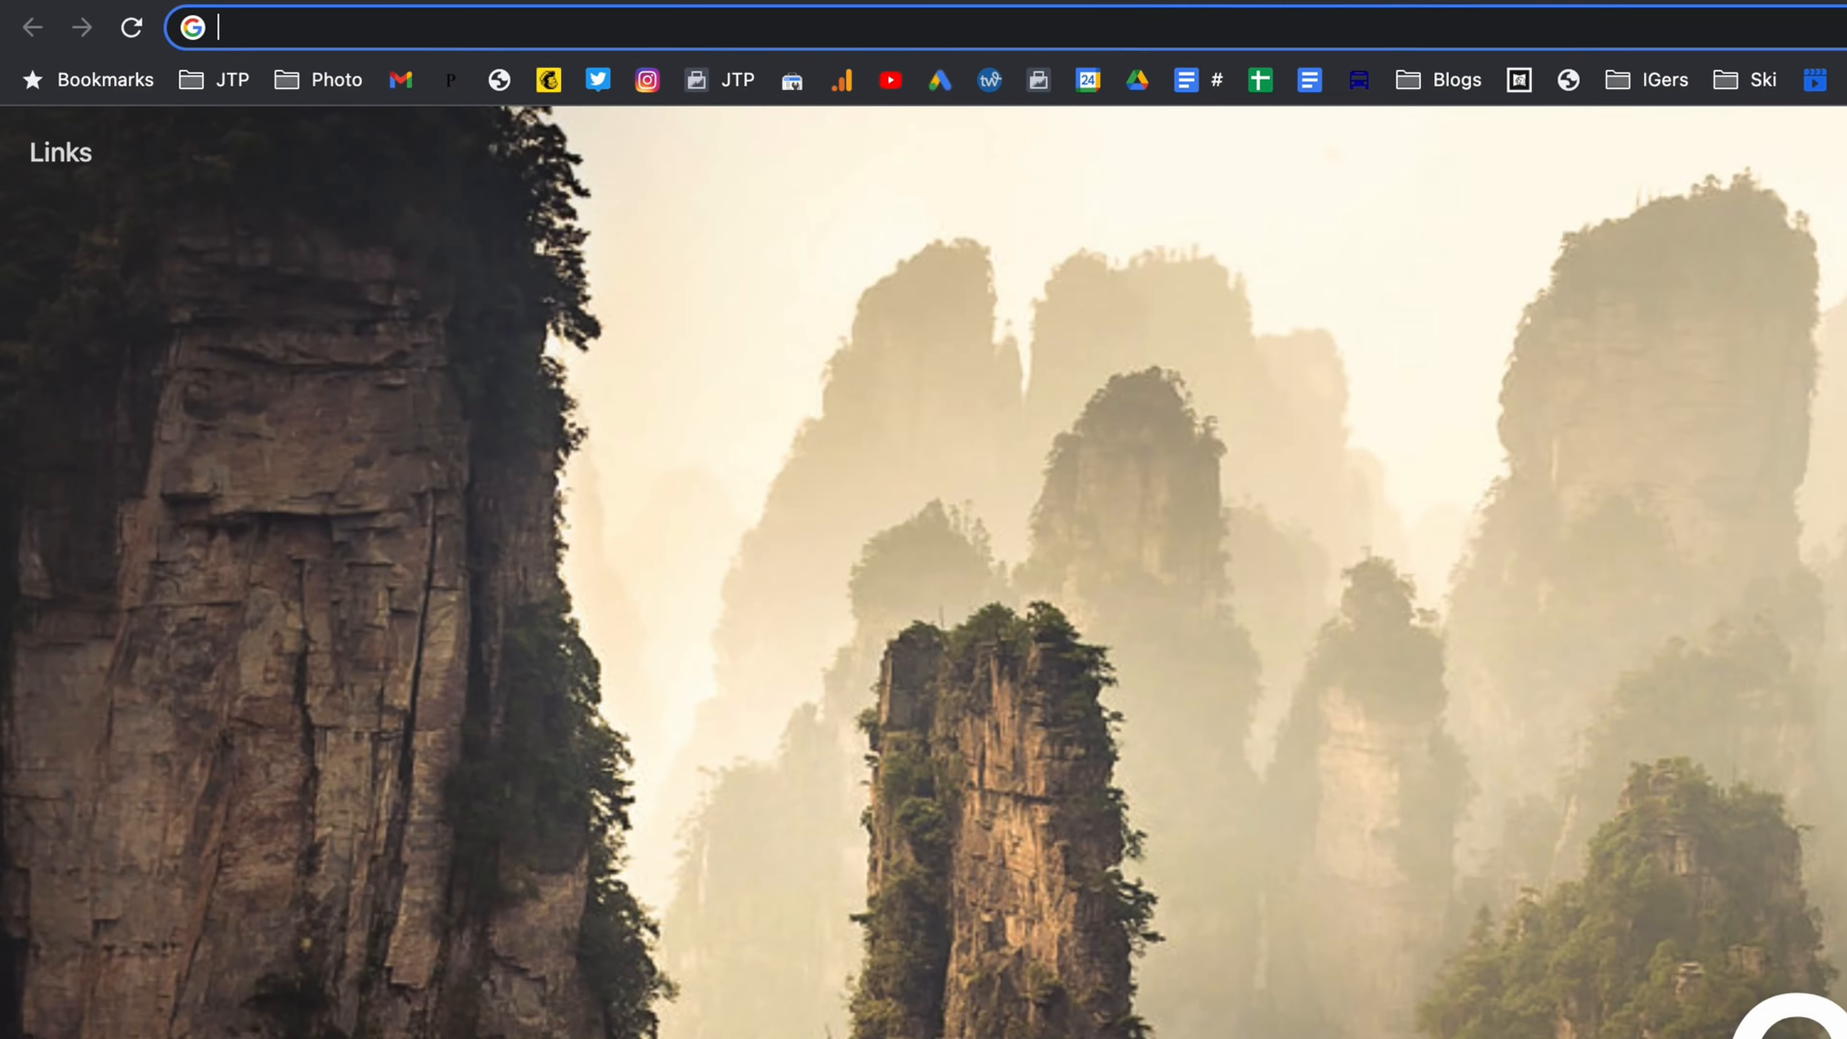
Step: In the browser, search for pfixer, open the Pusher Labs store and look at the PFixer CORE for OS X product
{"action": "type", "text": "pfixer"}
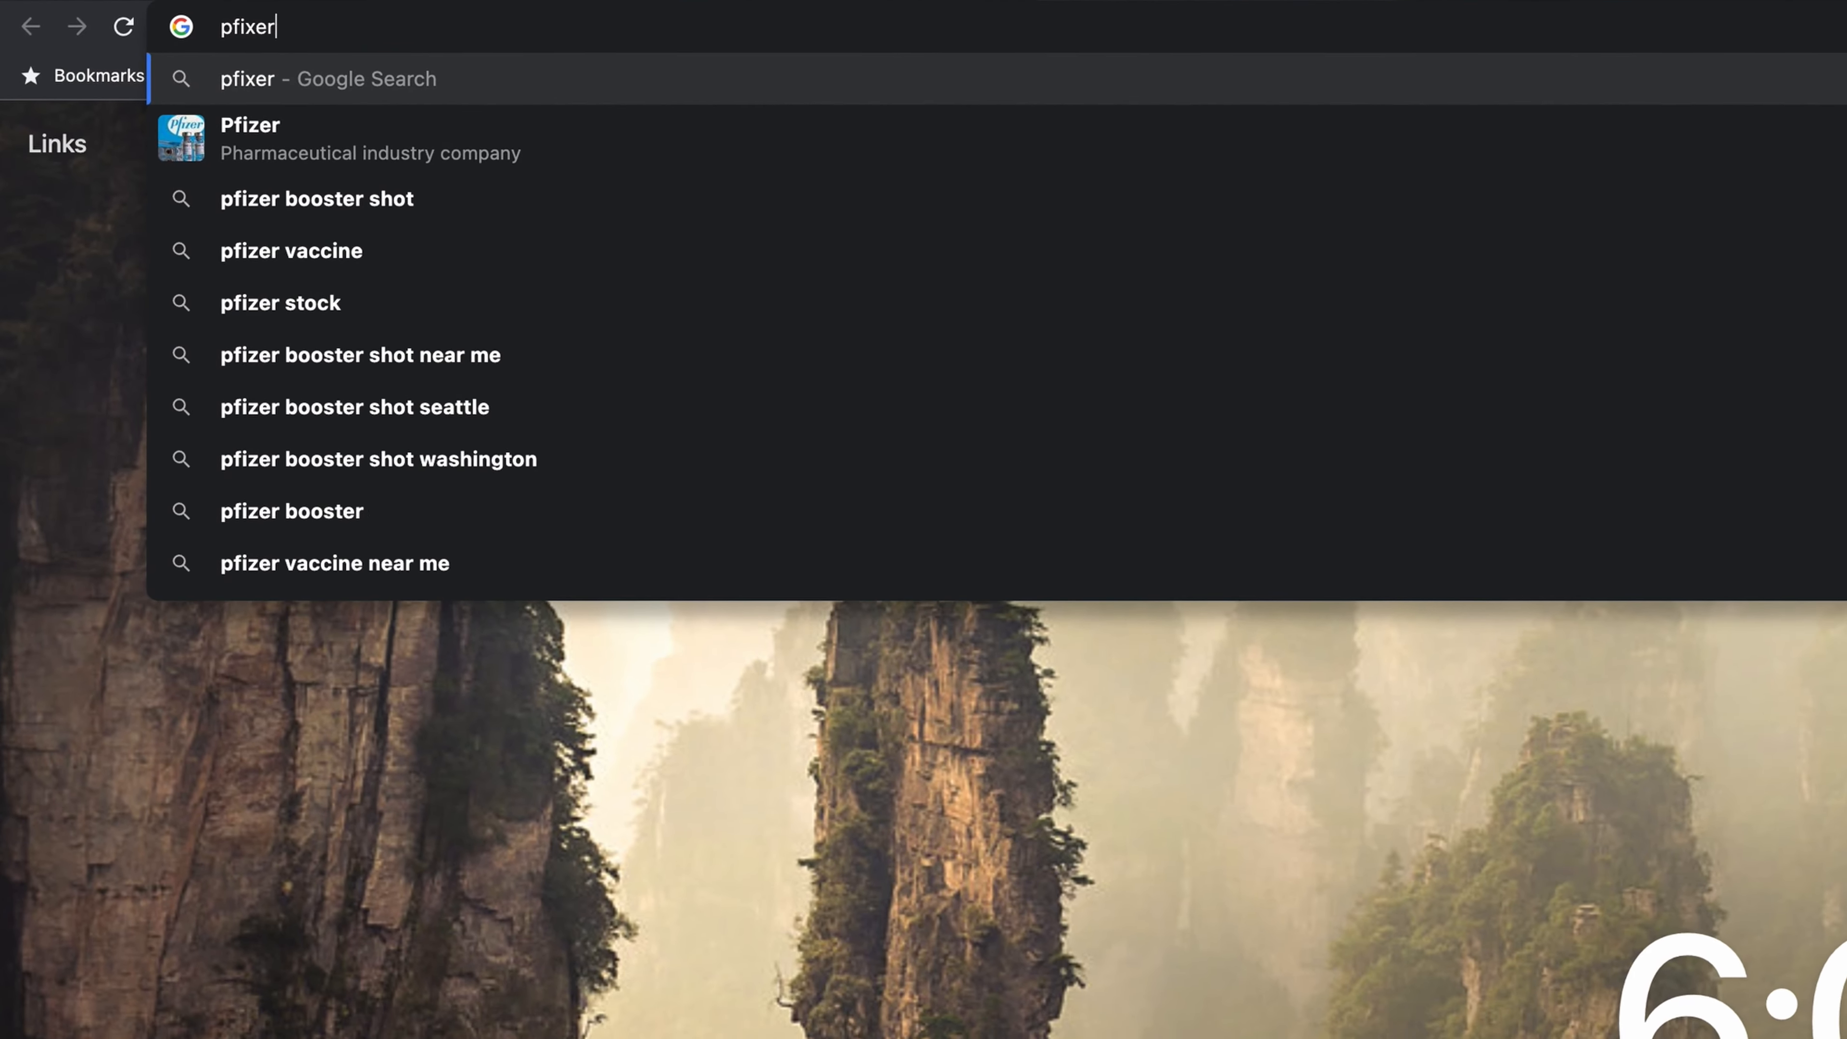
{"action": "key", "text": "Return"}
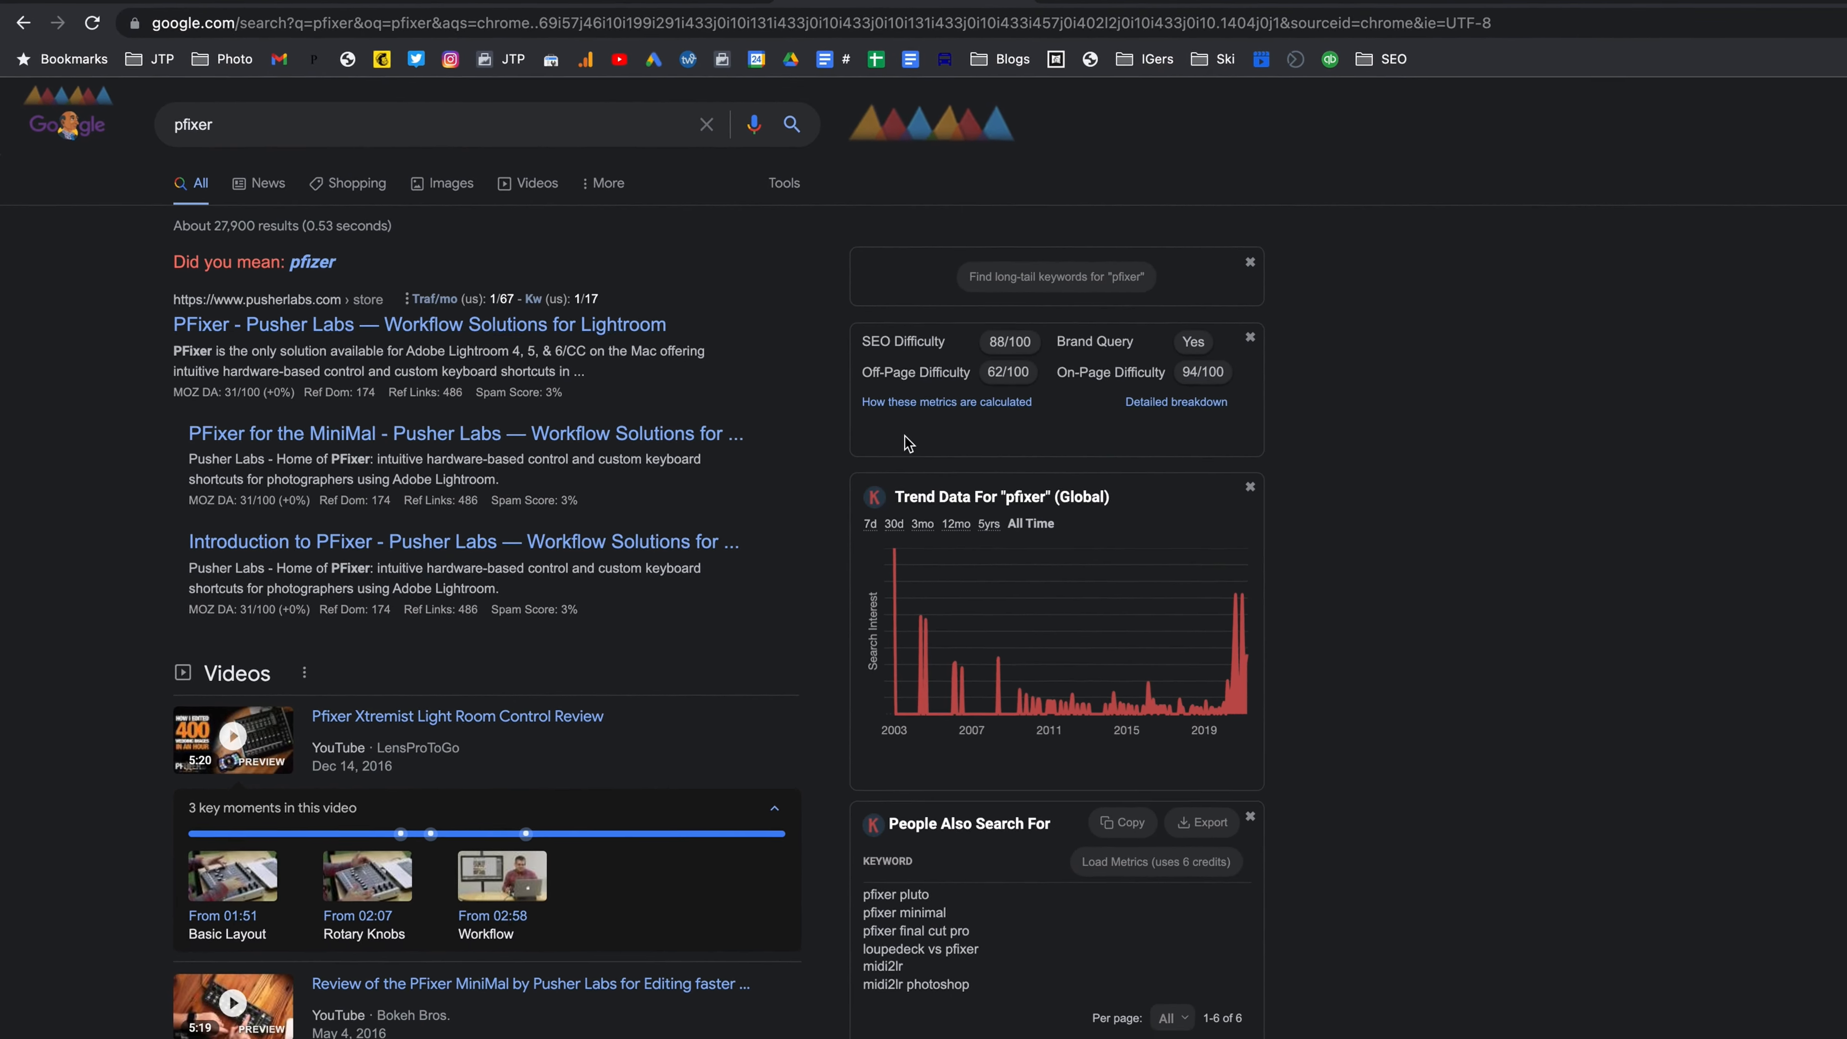
{"action": "left_click", "coordinate": [420, 324]}
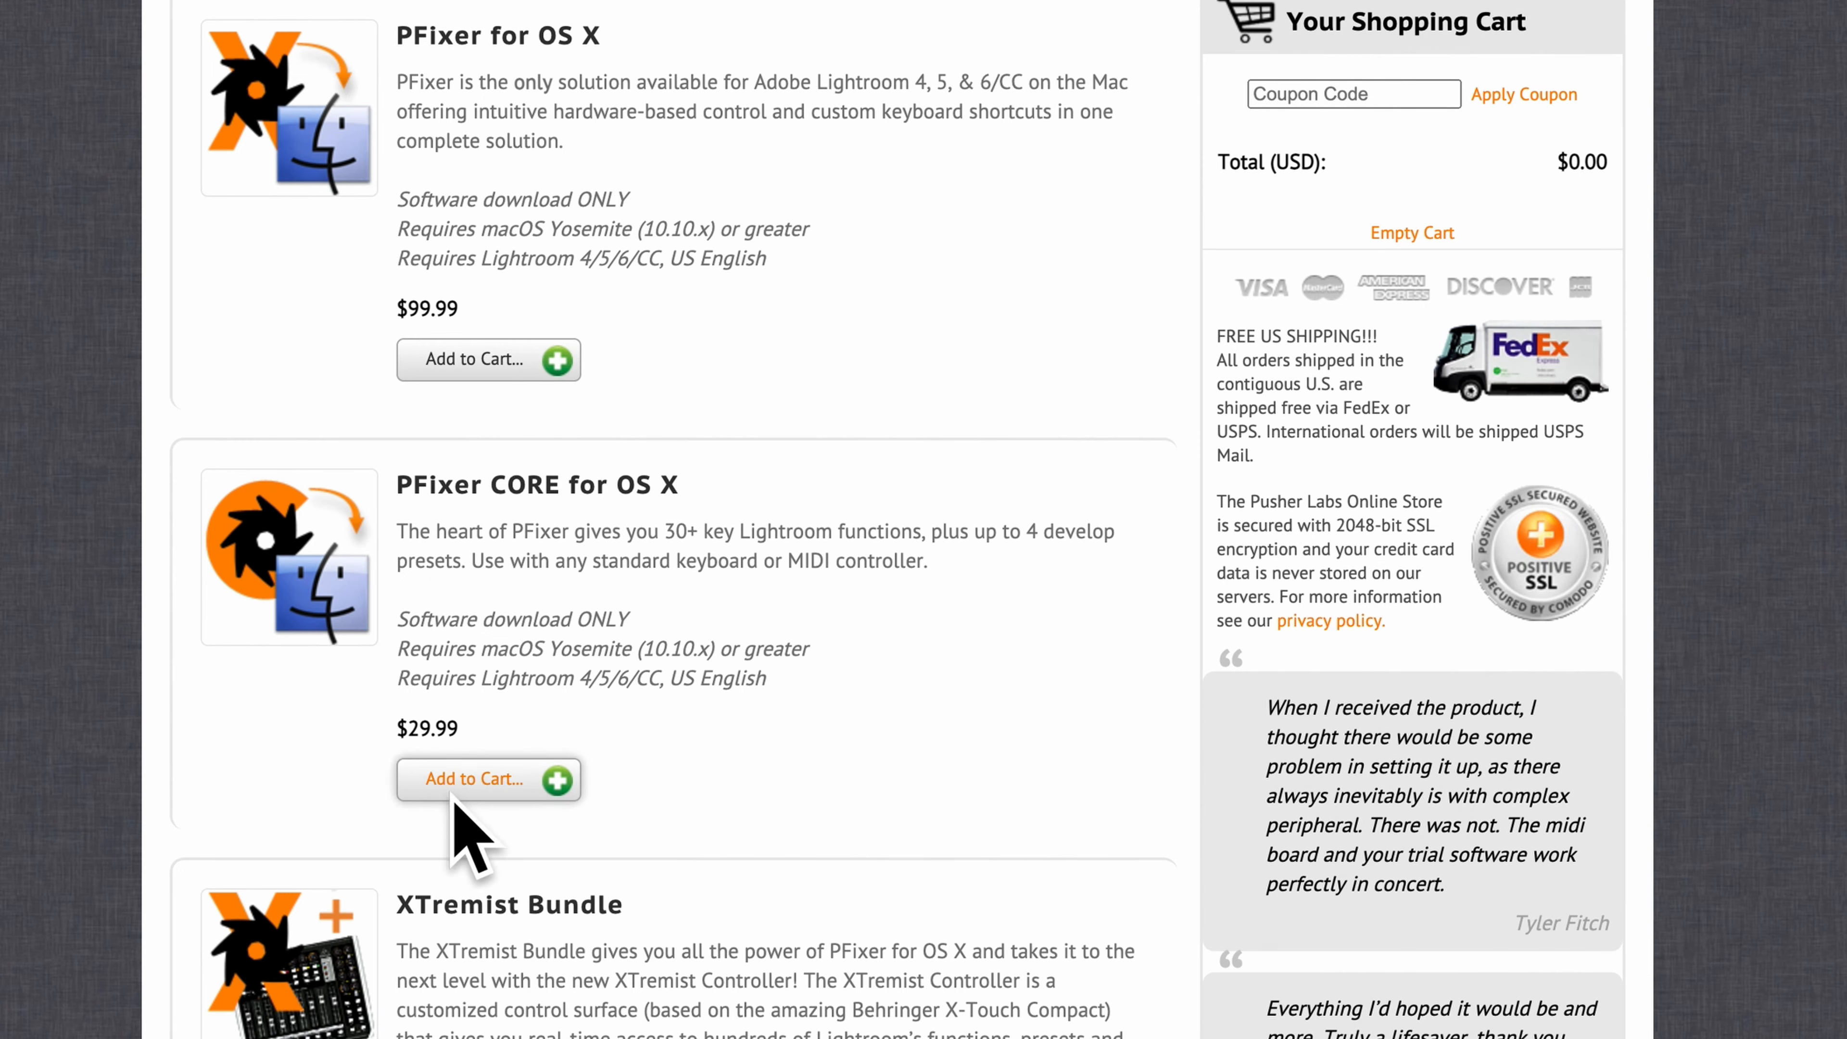
{"action": "left_click", "coordinate": [498, 781]}
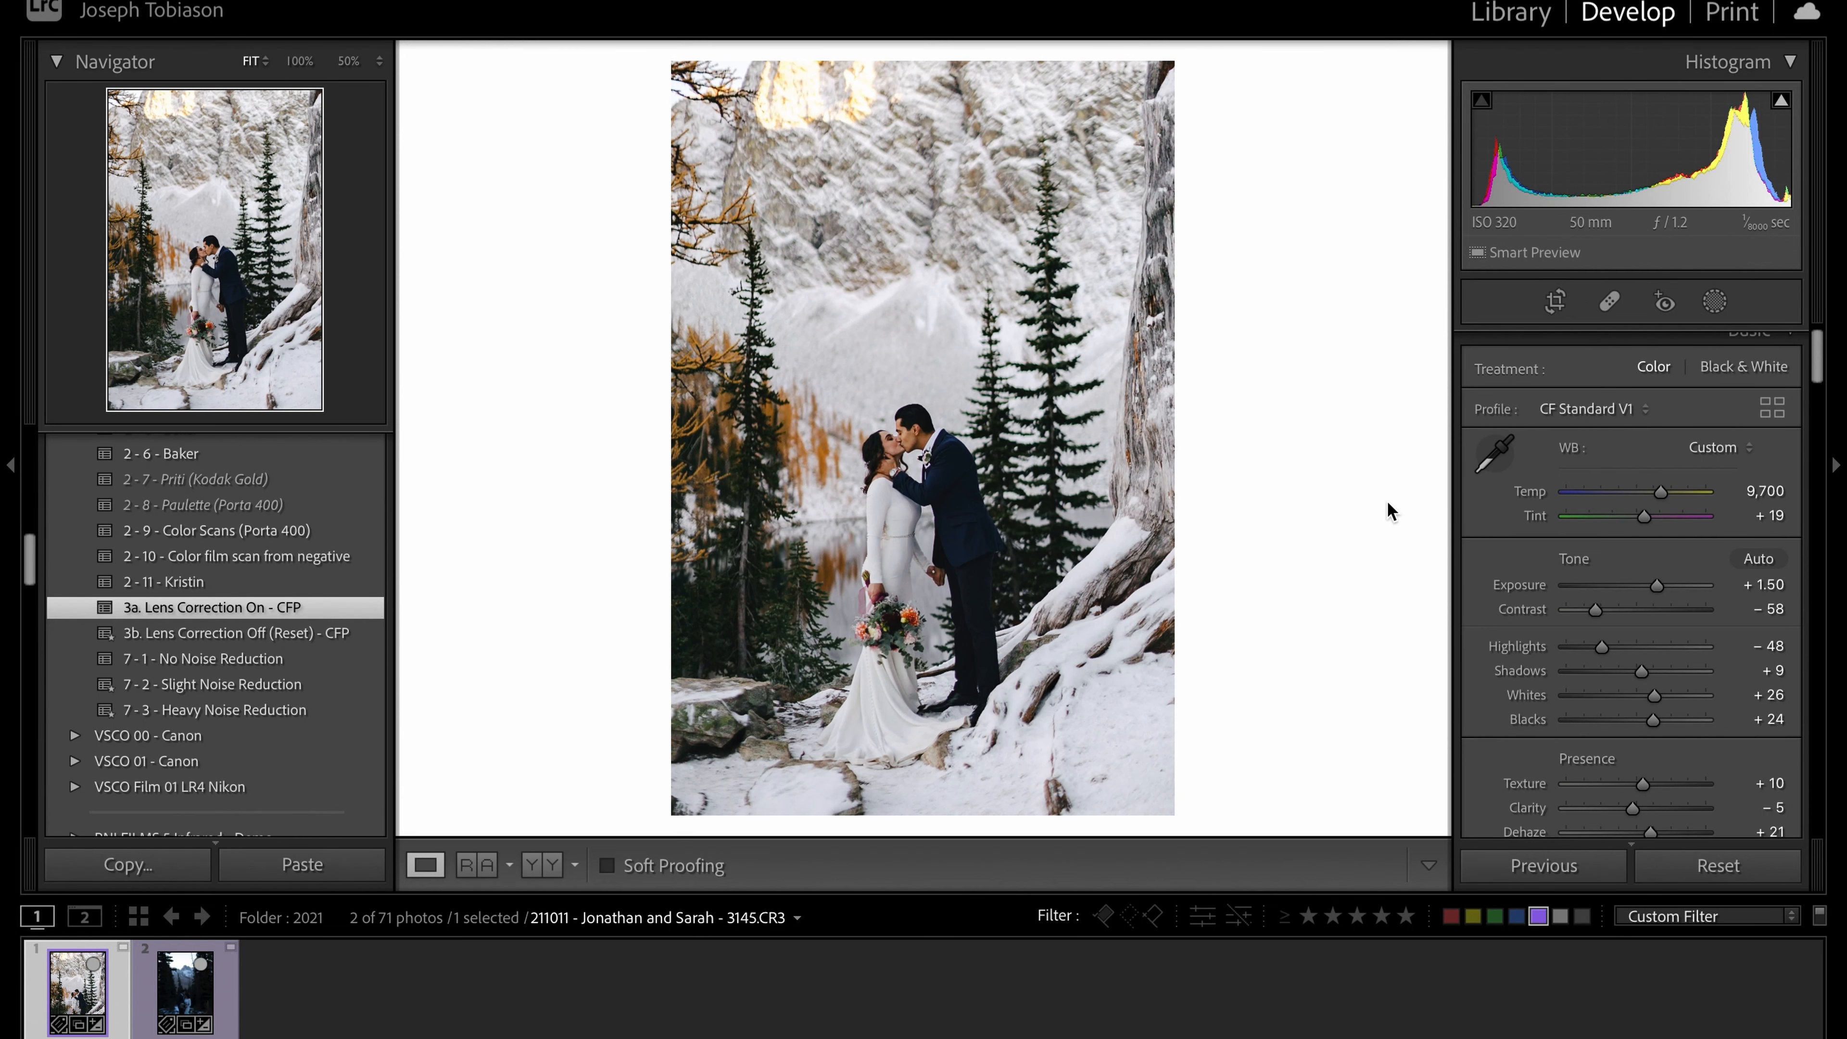
Step: Back in Lightroom, lower the snowy couple photo's Contrast to -98
{"action": "key", "text": "minus"}
{"action": "key", "text": "minus"}
{"action": "key", "text": "minus"}
{"action": "key", "text": "minus"}
{"action": "key", "text": "minus"}
{"action": "key", "text": "minus"}
{"action": "key", "text": "minus"}
{"action": "key", "text": "minus"}
{"action": "key", "text": "minus"}
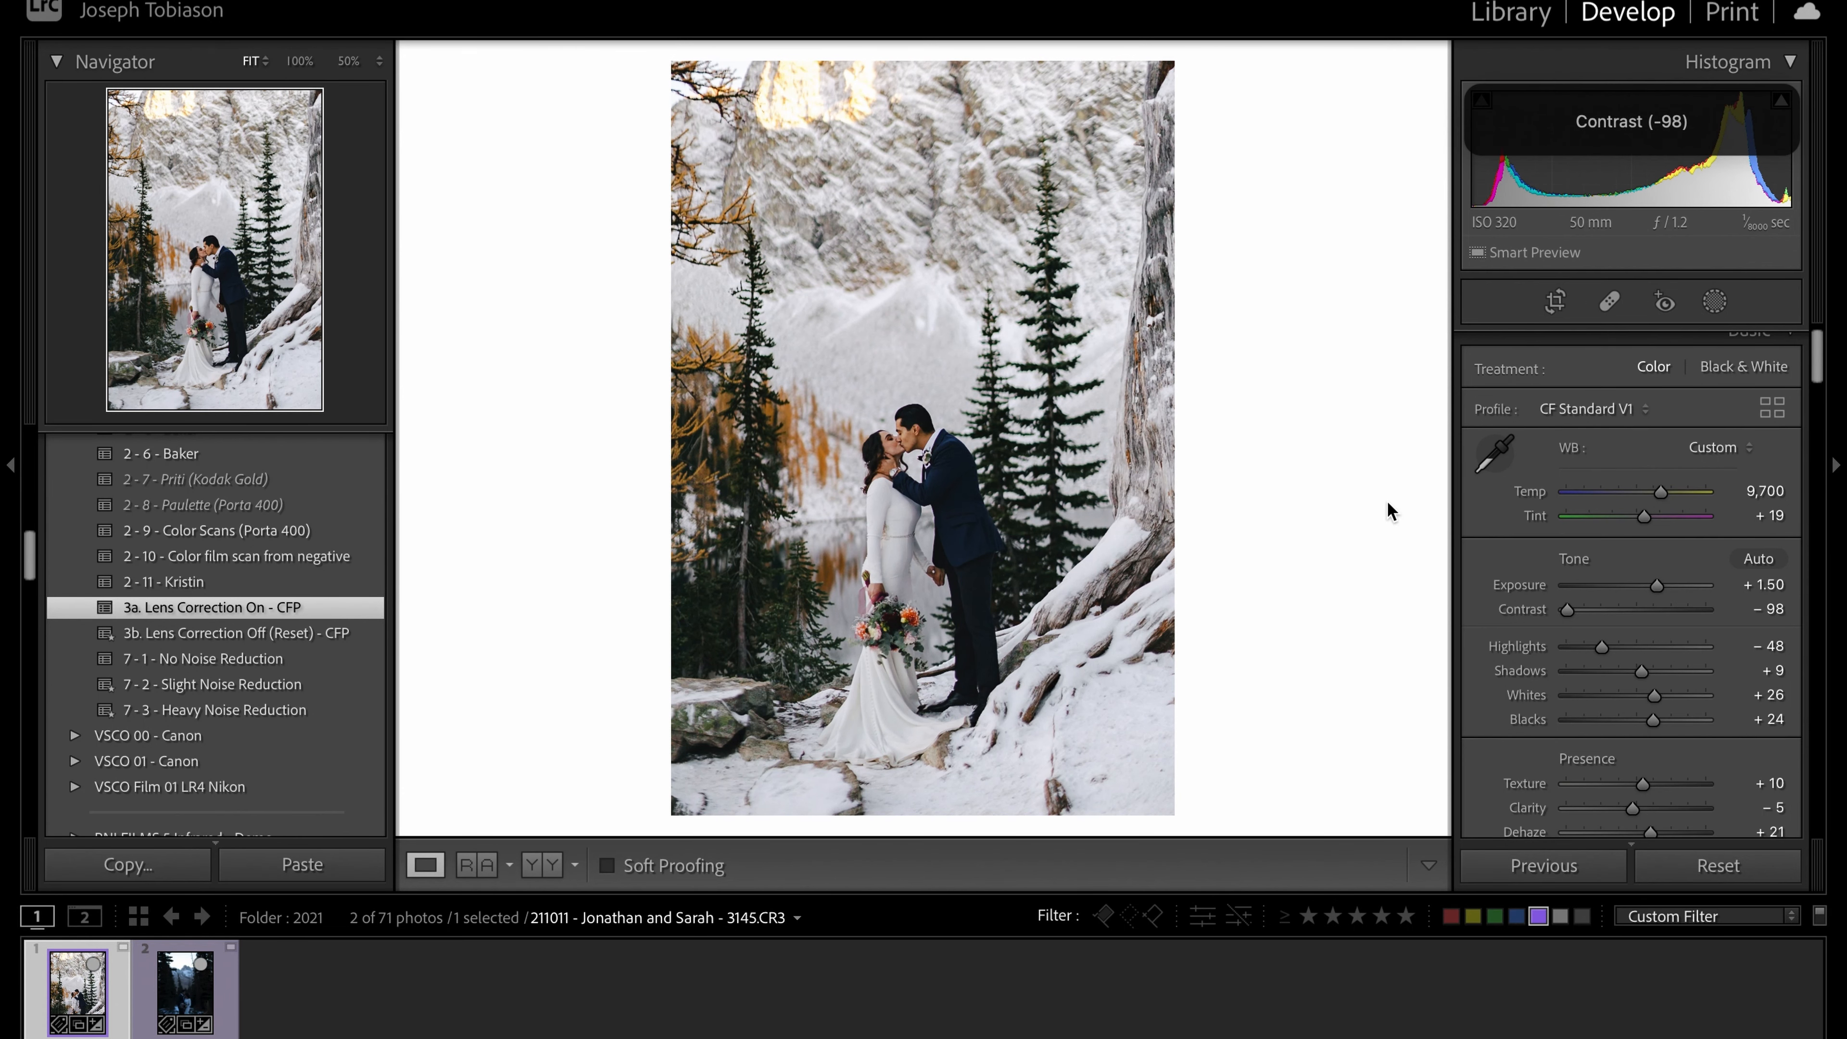
Step: Raise the snowy couple photo's Contrast back up in repeated increments
{"action": "key", "text": "equal"}
{"action": "key", "text": "equal"}
{"action": "key", "text": "equal"}
{"action": "key", "text": "equal"}
{"action": "key", "text": "equal"}
{"action": "key", "text": "equal"}
{"action": "key", "text": "equal"}
{"action": "key", "text": "equal"}
{"action": "key", "text": "equal"}
{"action": "key", "text": "equal"}
{"action": "key", "text": "equal"}
{"action": "key", "text": "equal"}
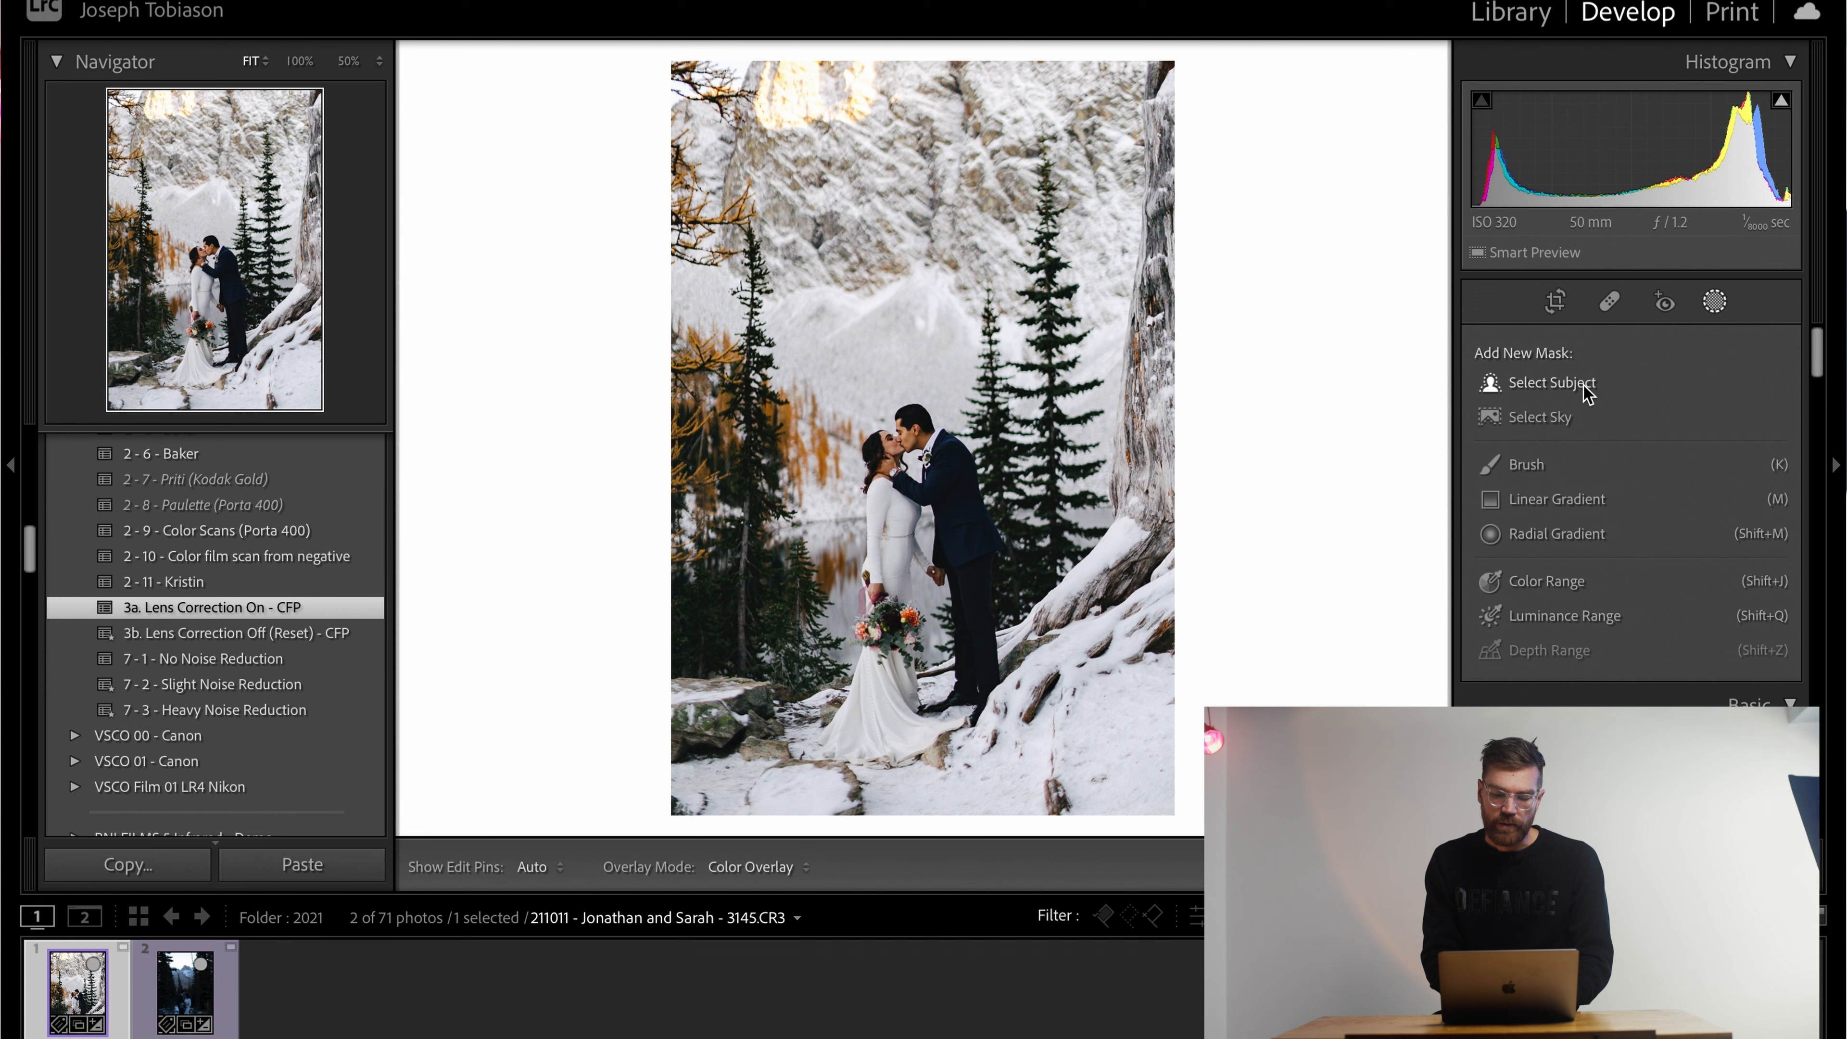
Step: Mask the couple with Select Subject and set the photo's overall Exposure to 1.40
{"action": "left_click", "coordinate": [1588, 392]}
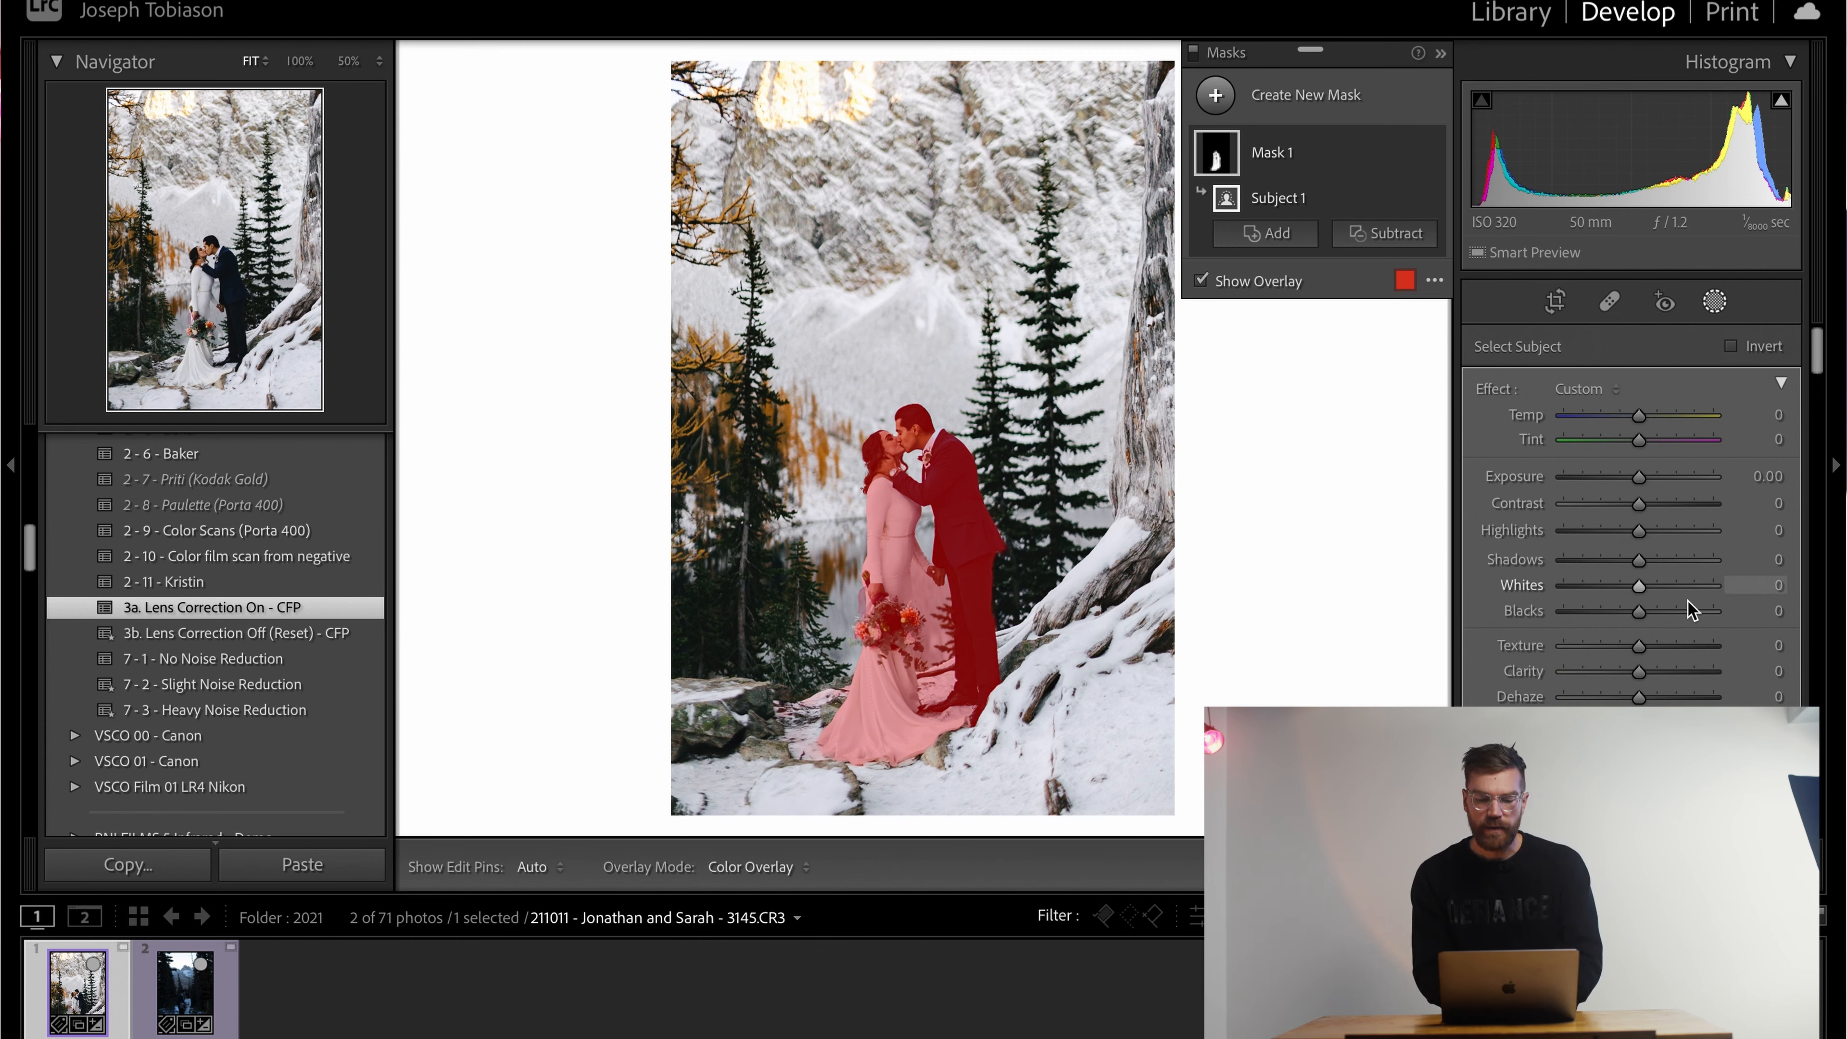
{"action": "key", "text": "minus"}
{"action": "key", "text": "minus"}
{"action": "key", "text": "minus"}
{"action": "key", "text": "minus"}
{"action": "key", "text": "minus"}
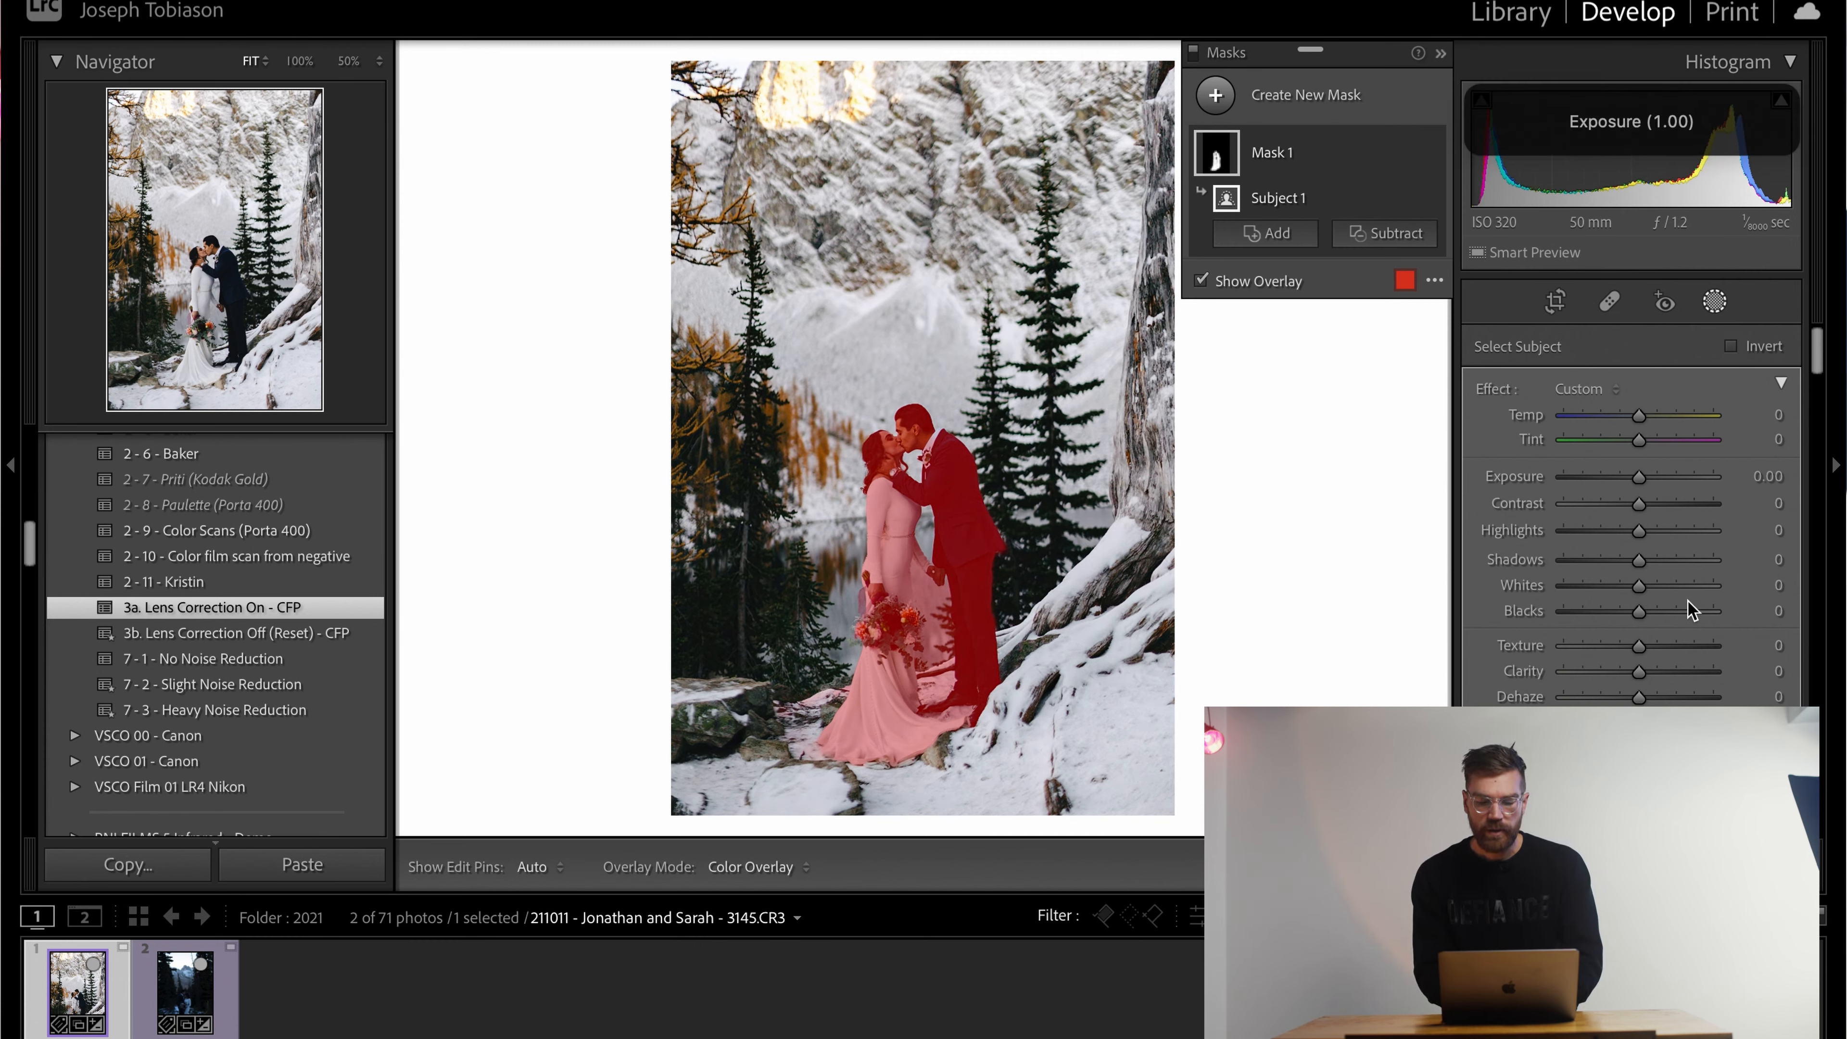
{"action": "key", "text": "equal"}
{"action": "key", "text": "equal"}
{"action": "key", "text": "equal"}
{"action": "key", "text": "equal"}
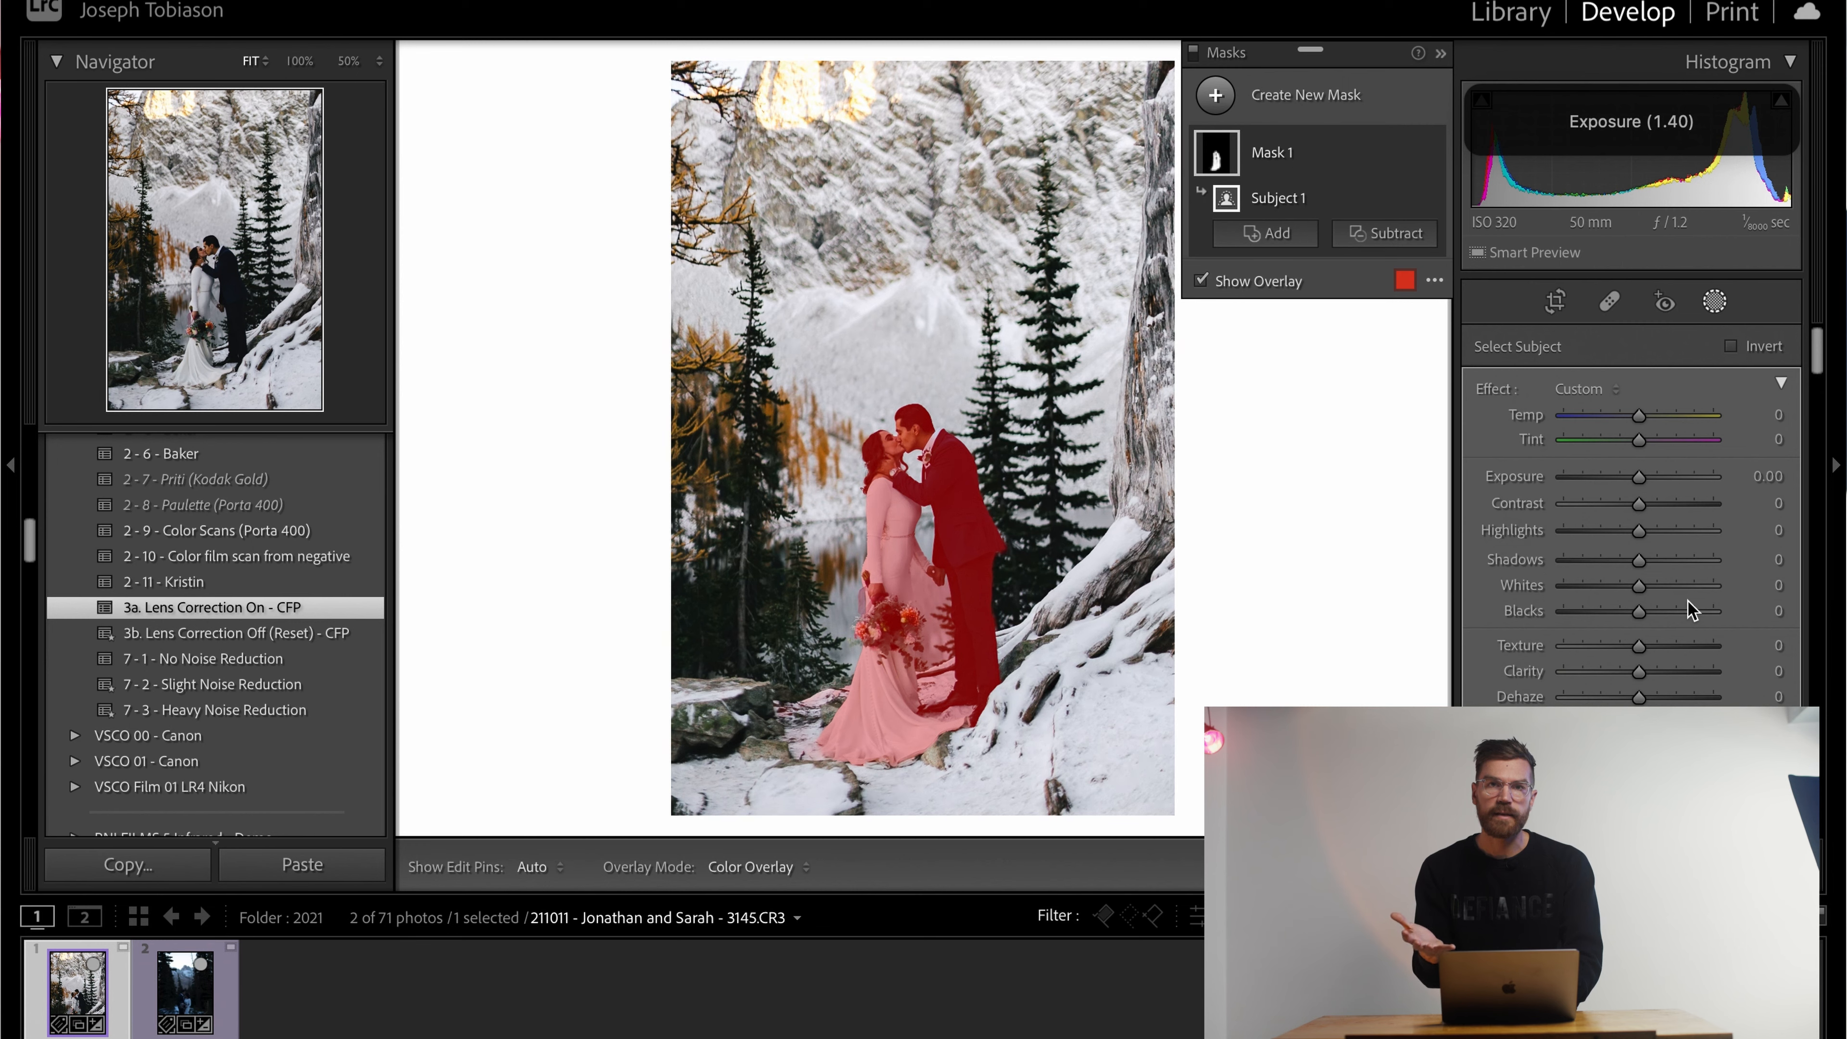
Step: Lower the photo's overall Exposure below 1.10 and hide the subject mask's overlay
{"action": "key", "text": "minus"}
{"action": "key", "text": "minus"}
{"action": "key", "text": "minus"}
{"action": "key", "text": "minus"}
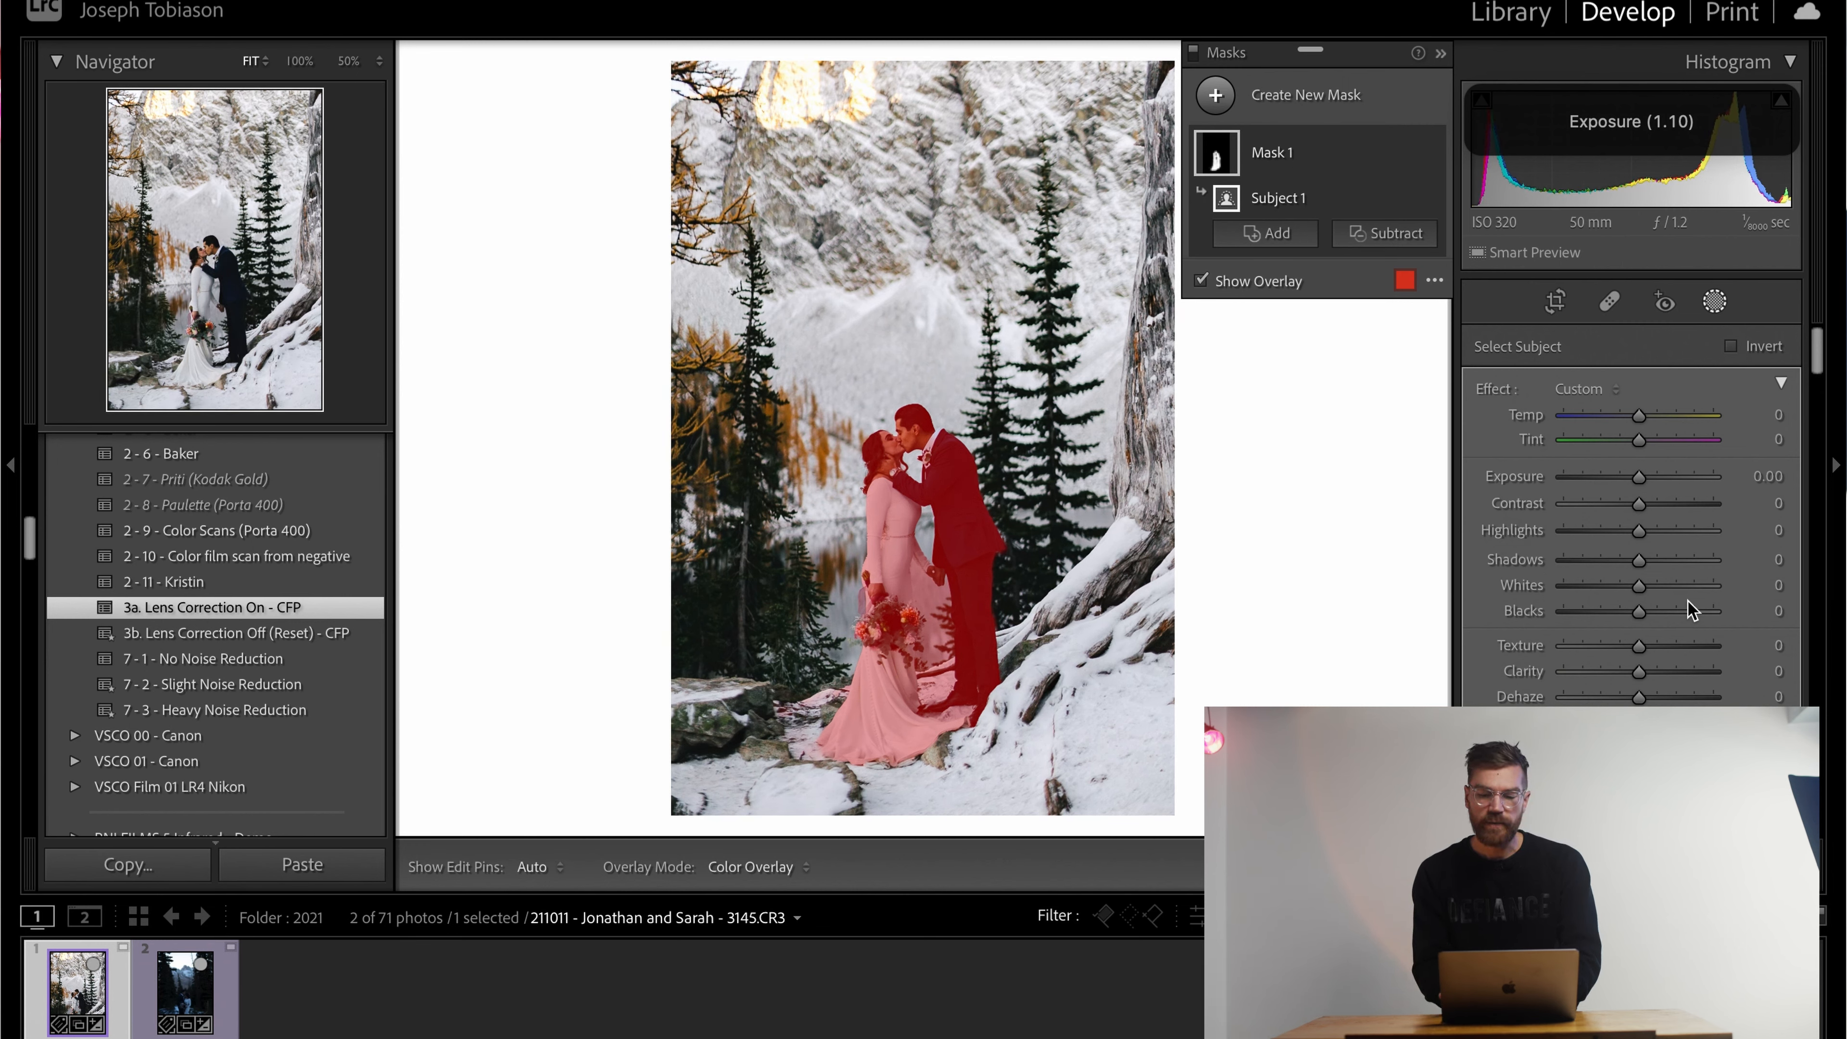
{"action": "key", "text": "minus"}
{"action": "key", "text": "minus"}
{"action": "left_click", "coordinate": [1268, 283]}
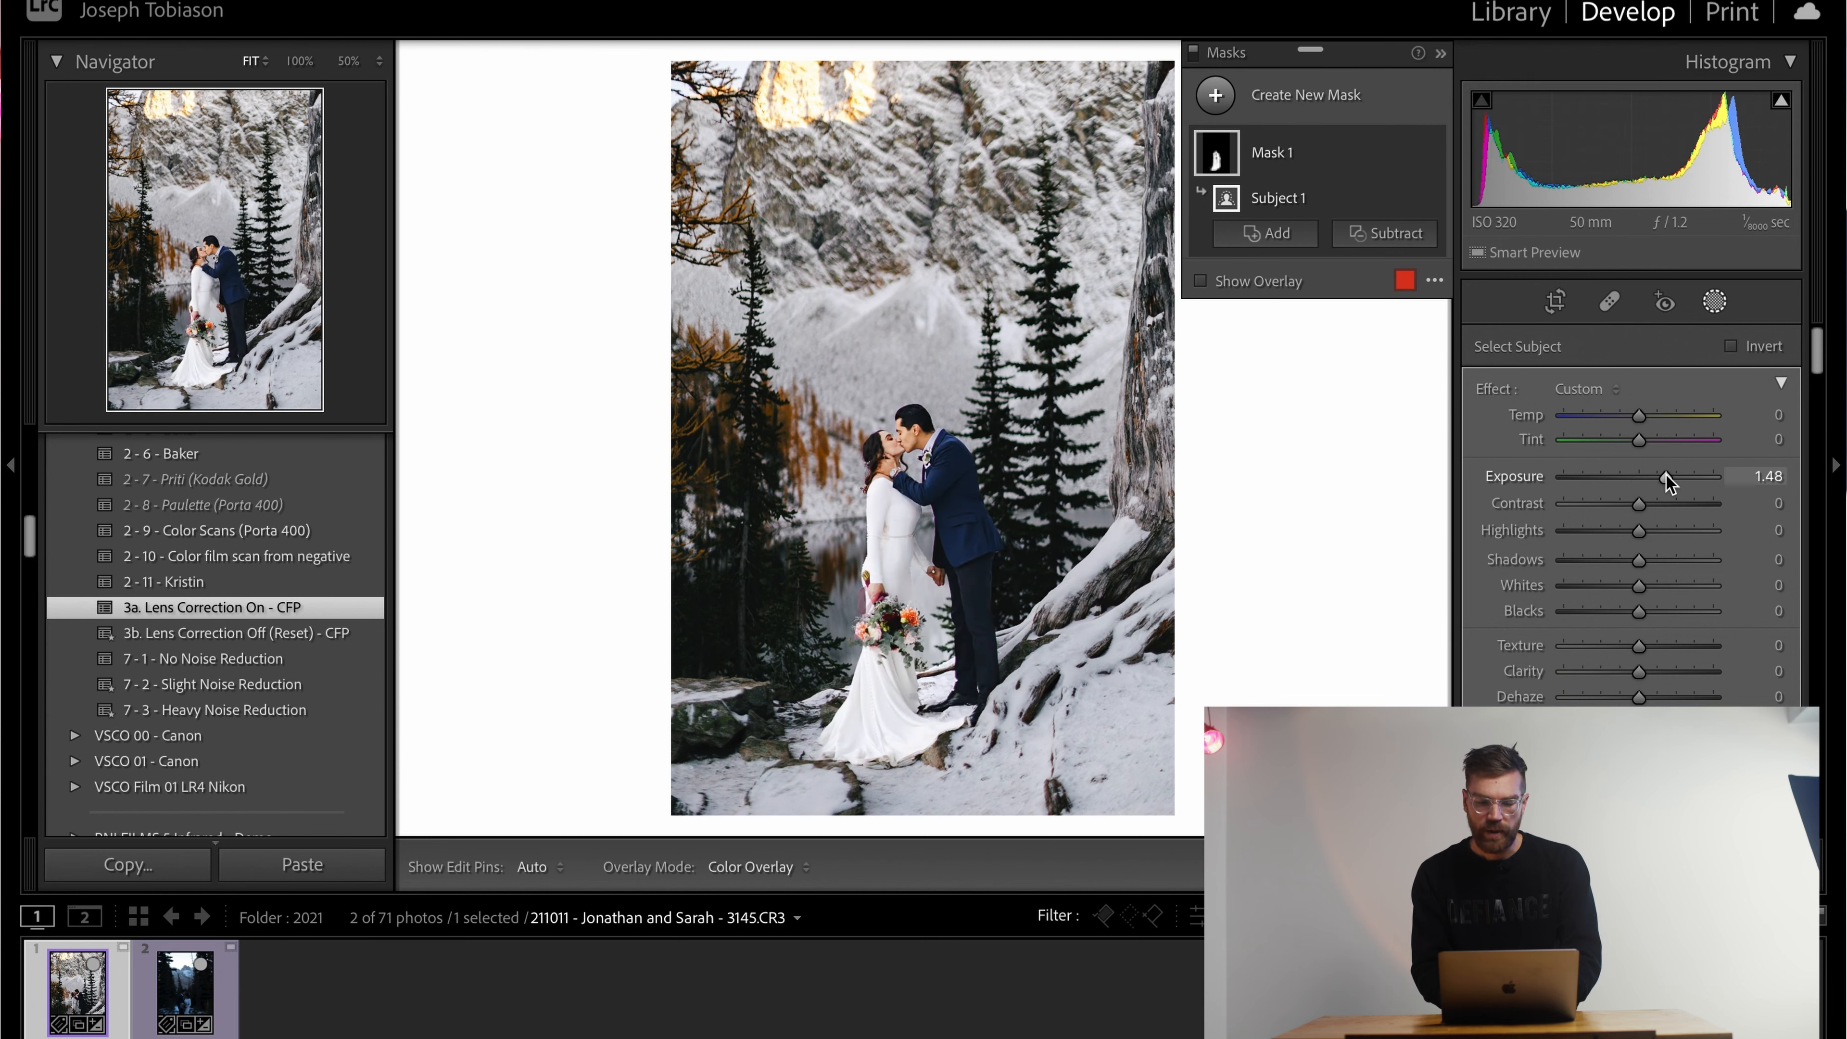
Step: Raise the couple mask's Exposure to 4.00 while lowering the photo's overall Exposure to -0.90
{"action": "mouse_move", "coordinate": [1658, 476]}
{"action": "left_mouse_down"}
{"action": "mouse_move", "coordinate": [1620, 478]}
{"action": "mouse_move", "coordinate": [1691, 477]}
{"action": "mouse_move", "coordinate": [1597, 480]}
{"action": "mouse_move", "coordinate": [1733, 484]}
{"action": "mouse_move", "coordinate": [1662, 481]}
{"action": "left_mouse_up"}
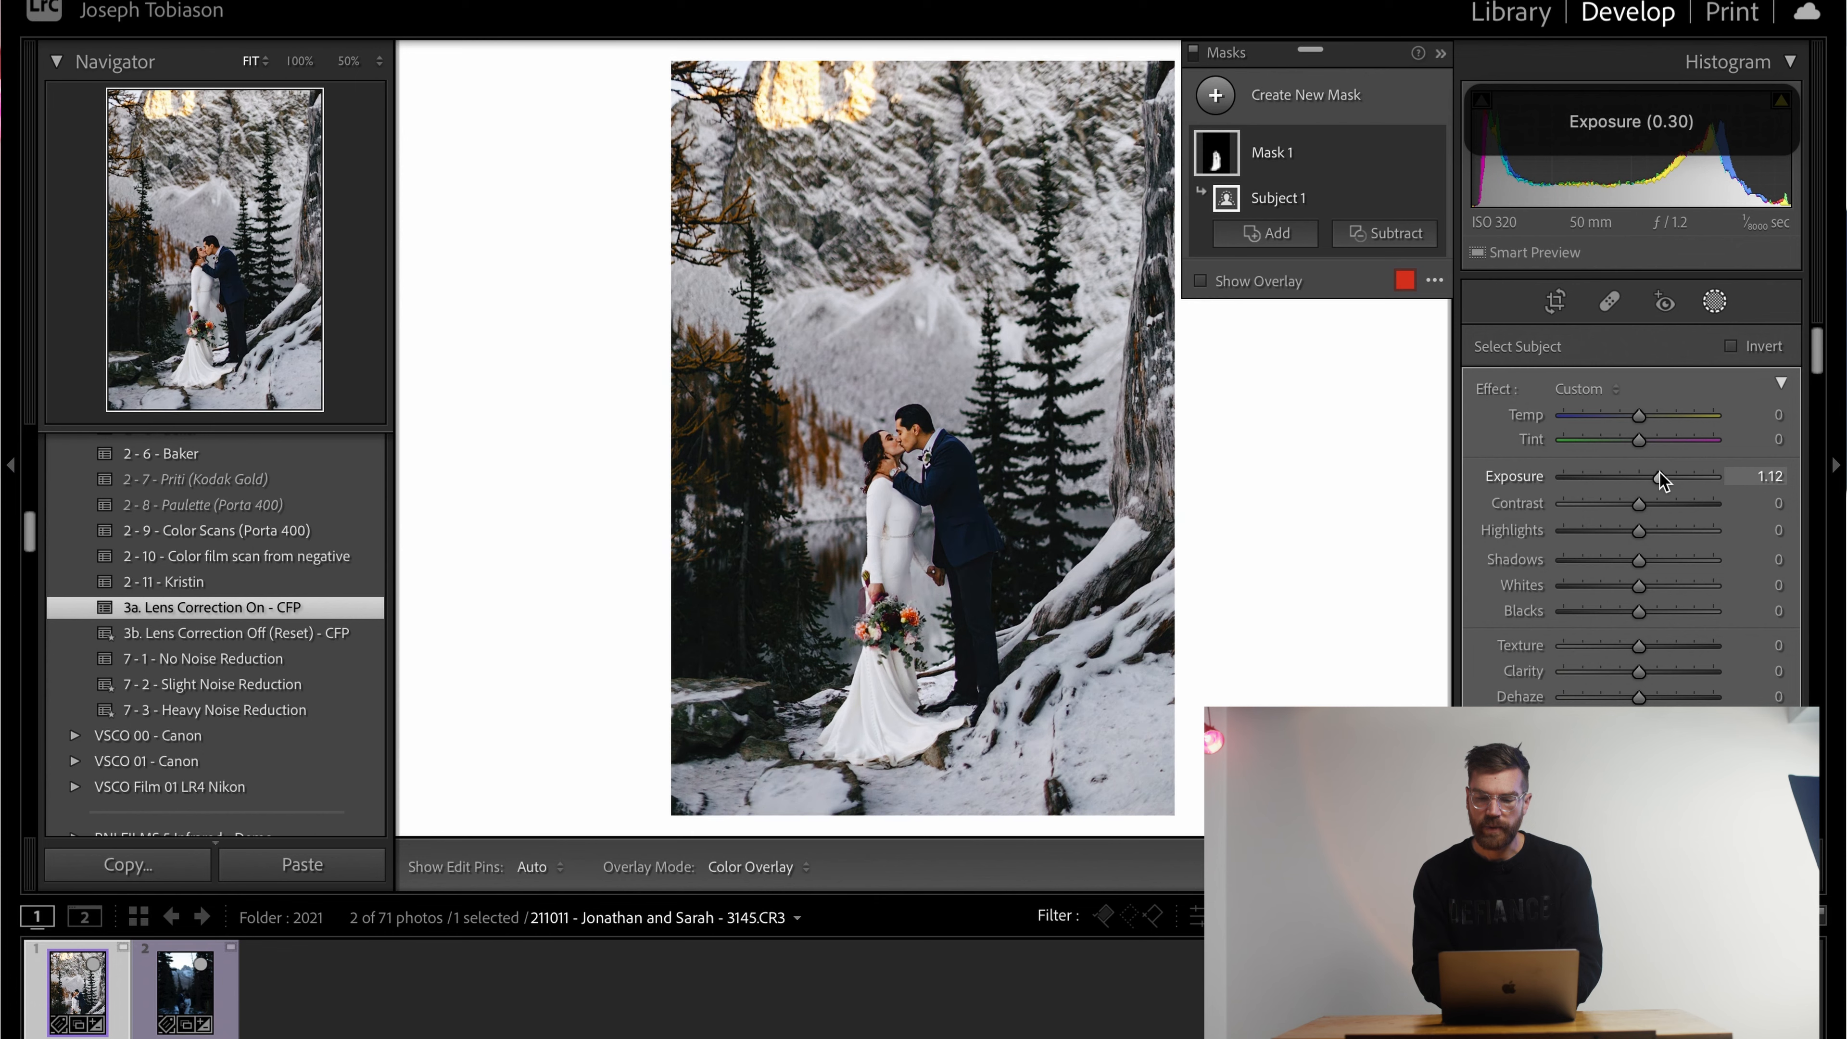
{"action": "left_click_drag", "start_coordinate": [1661, 471], "coordinate": [1687, 476]}
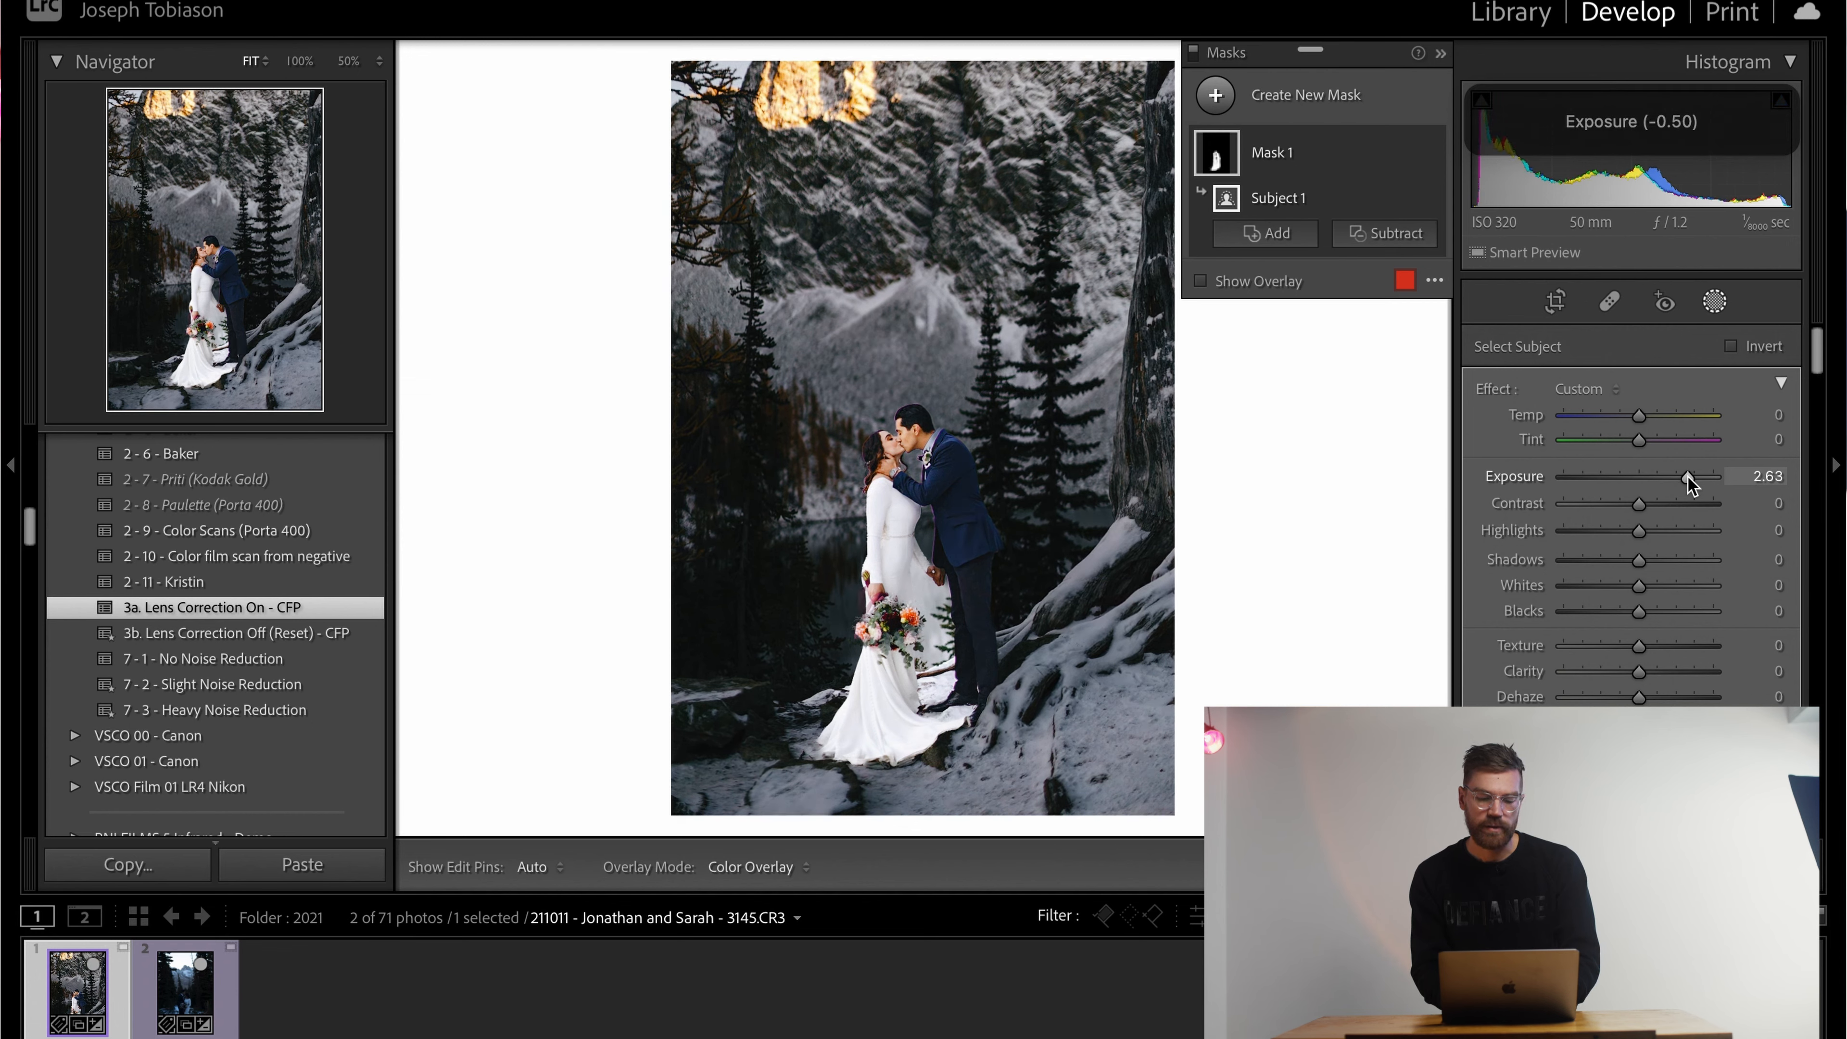
{"action": "key", "text": "minus"}
{"action": "key", "text": "minus"}
{"action": "key", "text": "minus"}
{"action": "key", "text": "minus"}
{"action": "key", "text": "minus"}
{"action": "key", "text": "minus"}
{"action": "key", "text": "minus"}
{"action": "left_click_drag", "start_coordinate": [1688, 476], "coordinate": [1767, 479]}
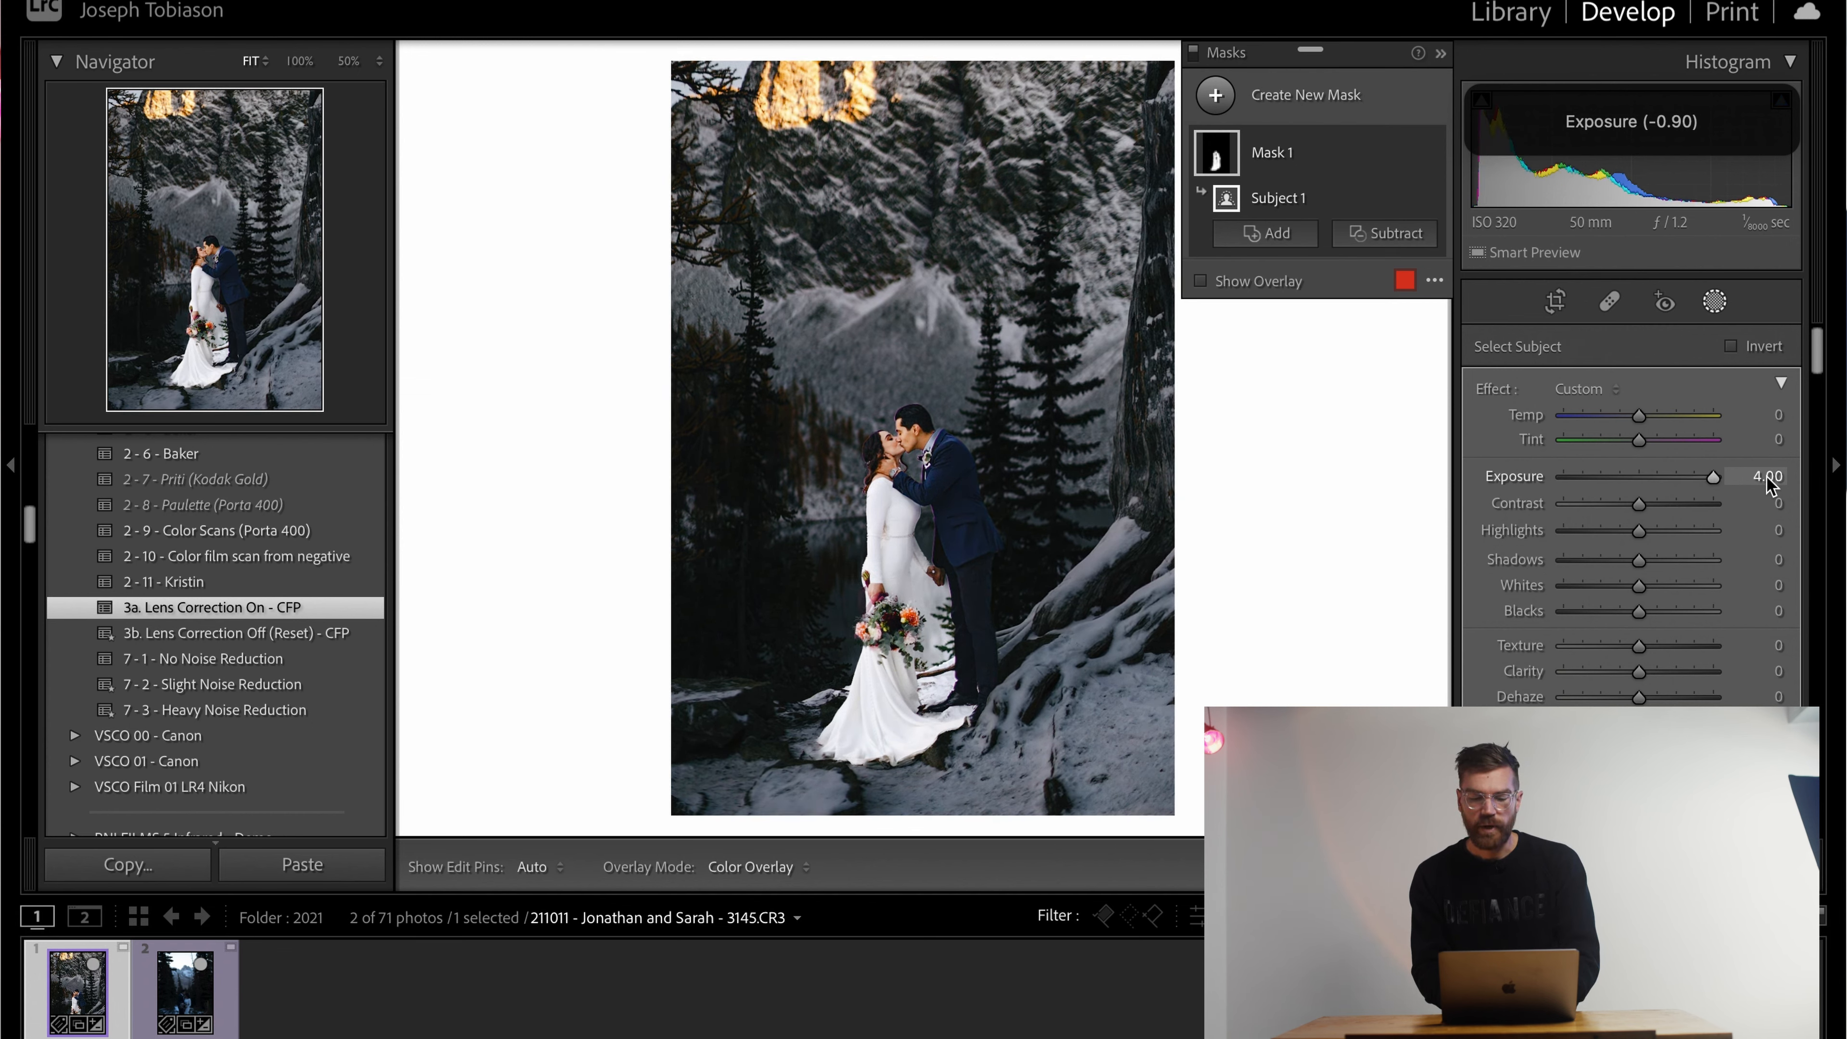
Step: Darken the scene around the masked couple further by lowering the overall Exposure to -1.30
{"action": "key", "text": "minus"}
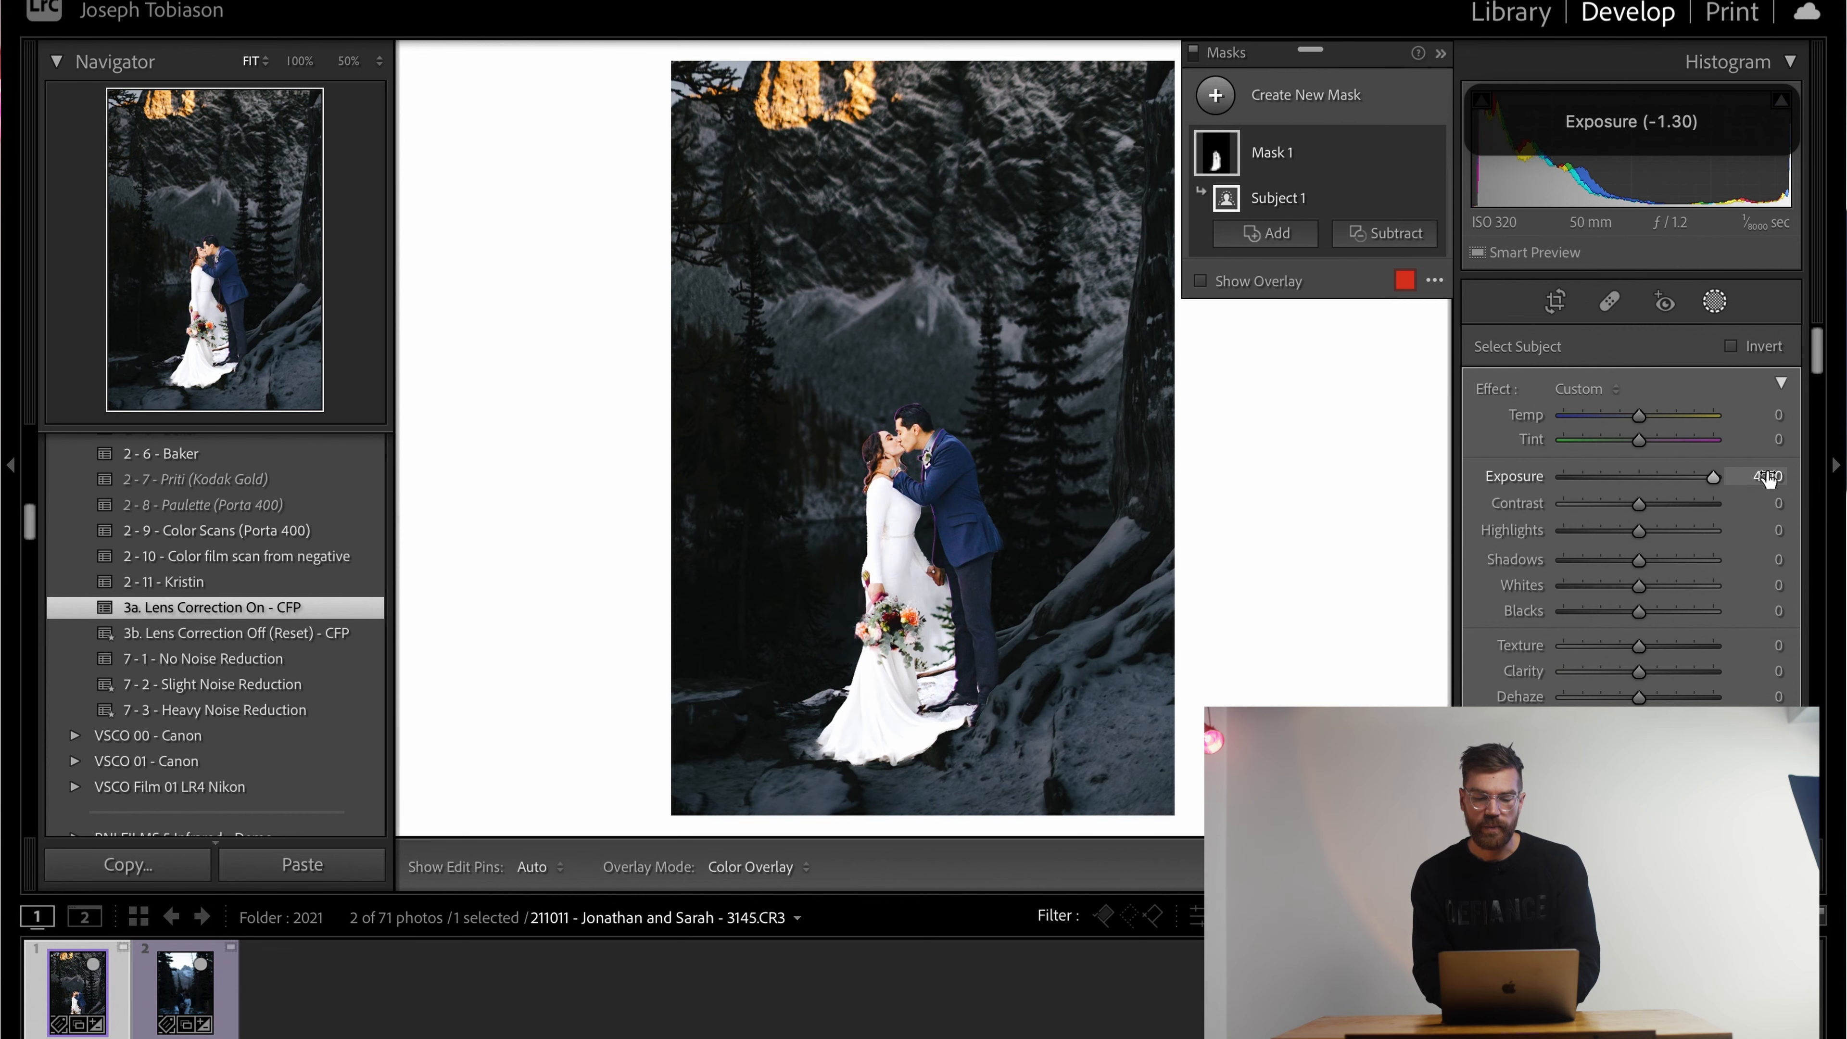
{"action": "key", "text": "minus"}
{"action": "key", "text": "minus"}
{"action": "key", "text": "minus"}
{"action": "key", "text": "minus"}
{"action": "key", "text": "minus"}
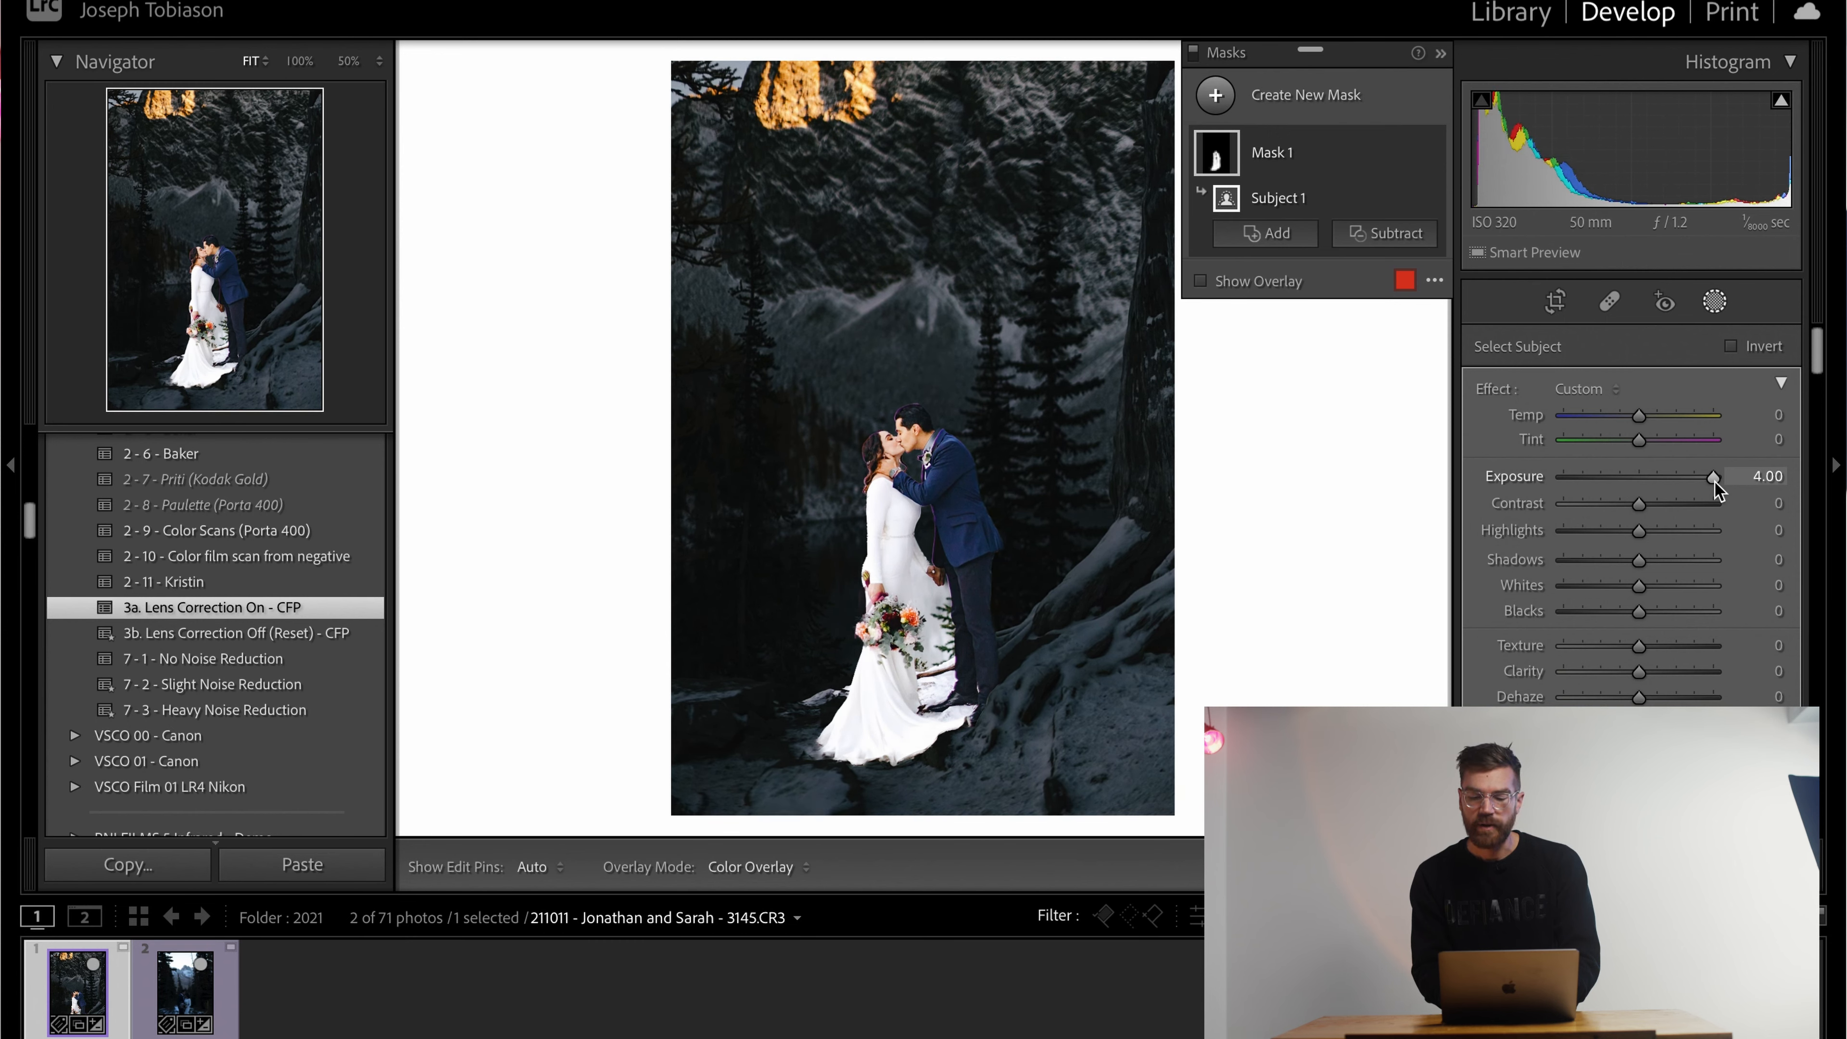
Step: Turn the couple into a silhouette by setting their mask's Exposure to -3.06, and raise the photo's overall Exposure to 1.80
{"action": "left_click_drag", "start_coordinate": [1601, 477], "coordinate": [1582, 477]}
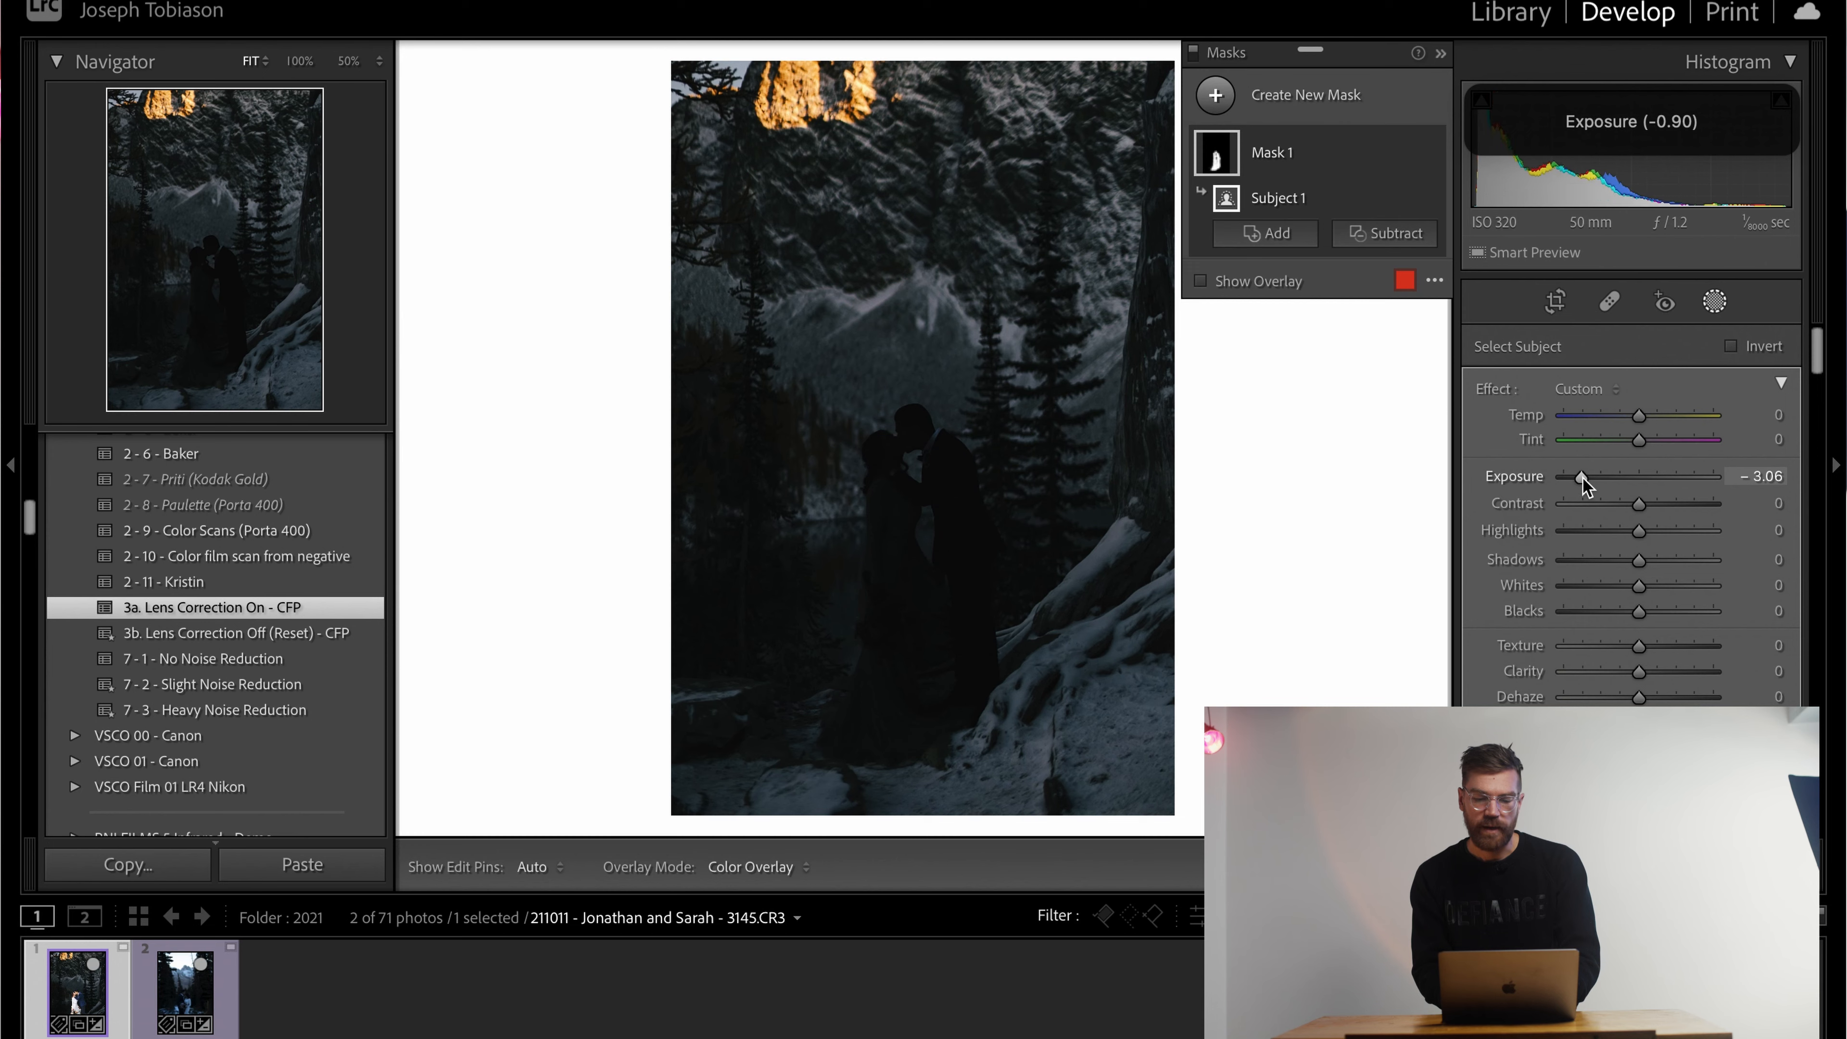
{"action": "key", "text": "equal"}
{"action": "key", "text": "equal"}
{"action": "key", "text": "equal"}
{"action": "key", "text": "equal"}
{"action": "key", "text": "equal"}
{"action": "key", "text": "equal"}
{"action": "key", "text": "equal"}
{"action": "key", "text": "equal"}
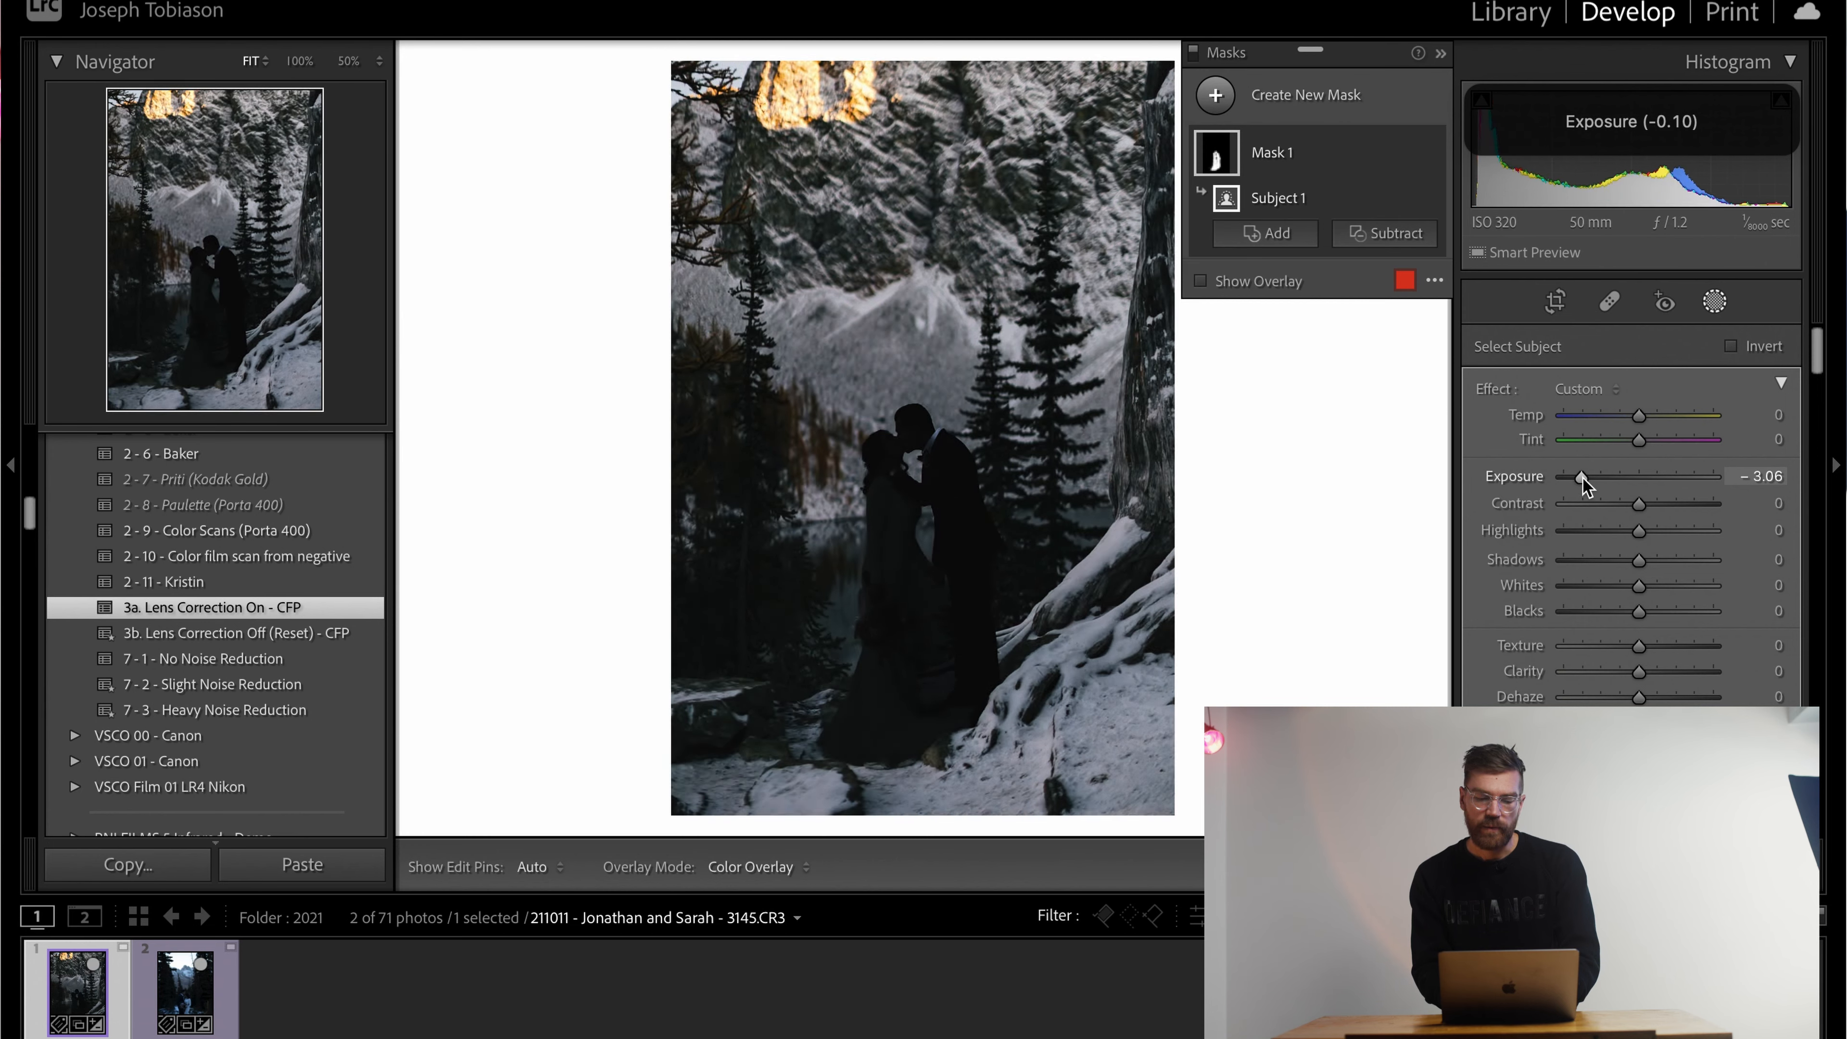
{"action": "key", "text": "equal"}
{"action": "key", "text": "equal"}
{"action": "key", "text": "equal"}
{"action": "key", "text": "equal"}
{"action": "key", "text": "equal"}
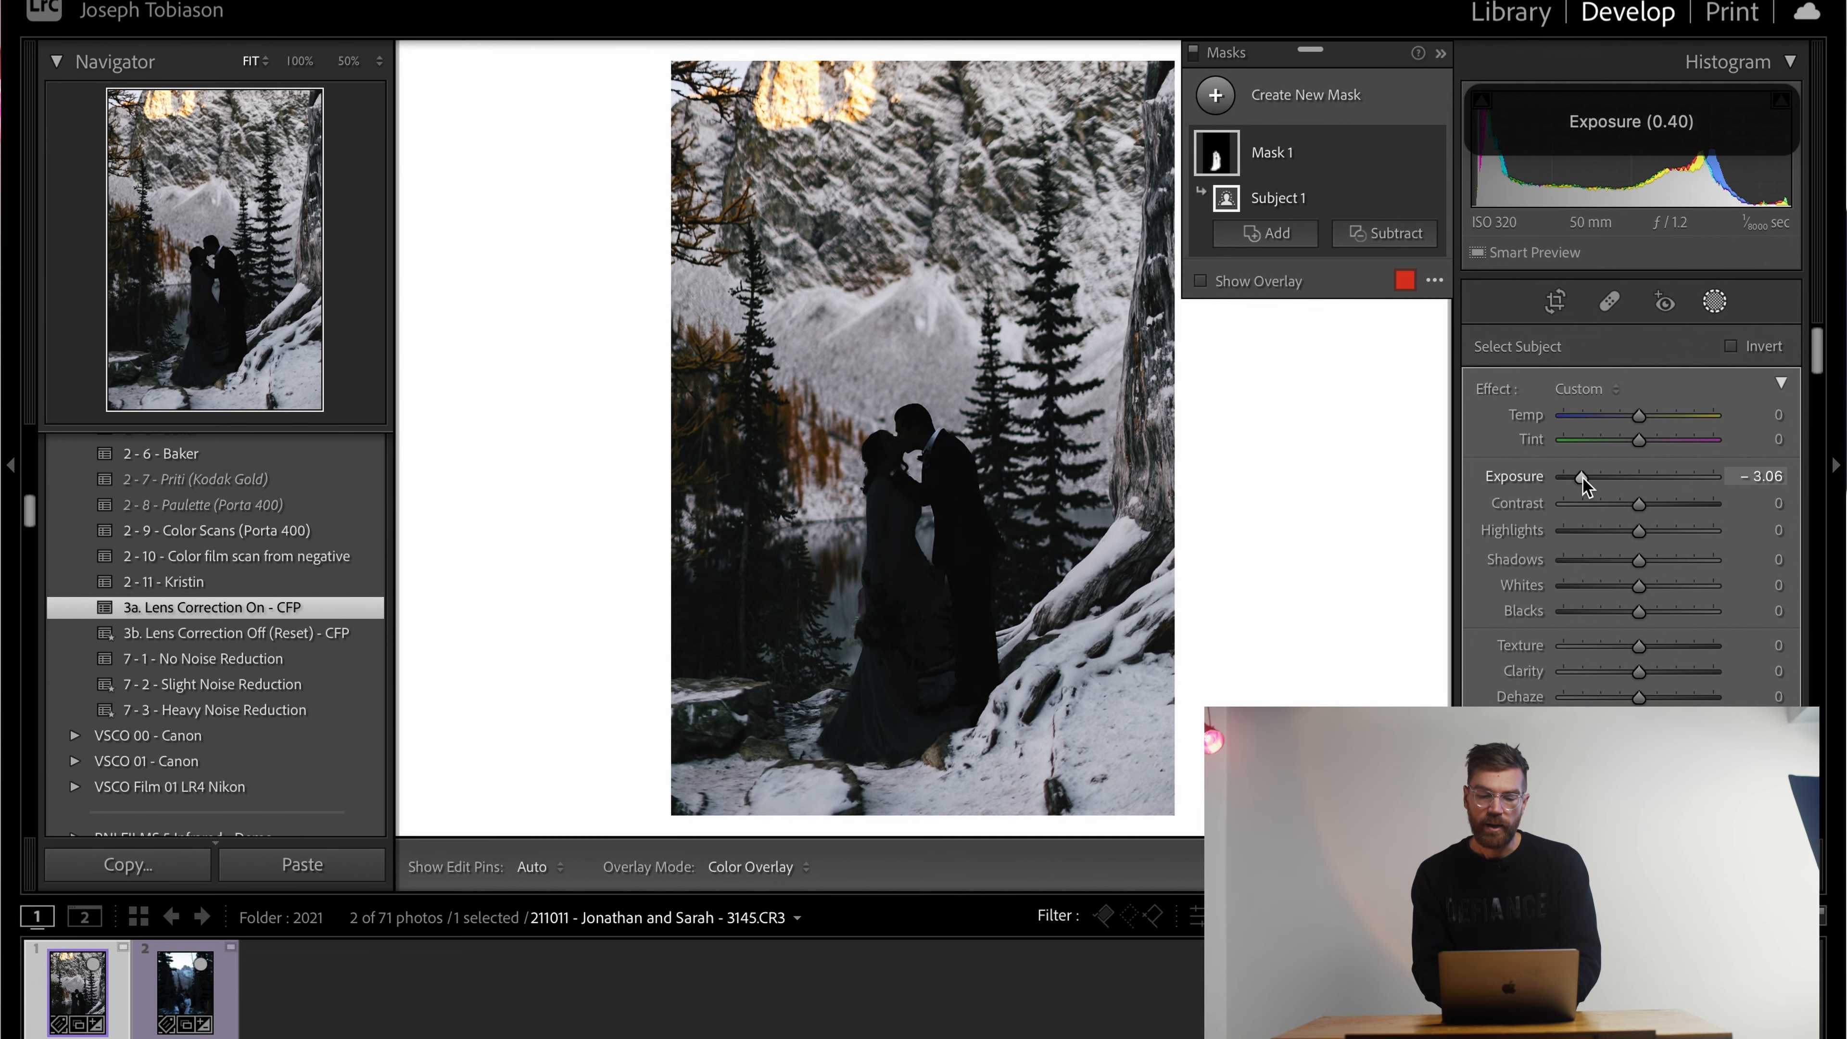
{"action": "key", "text": "equal"}
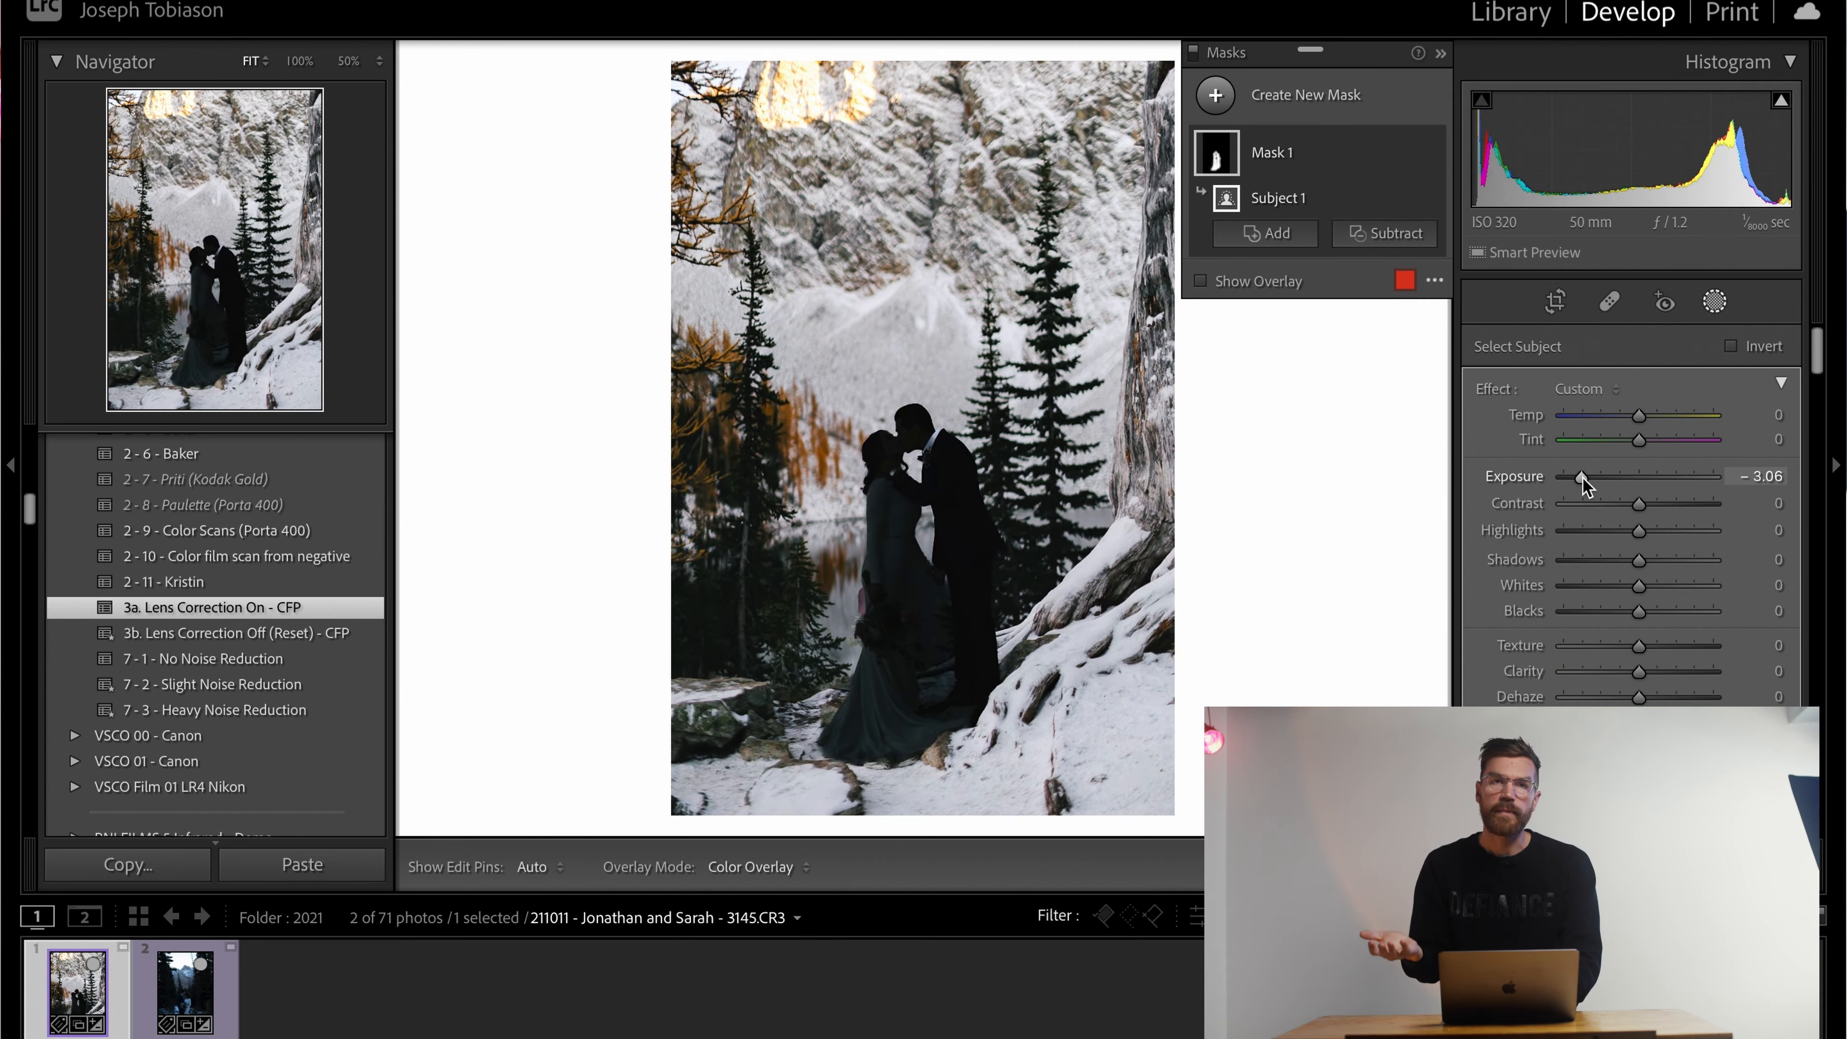
{"action": "key", "text": "equal"}
{"action": "key", "text": "equal"}
{"action": "key", "text": "equal"}
{"action": "key", "text": "equal"}
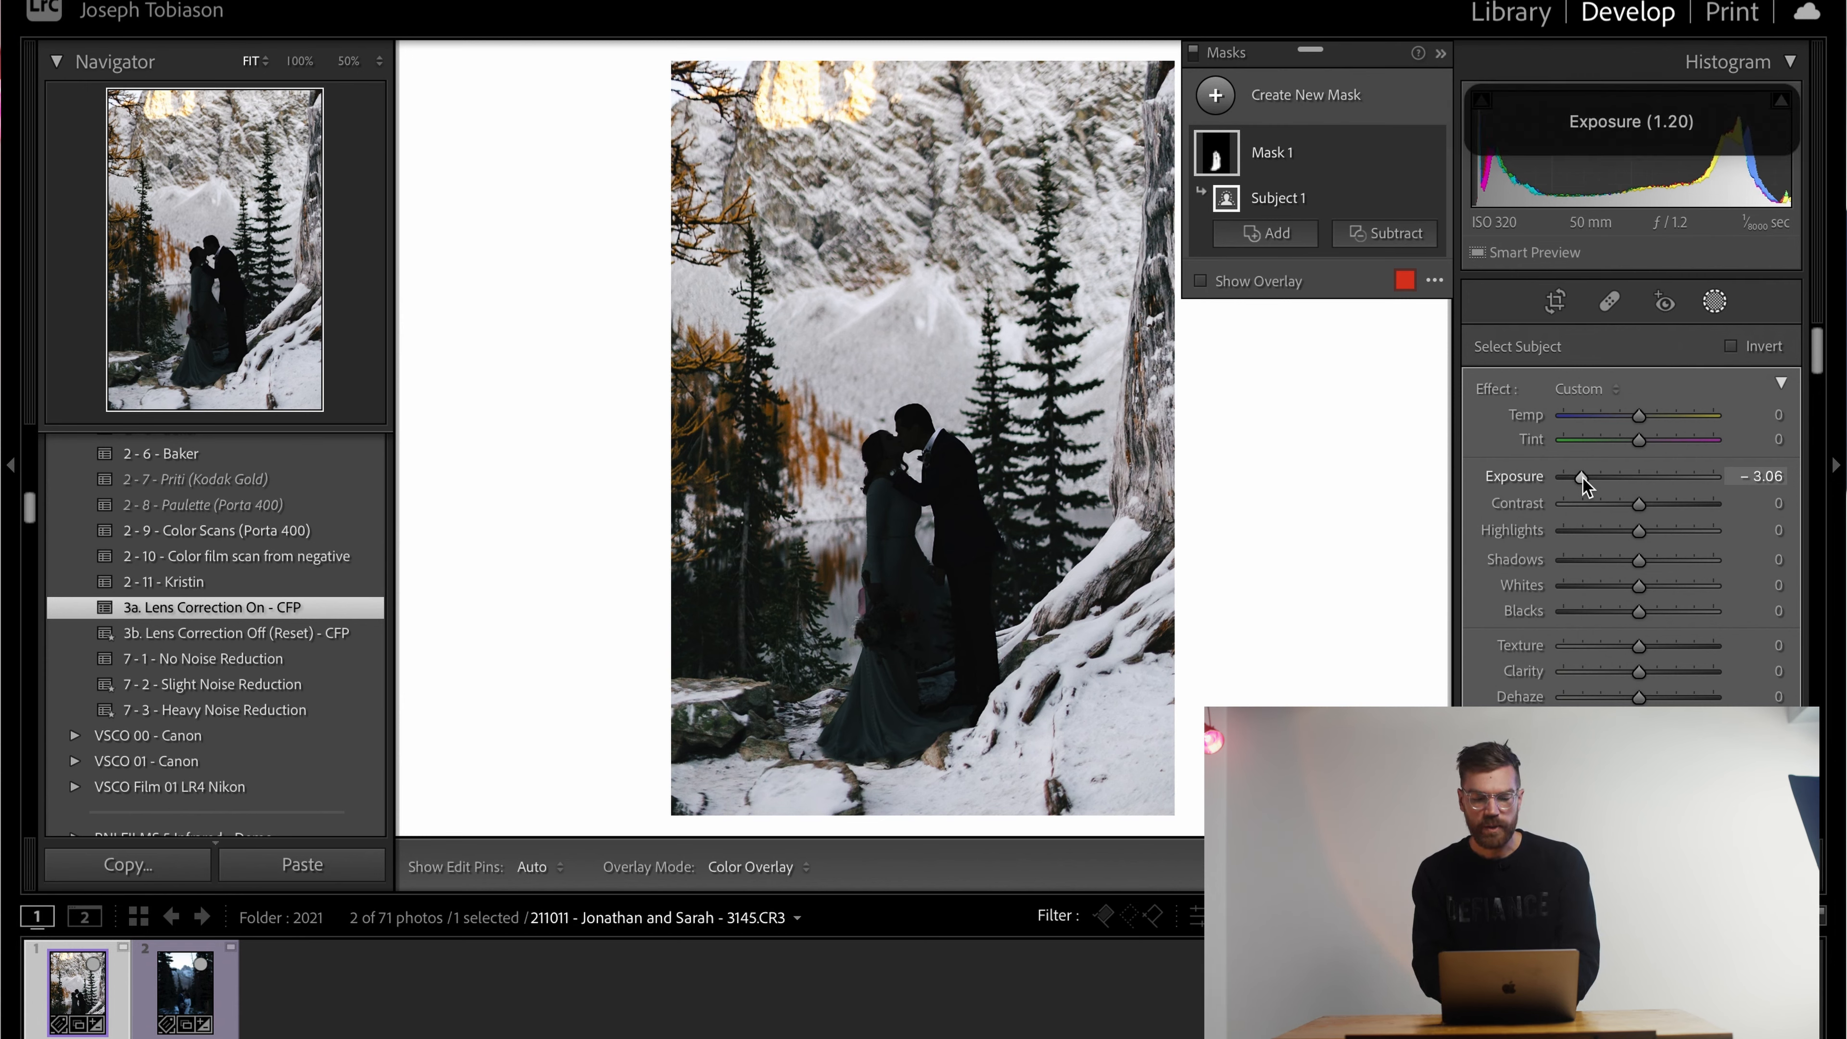
{"action": "key", "text": "equal"}
{"action": "key", "text": "equal"}
{"action": "key", "text": "equal"}
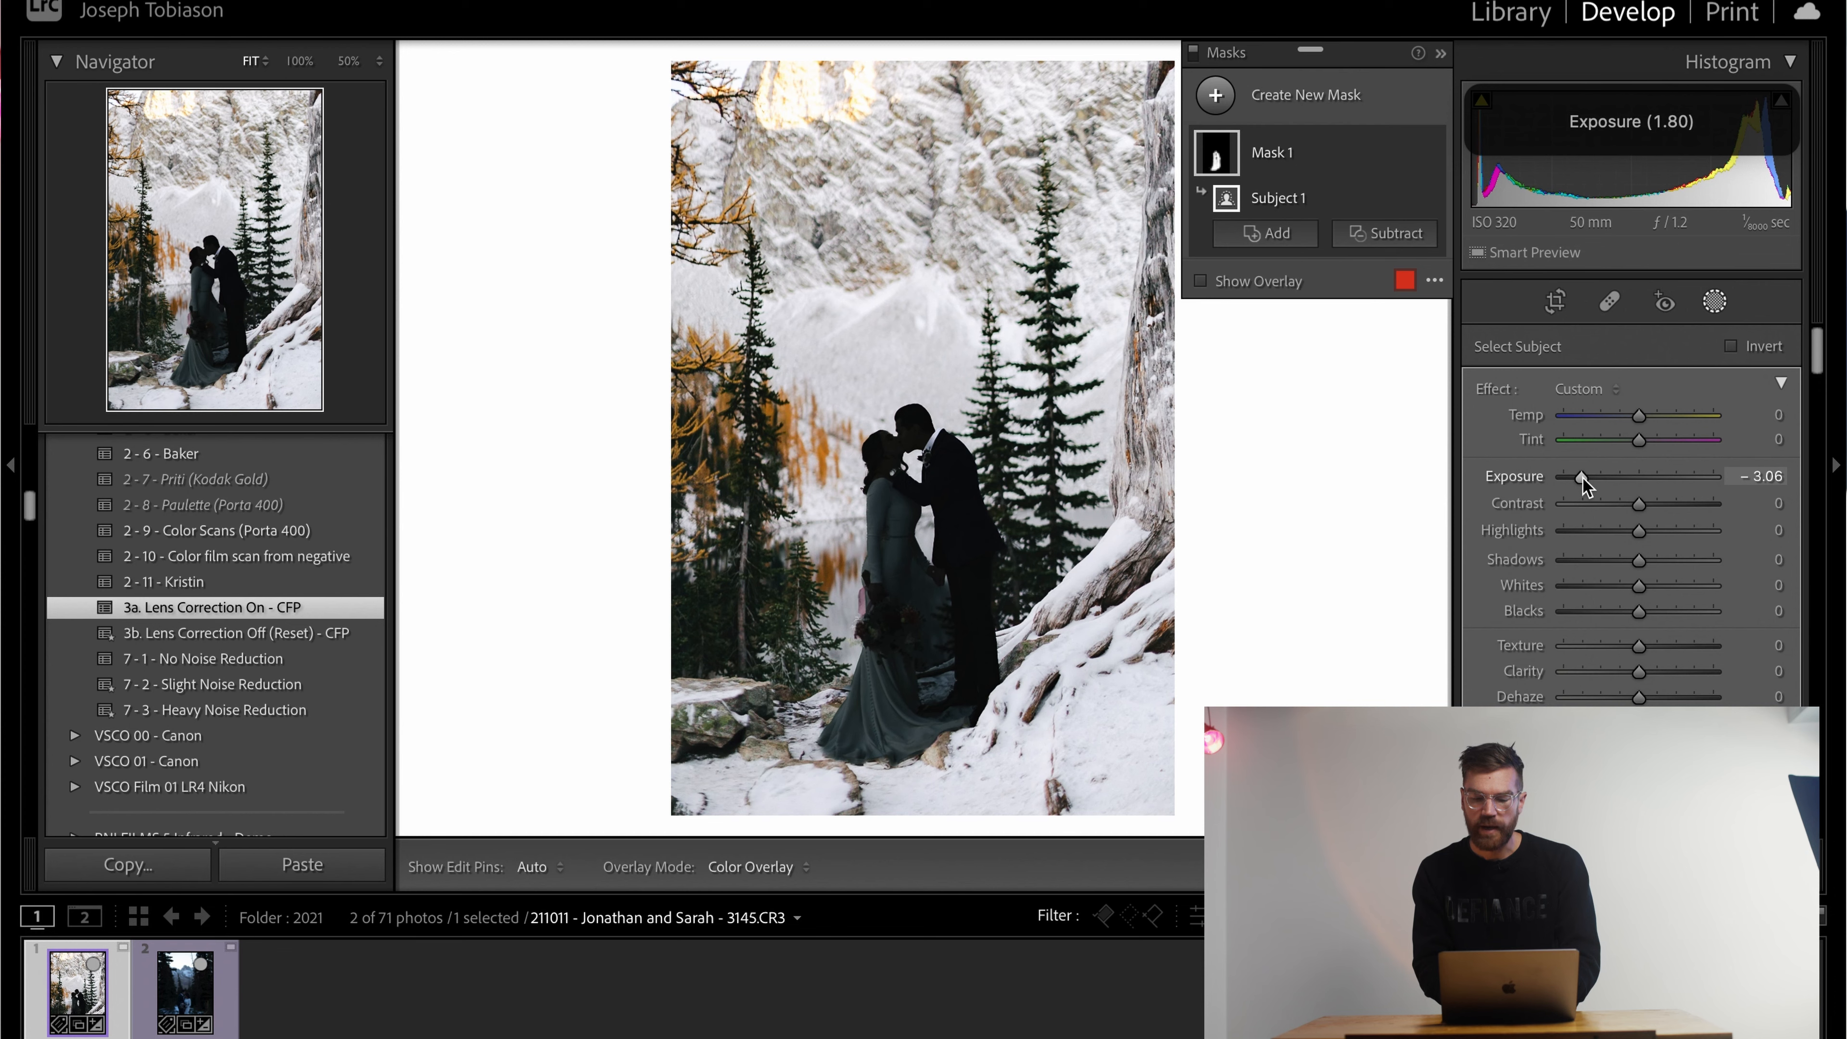
Step: Brighten the silhouetted couple by raising their mask's Exposure, and set the mask's Highlights to 13, Texture to 18, Saturation to -4 and Sharpness to 25
{"action": "left_click_drag", "start_coordinate": [1582, 476], "coordinate": [1653, 474]}
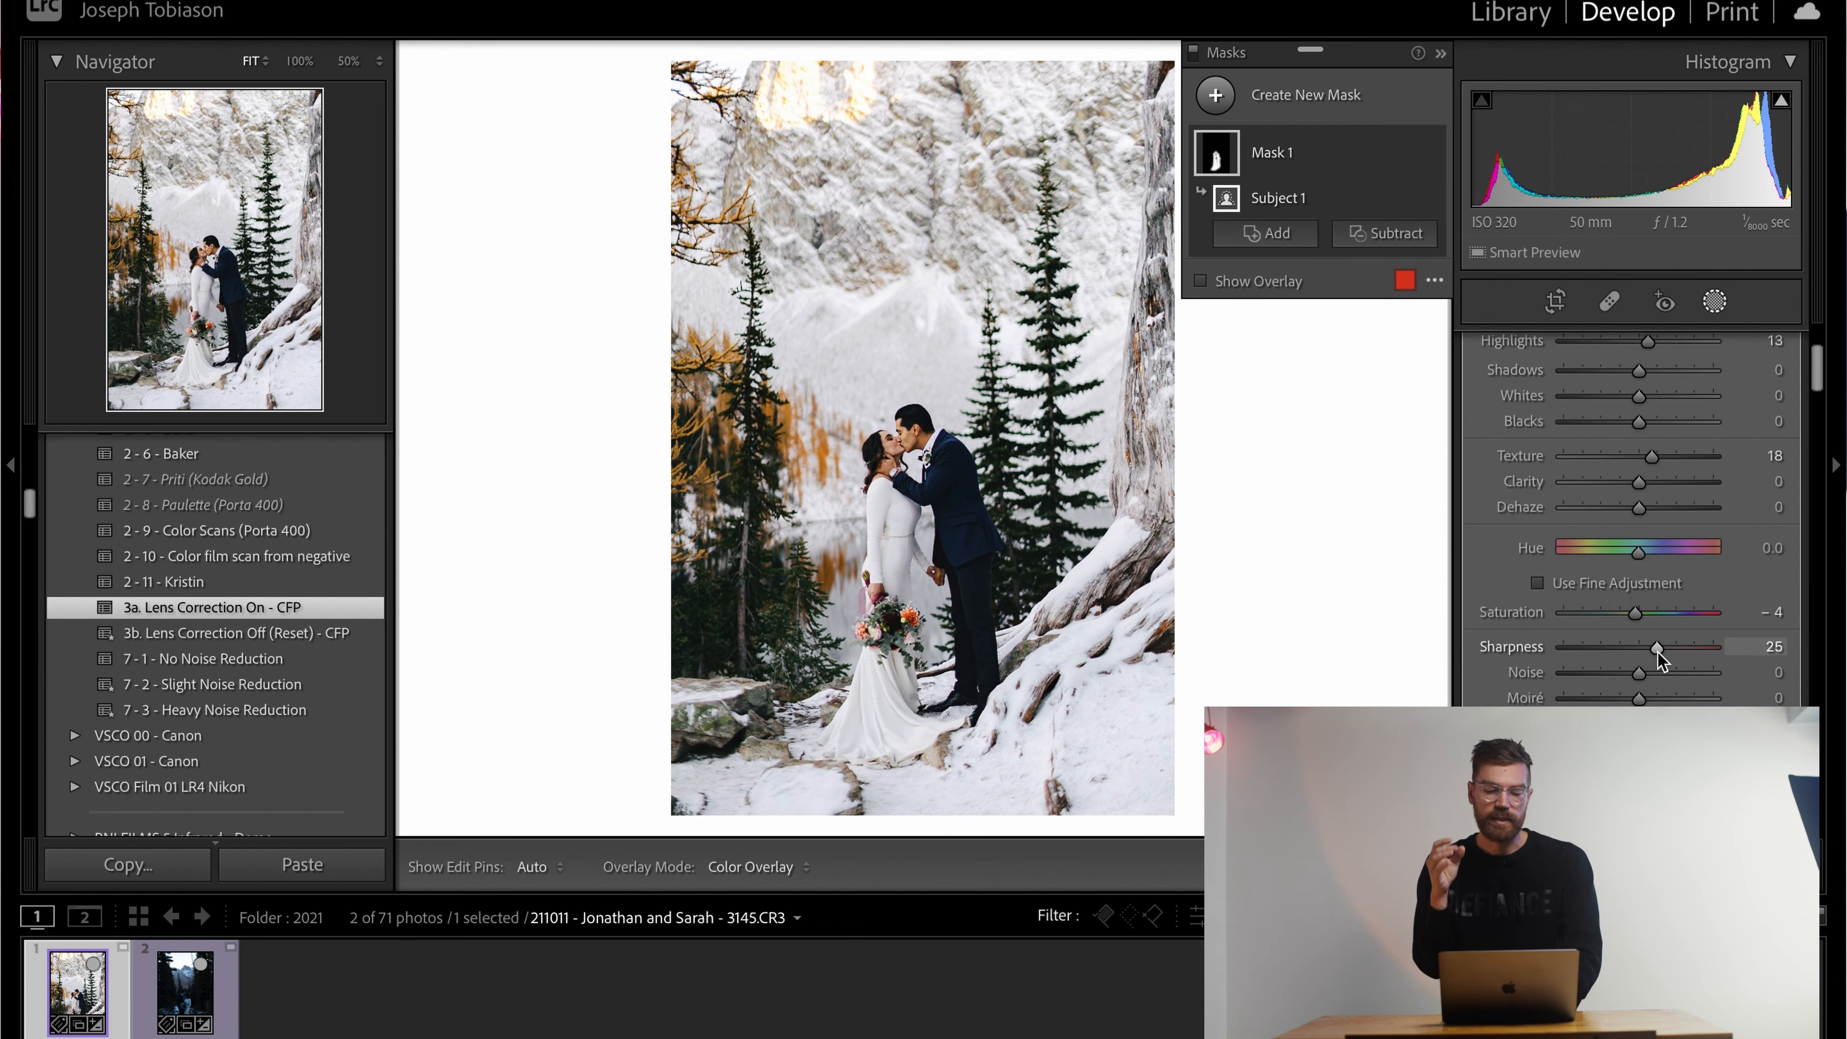
{"action": "key", "text": "equal"}
{"action": "key", "text": "equal"}
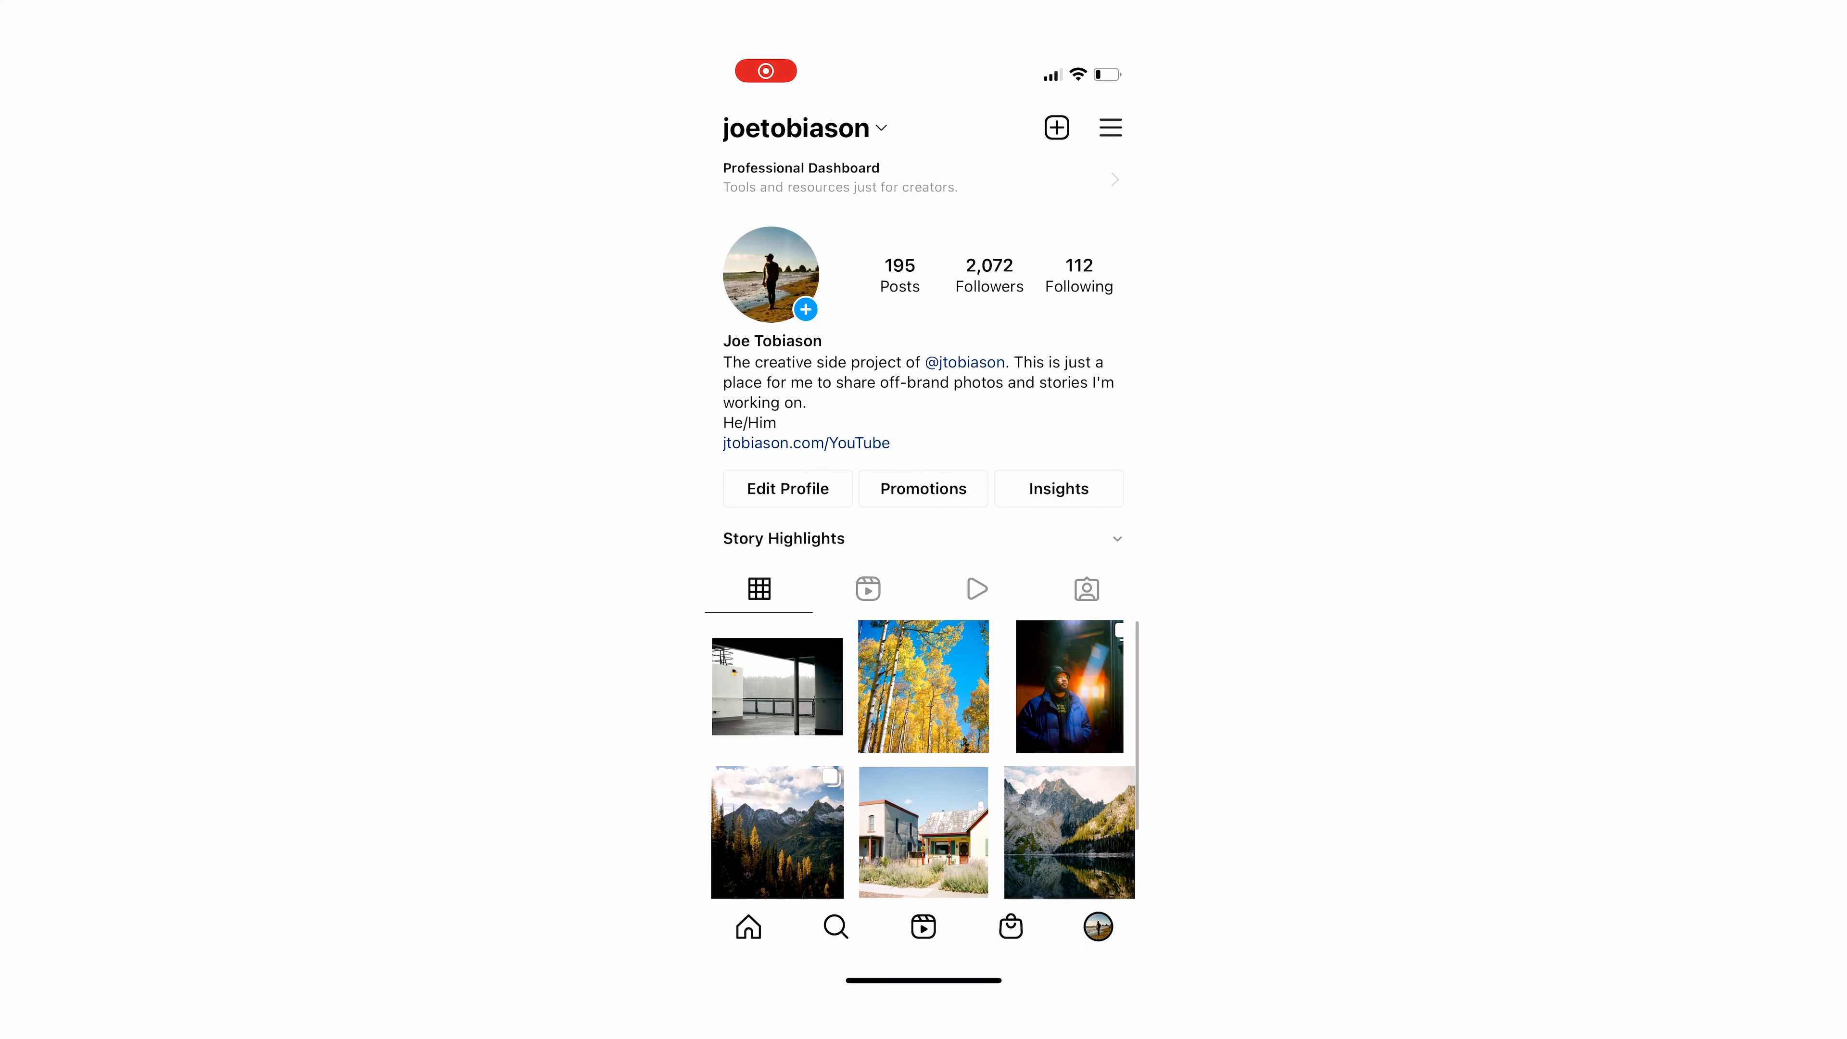
Step: Switch to Instagram and browse the profile's photo grid to examine how differently shaped photos are framed with white borders
{"action": "scroll", "coordinate": [922, 655], "scroll_direction": "down", "scroll_amount": 5}
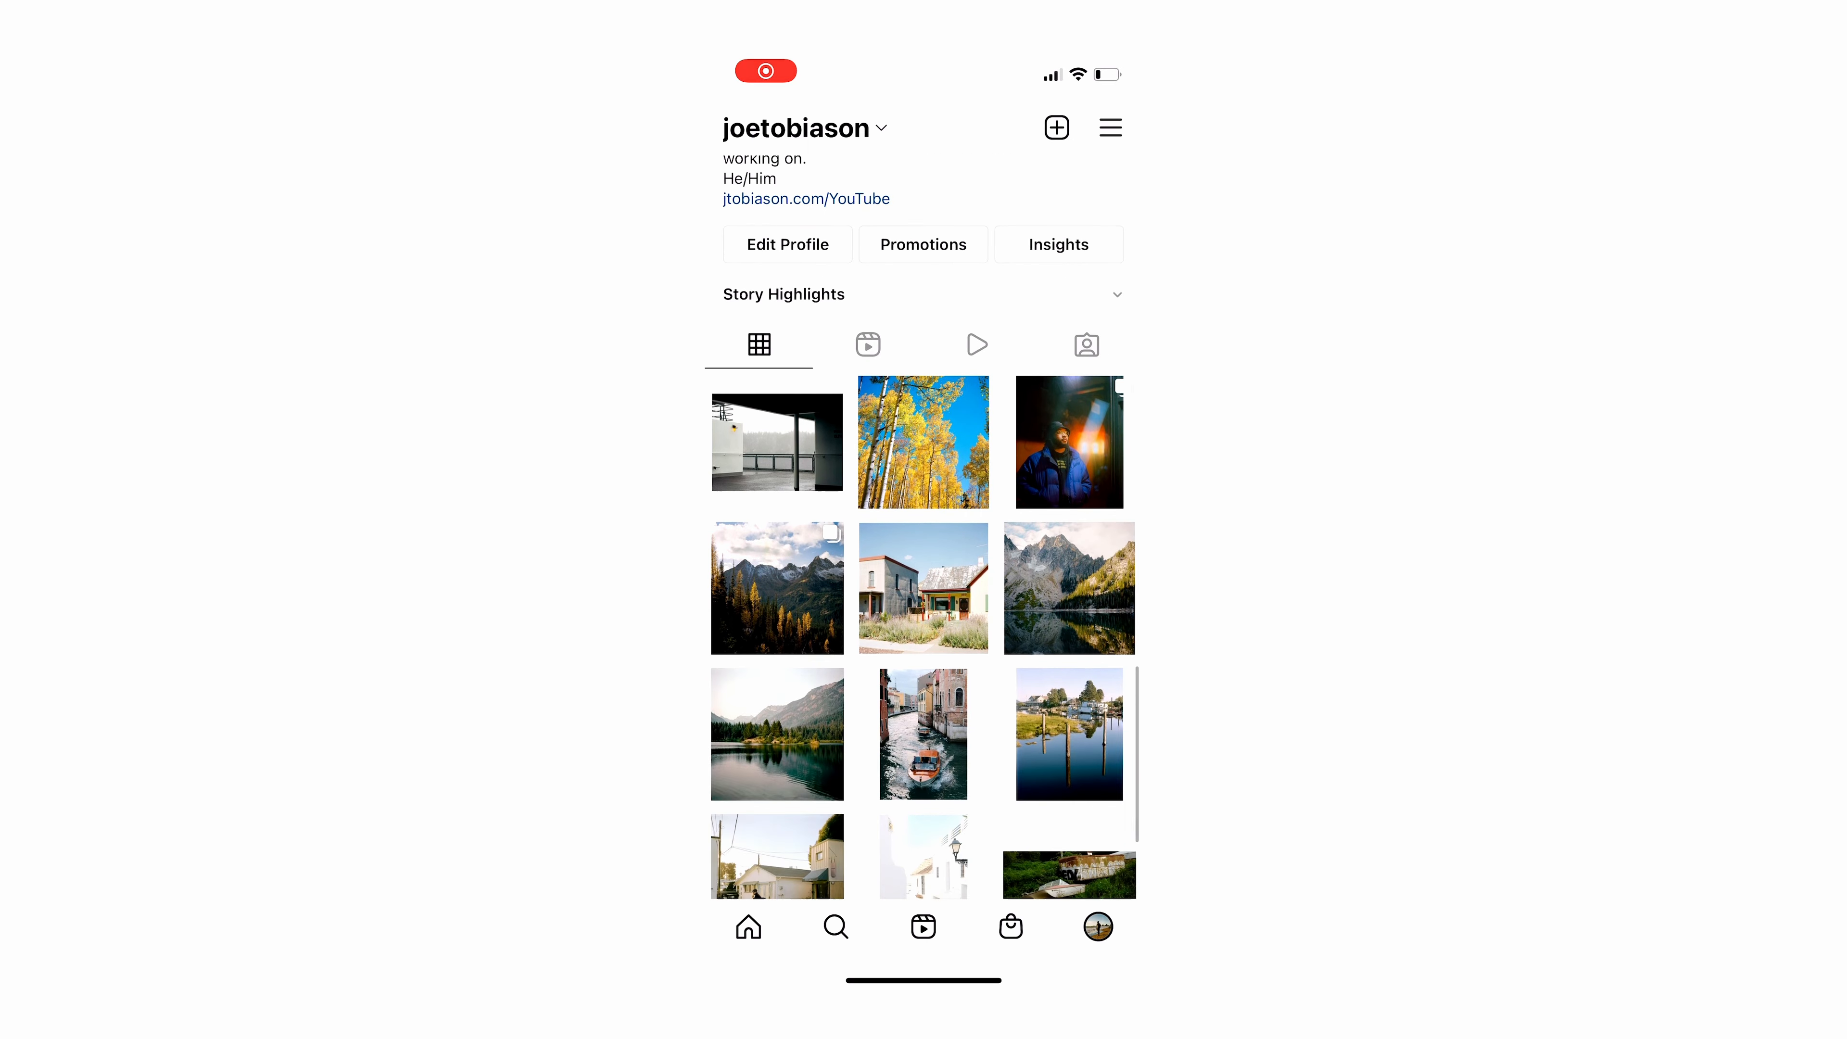
{"action": "scroll", "coordinate": [922, 553], "scroll_direction": "down", "scroll_amount": 5}
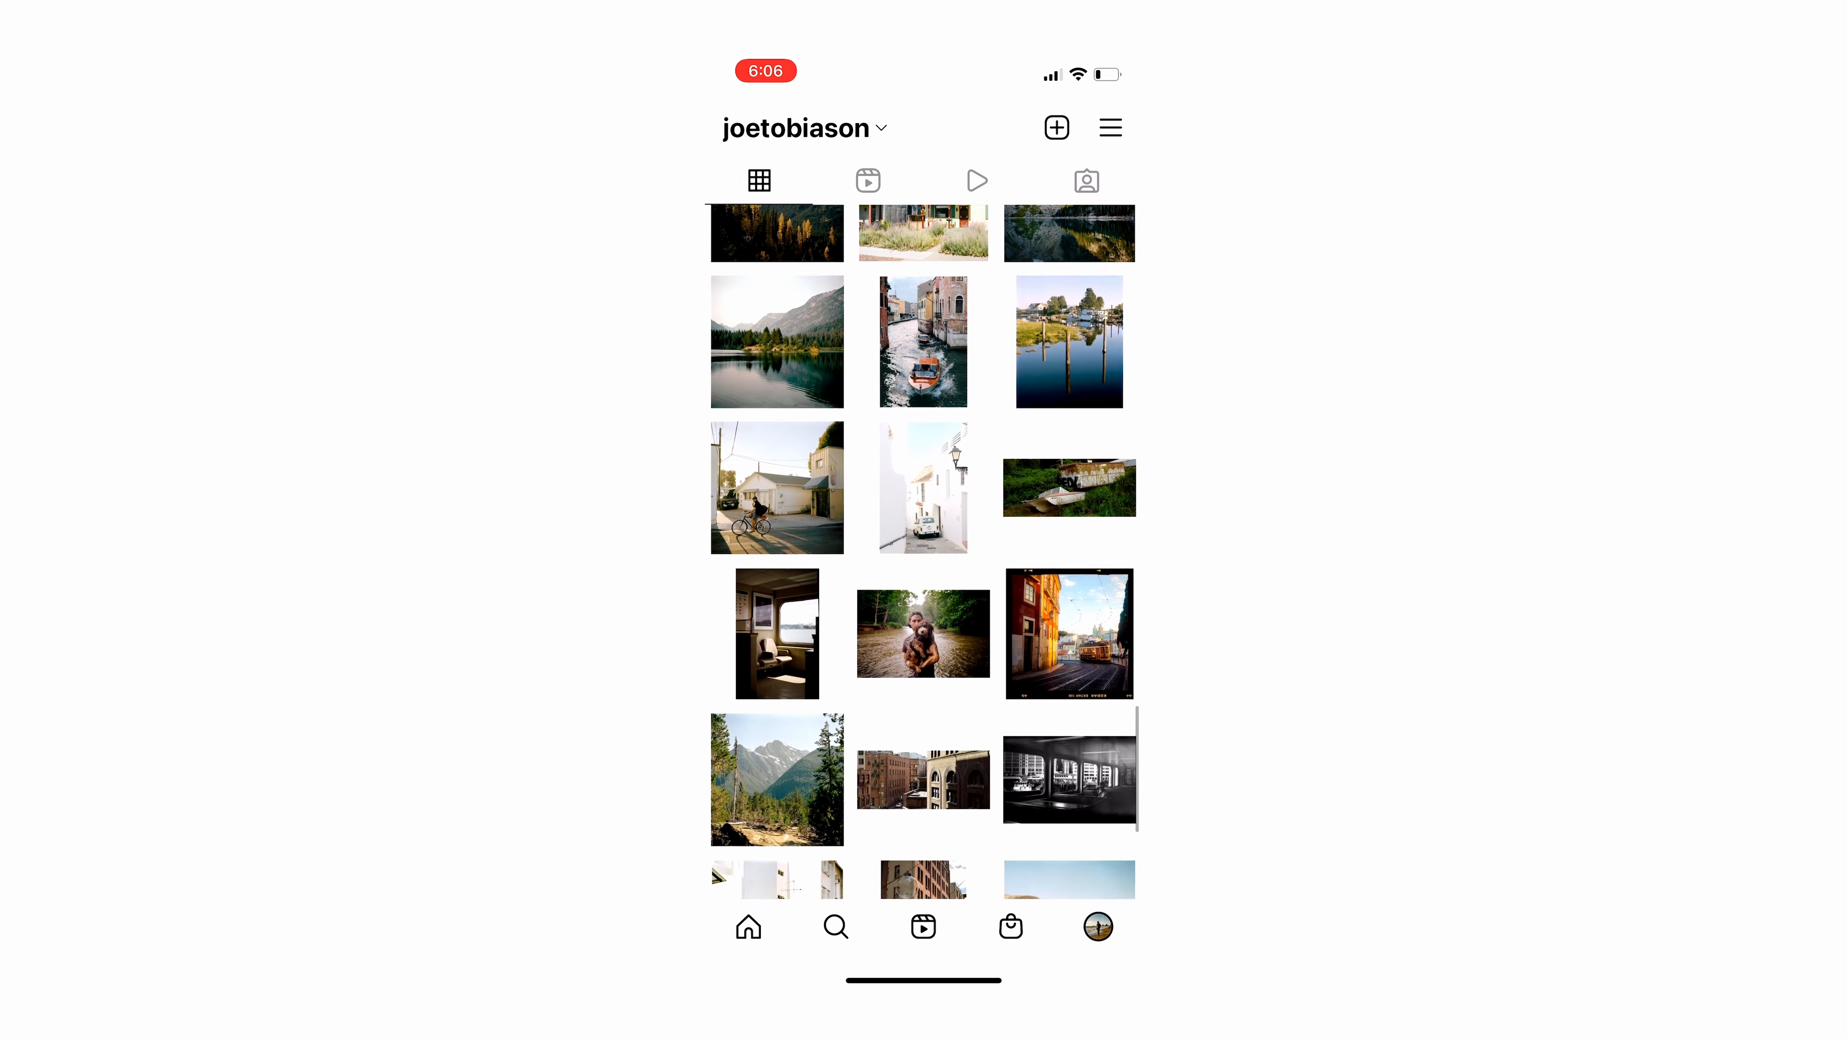
{"action": "scroll", "coordinate": [922, 553], "scroll_direction": "down", "scroll_amount": 4}
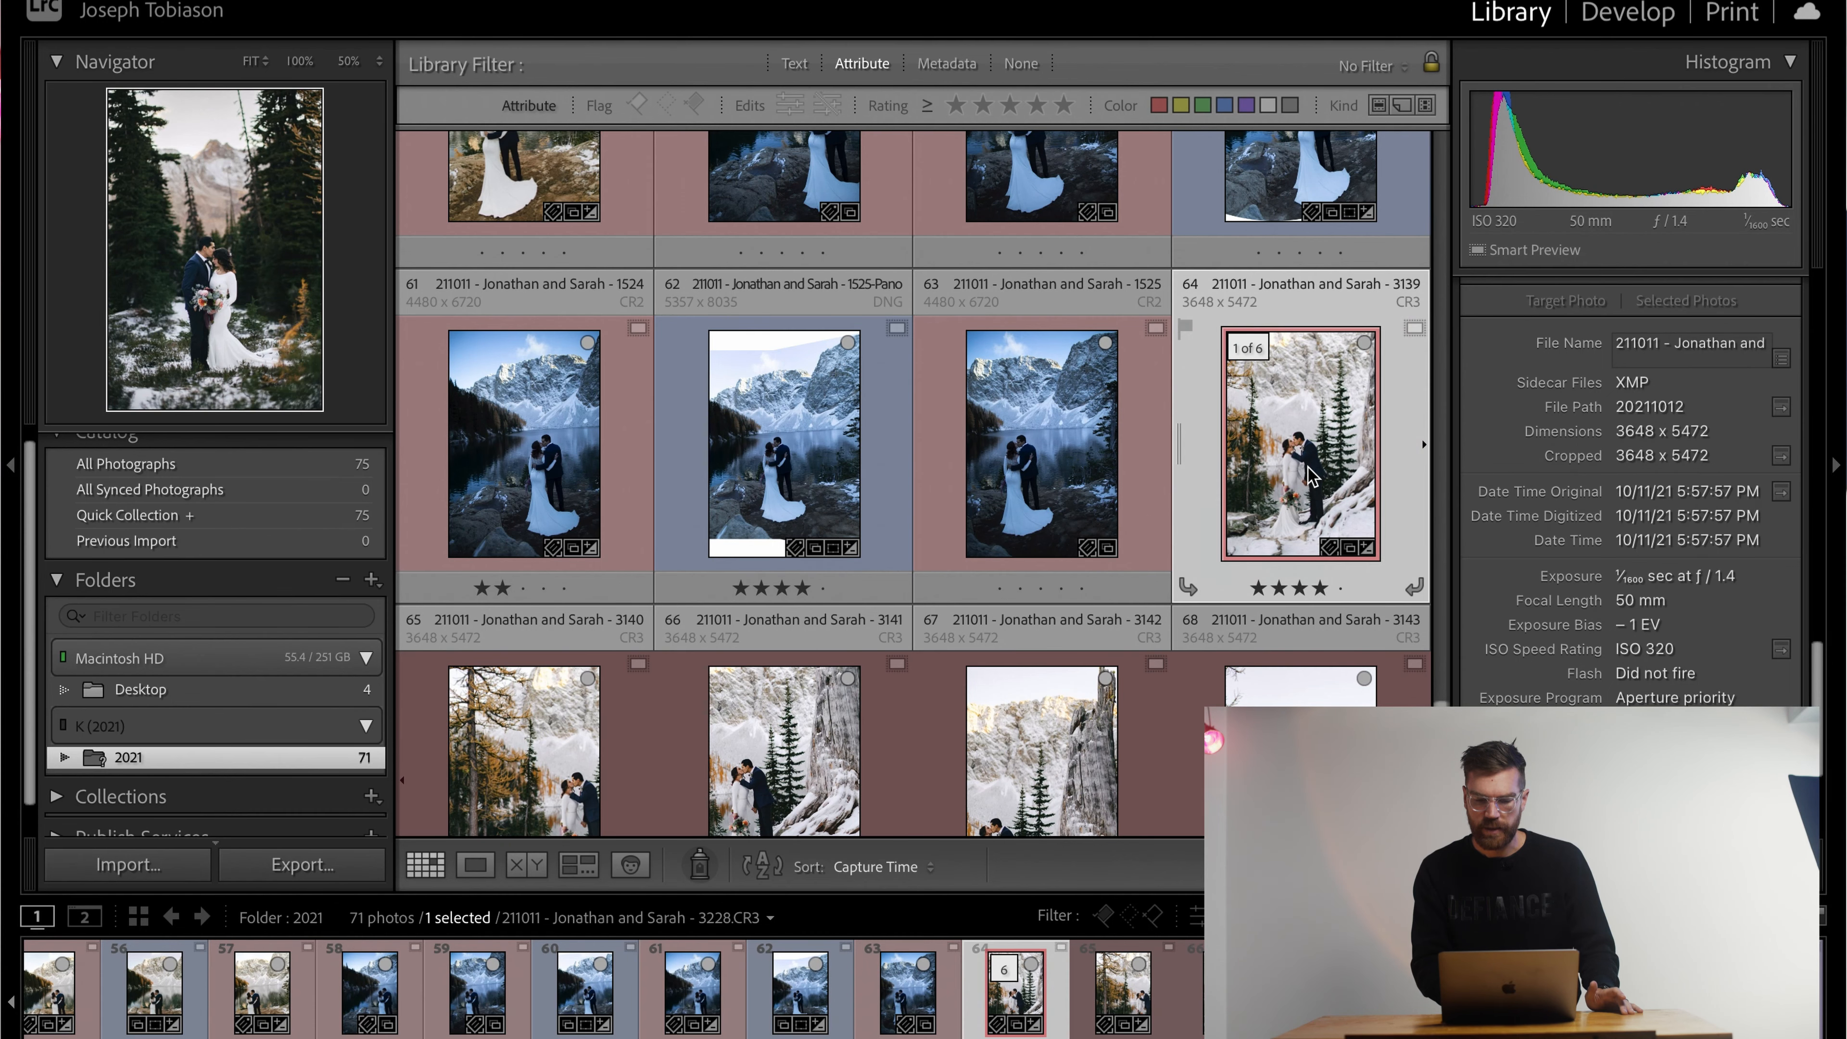
Step: Open the snowy kissing-couple photo in Lightroom's Print module and confirm the custom 6x6 in paper size with 0.3 in non-printable margins
{"action": "left_click", "coordinate": [1308, 468]}
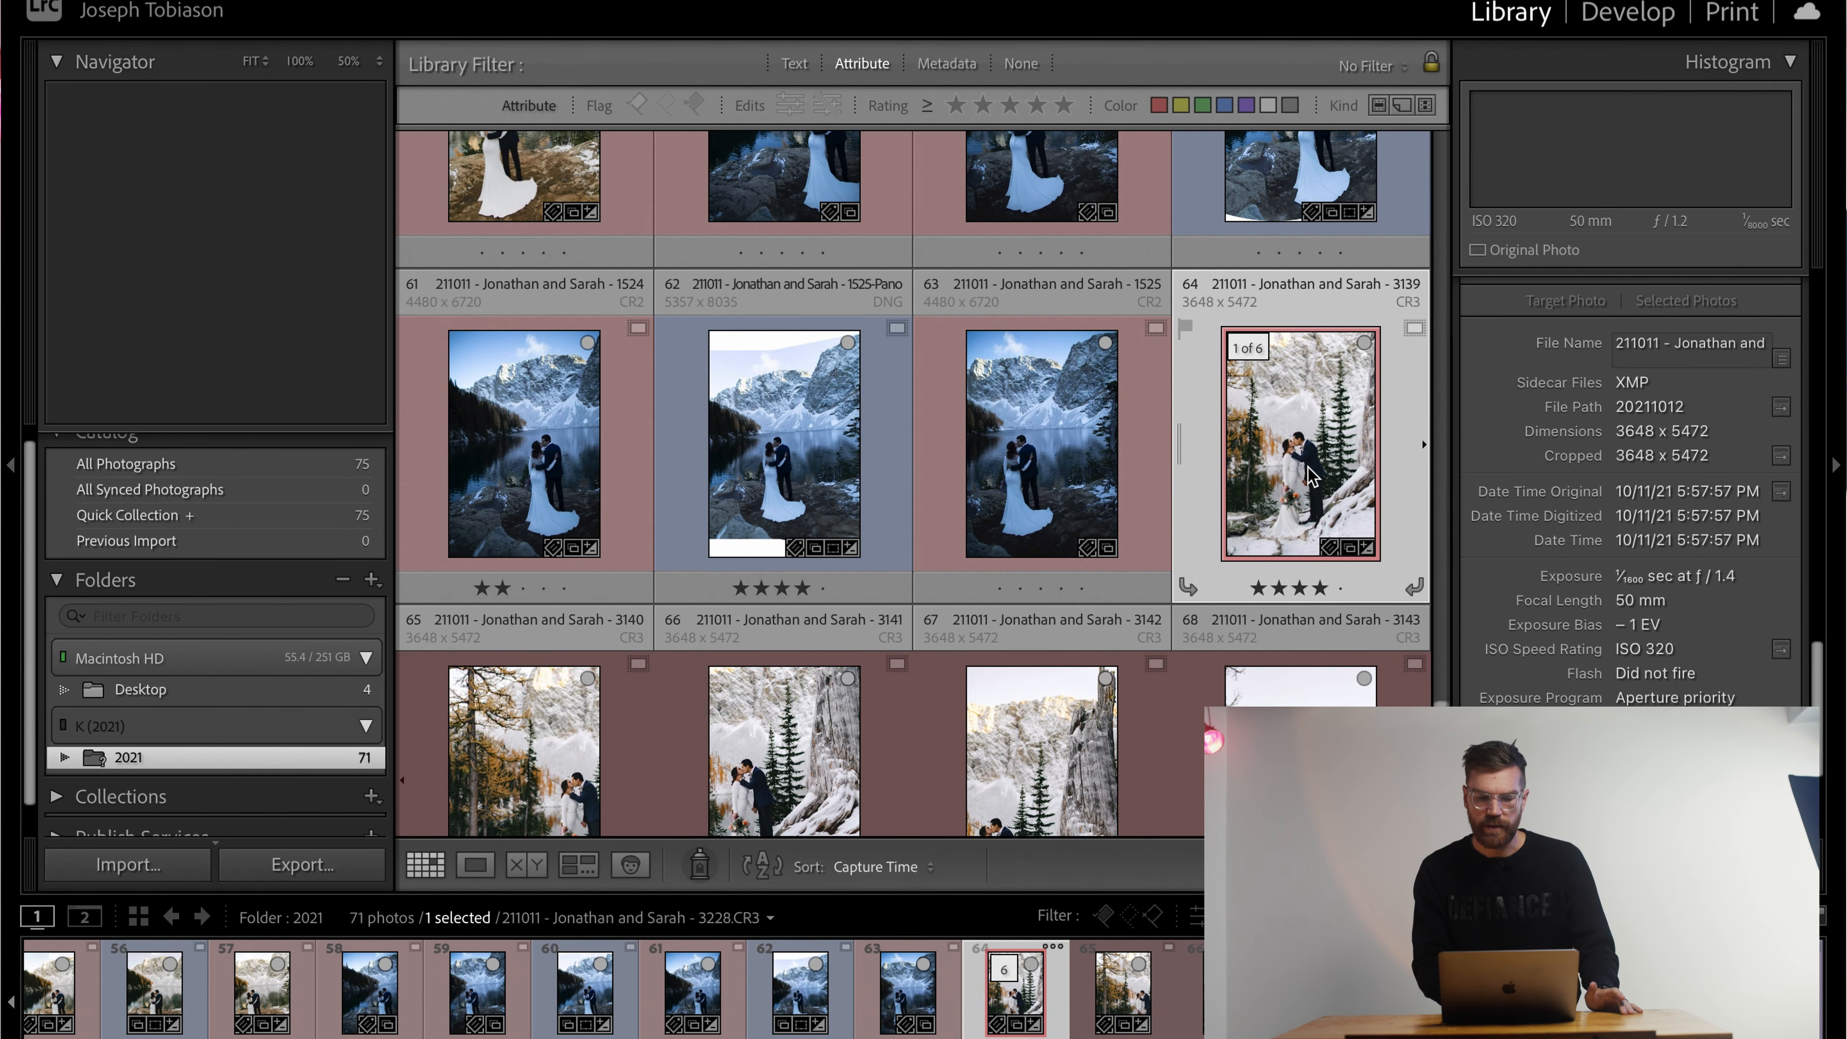
{"action": "left_click", "coordinate": [1746, 16]}
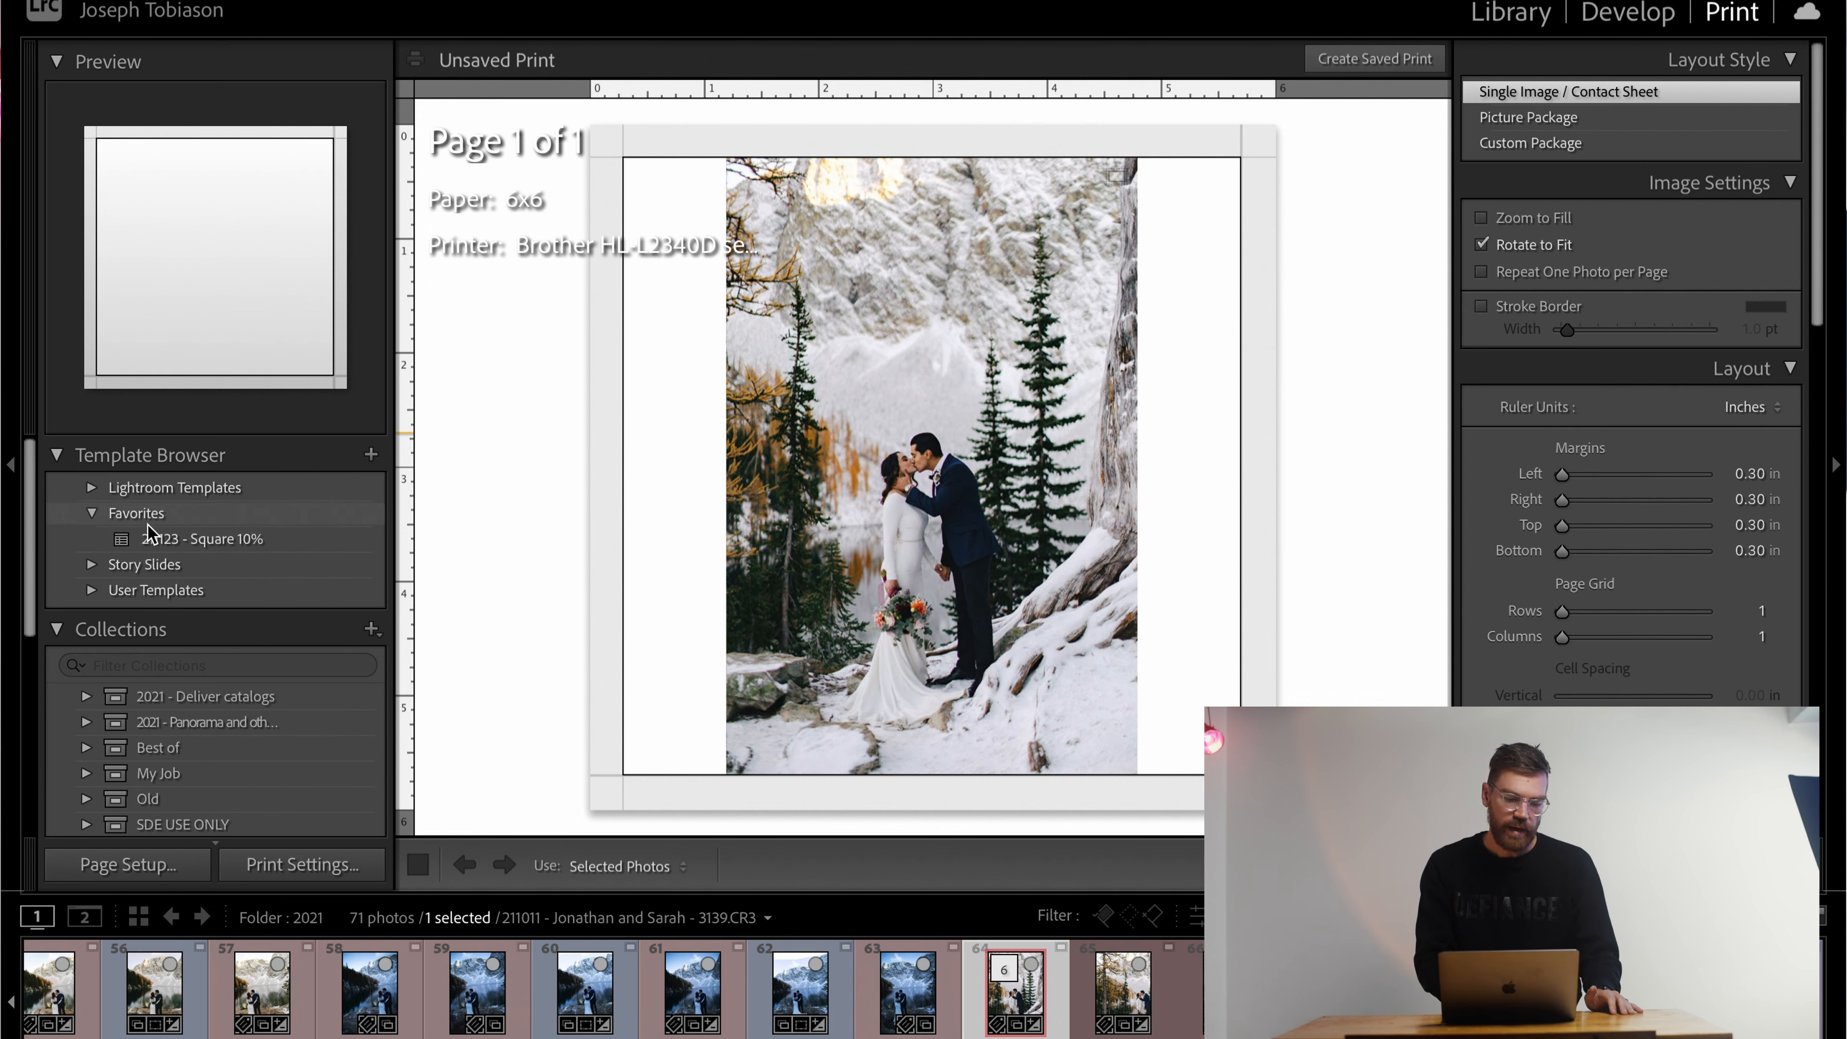
{"action": "left_click", "coordinate": [127, 864]}
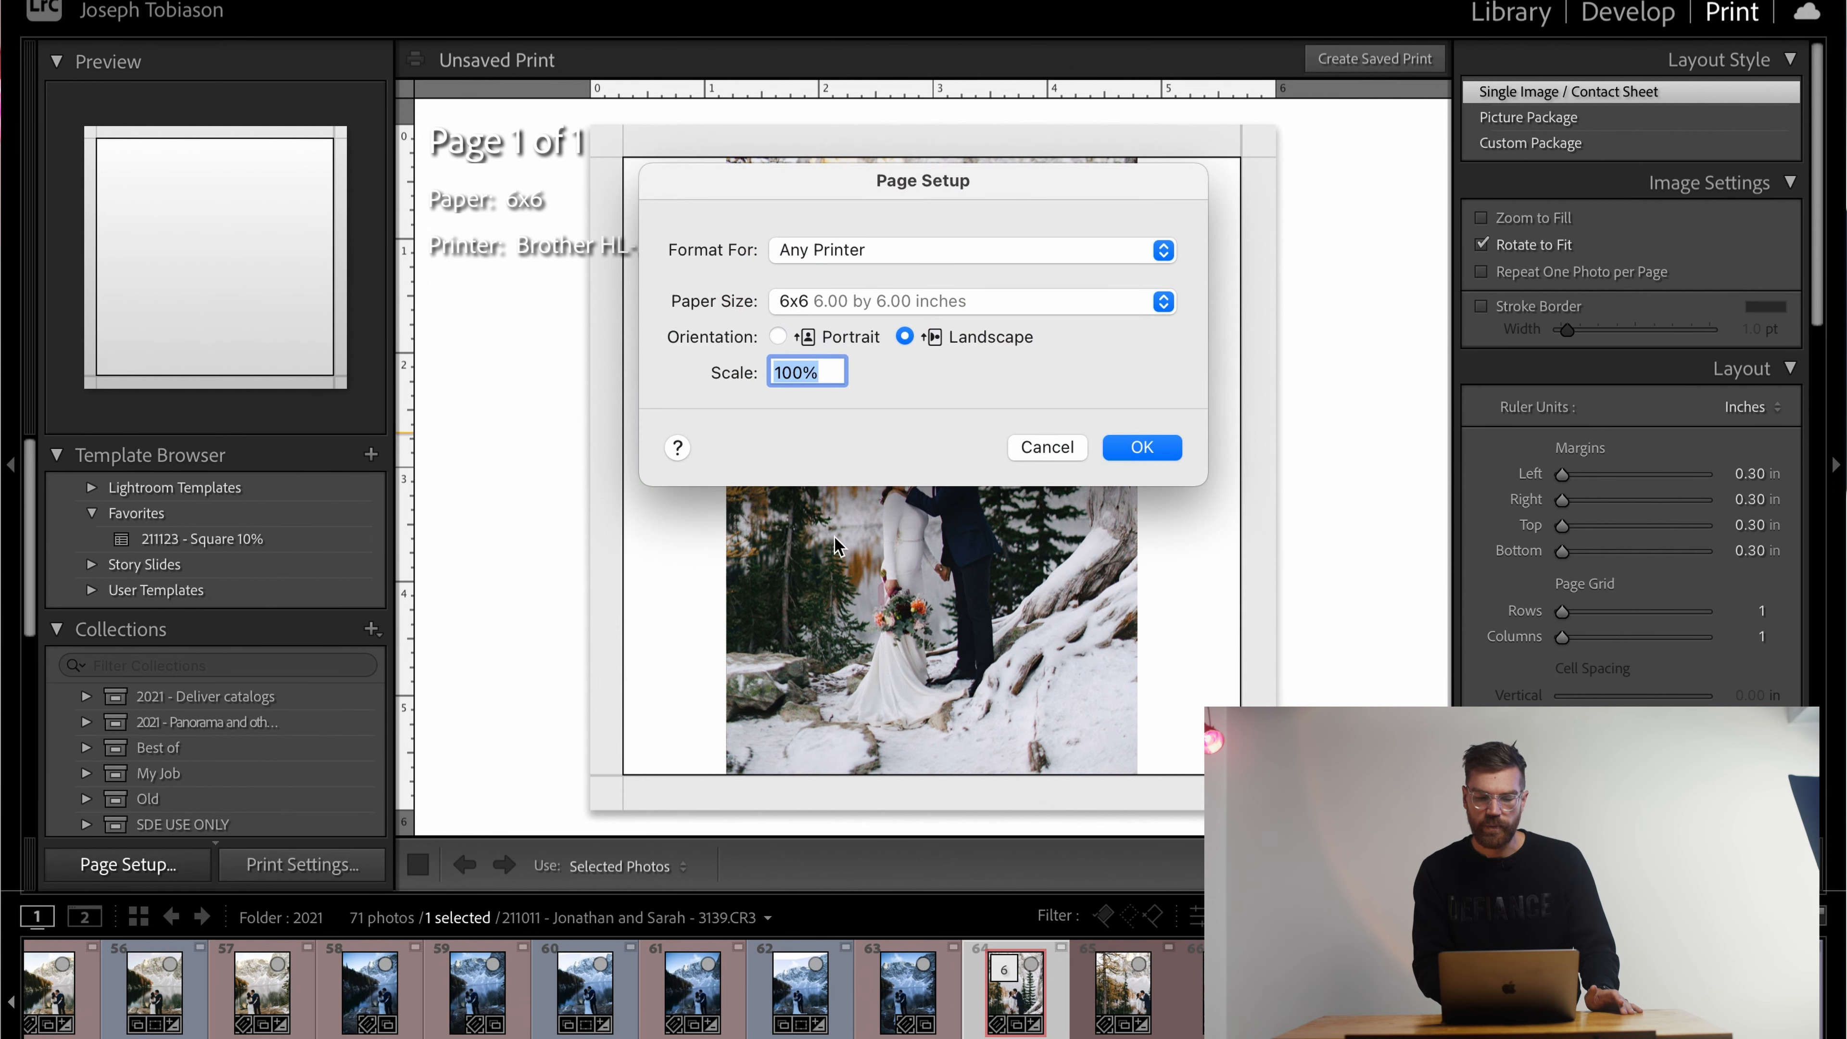
{"action": "left_click", "coordinate": [887, 301]}
{"action": "left_click", "coordinate": [844, 344]}
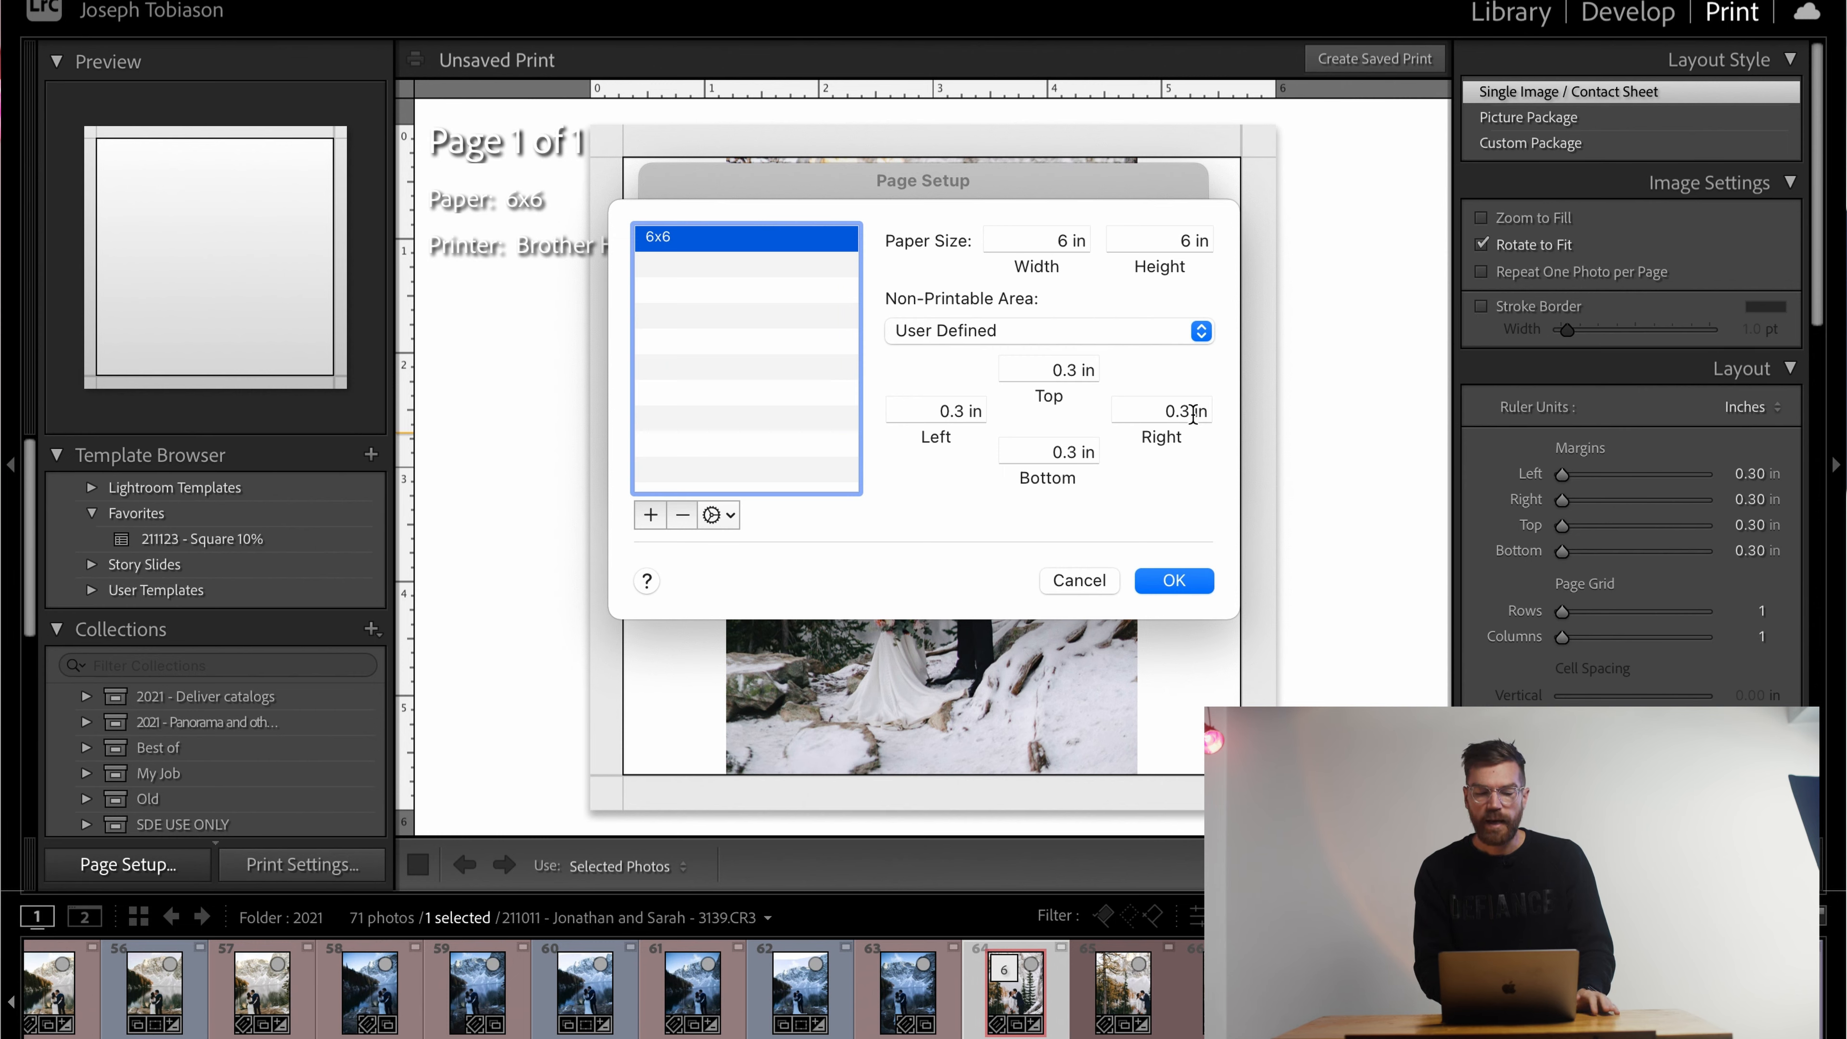
{"action": "left_click", "coordinate": [1173, 580]}
{"action": "left_click", "coordinate": [1157, 454]}
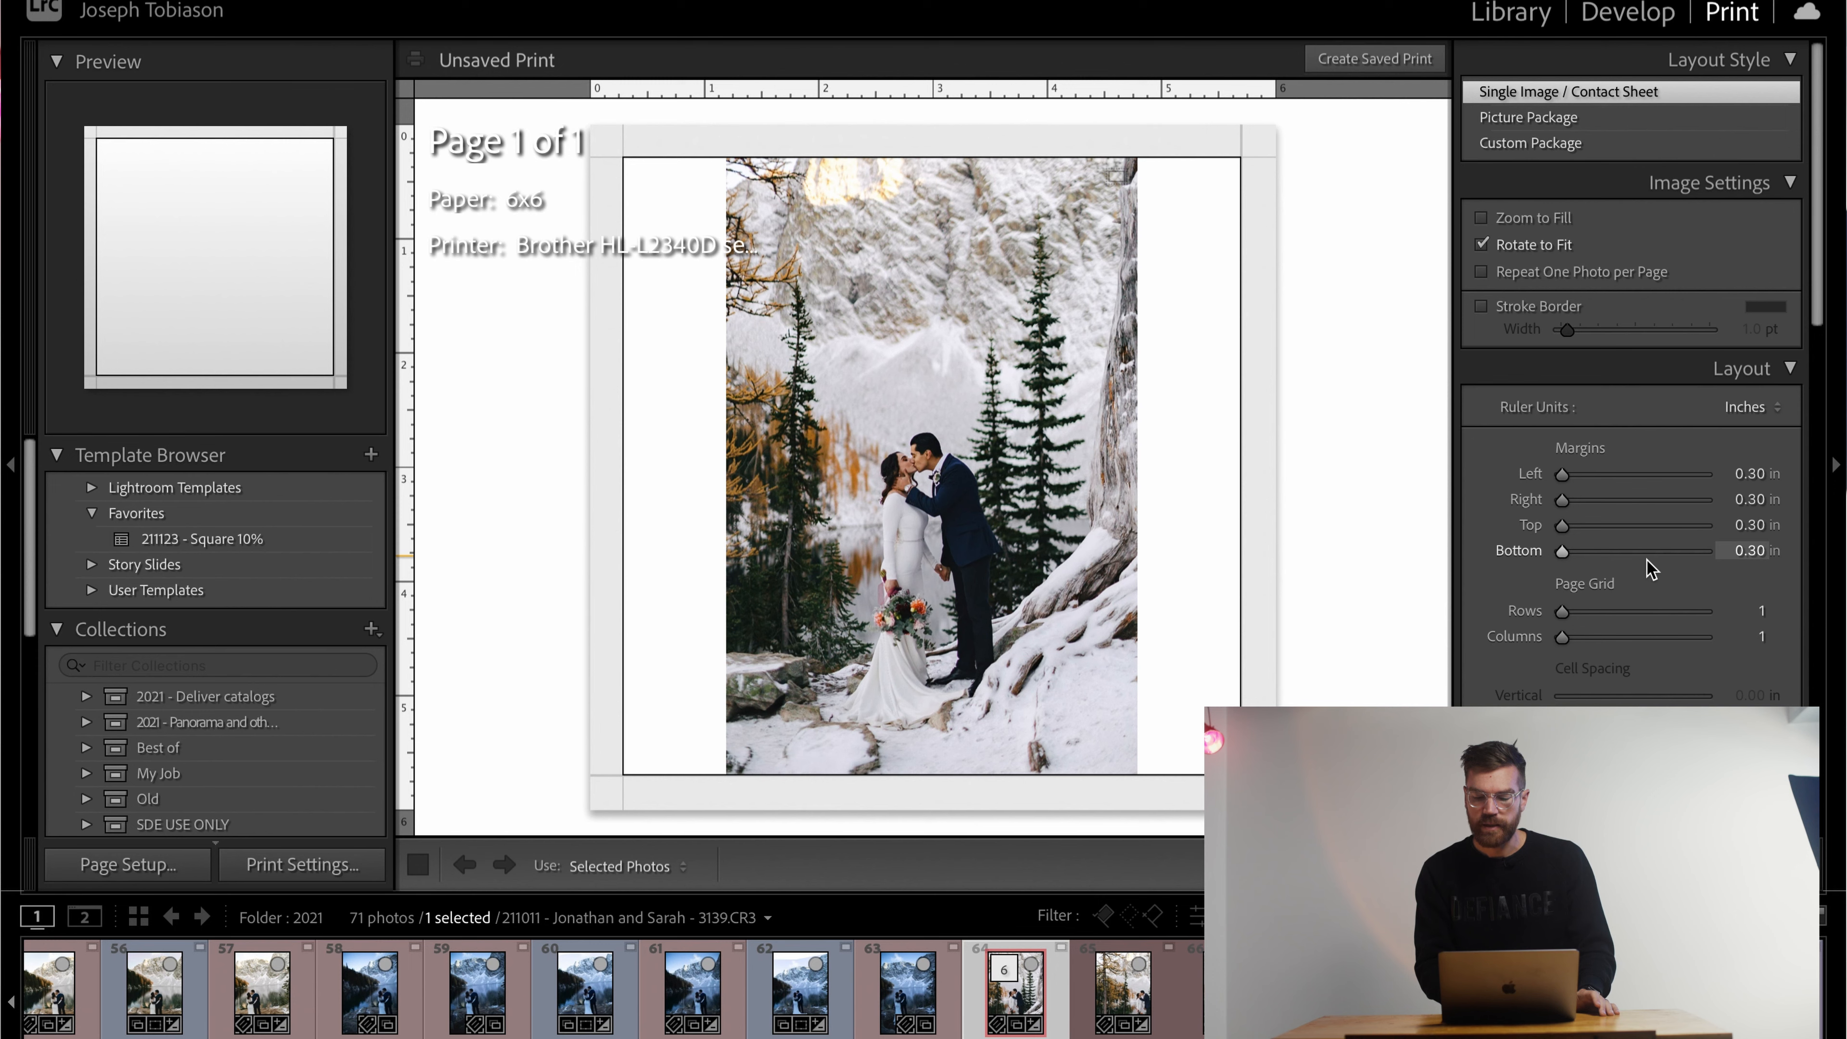
Step: Set all four layout margins to 0.60 in with a 4.80 in square cell, and save the layout as template "211123 - Square 20%"
{"action": "scroll", "coordinate": [1652, 569], "scroll_direction": "down", "scroll_amount": 3}
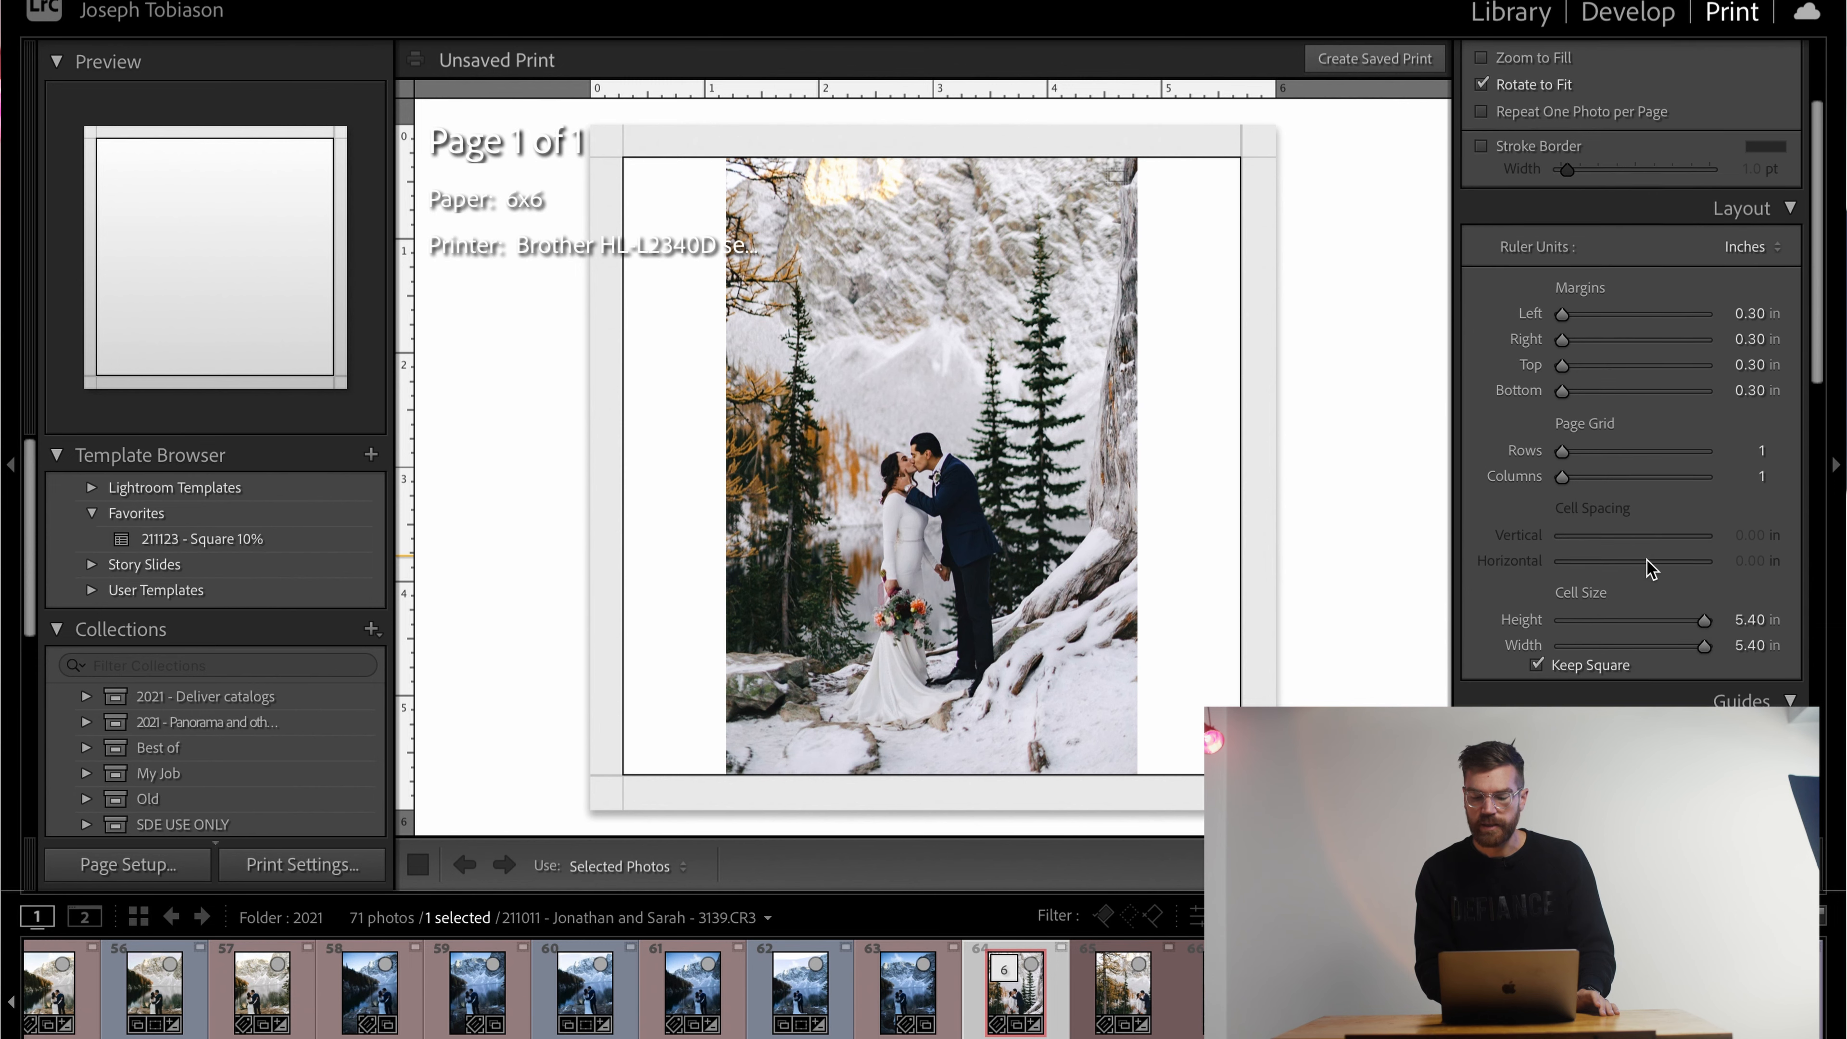
{"action": "left_click", "coordinate": [371, 456]}
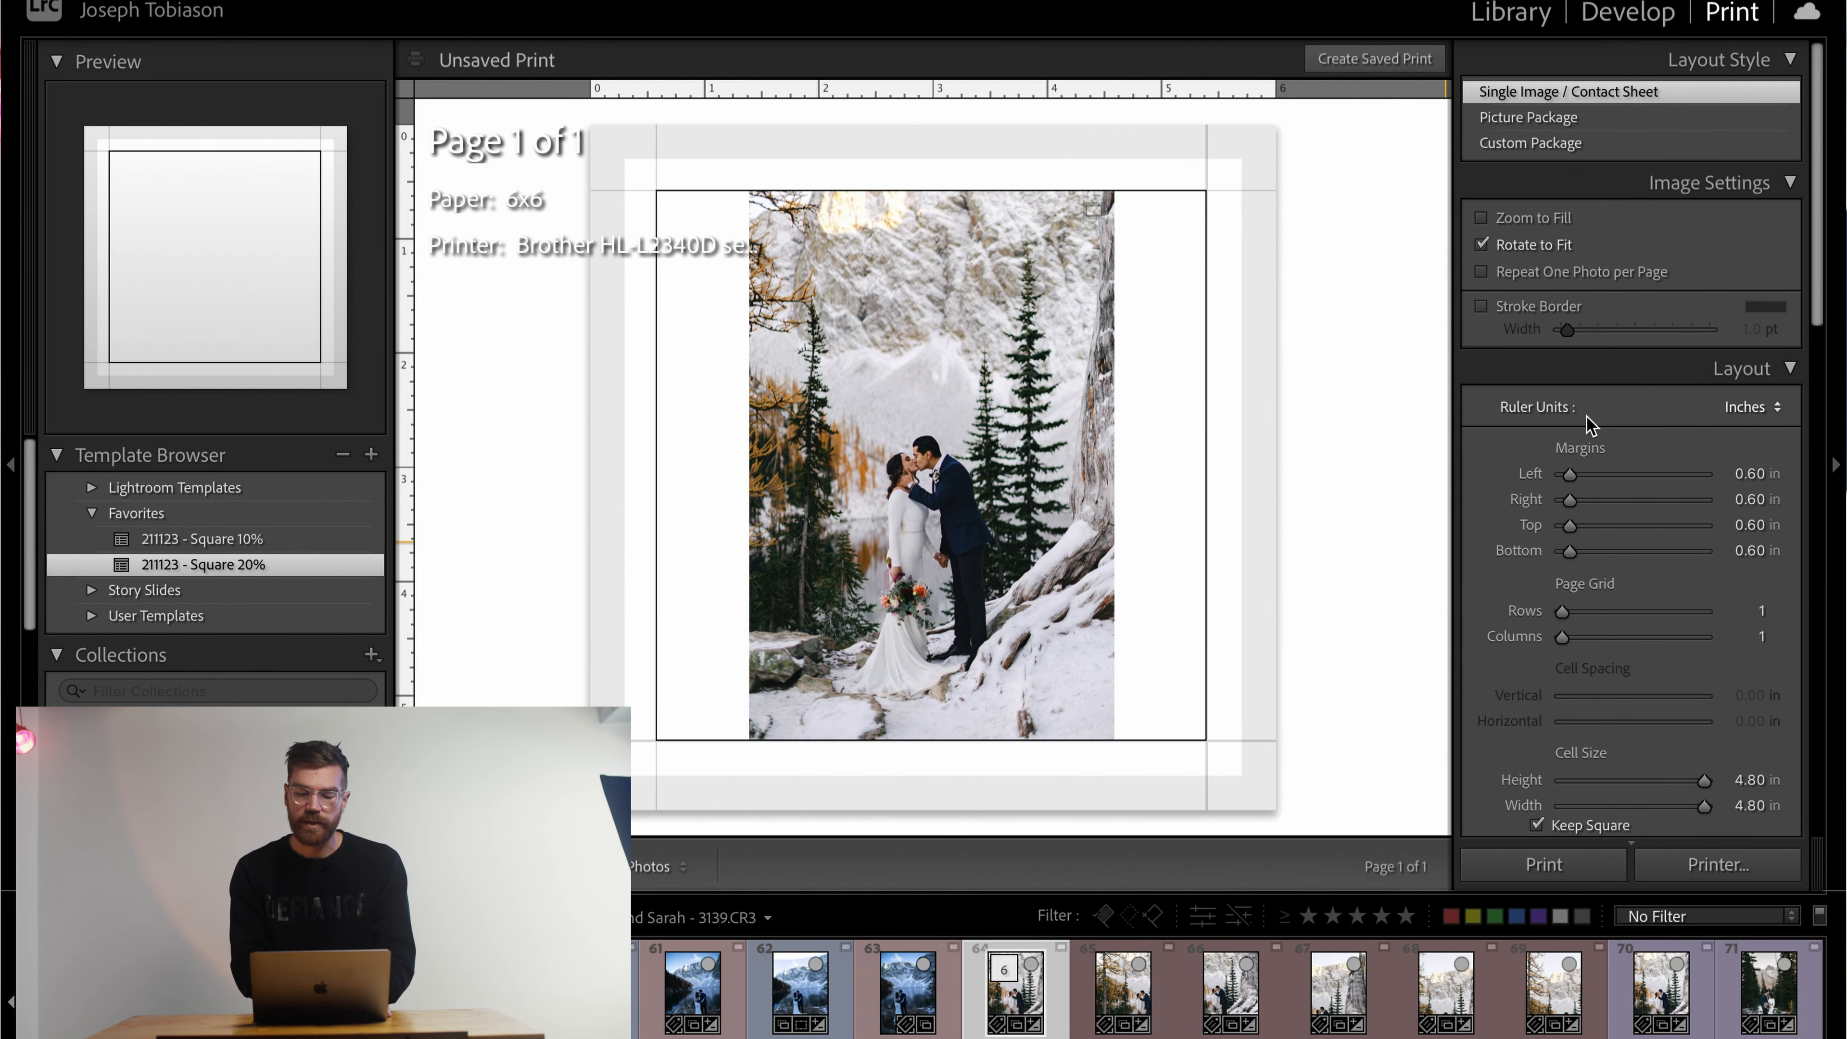
Step: Set the print job to output a JPEG file and start saving the bordered photo to the Desktop
{"action": "scroll", "coordinate": [1588, 424], "scroll_direction": "down", "scroll_amount": 15}
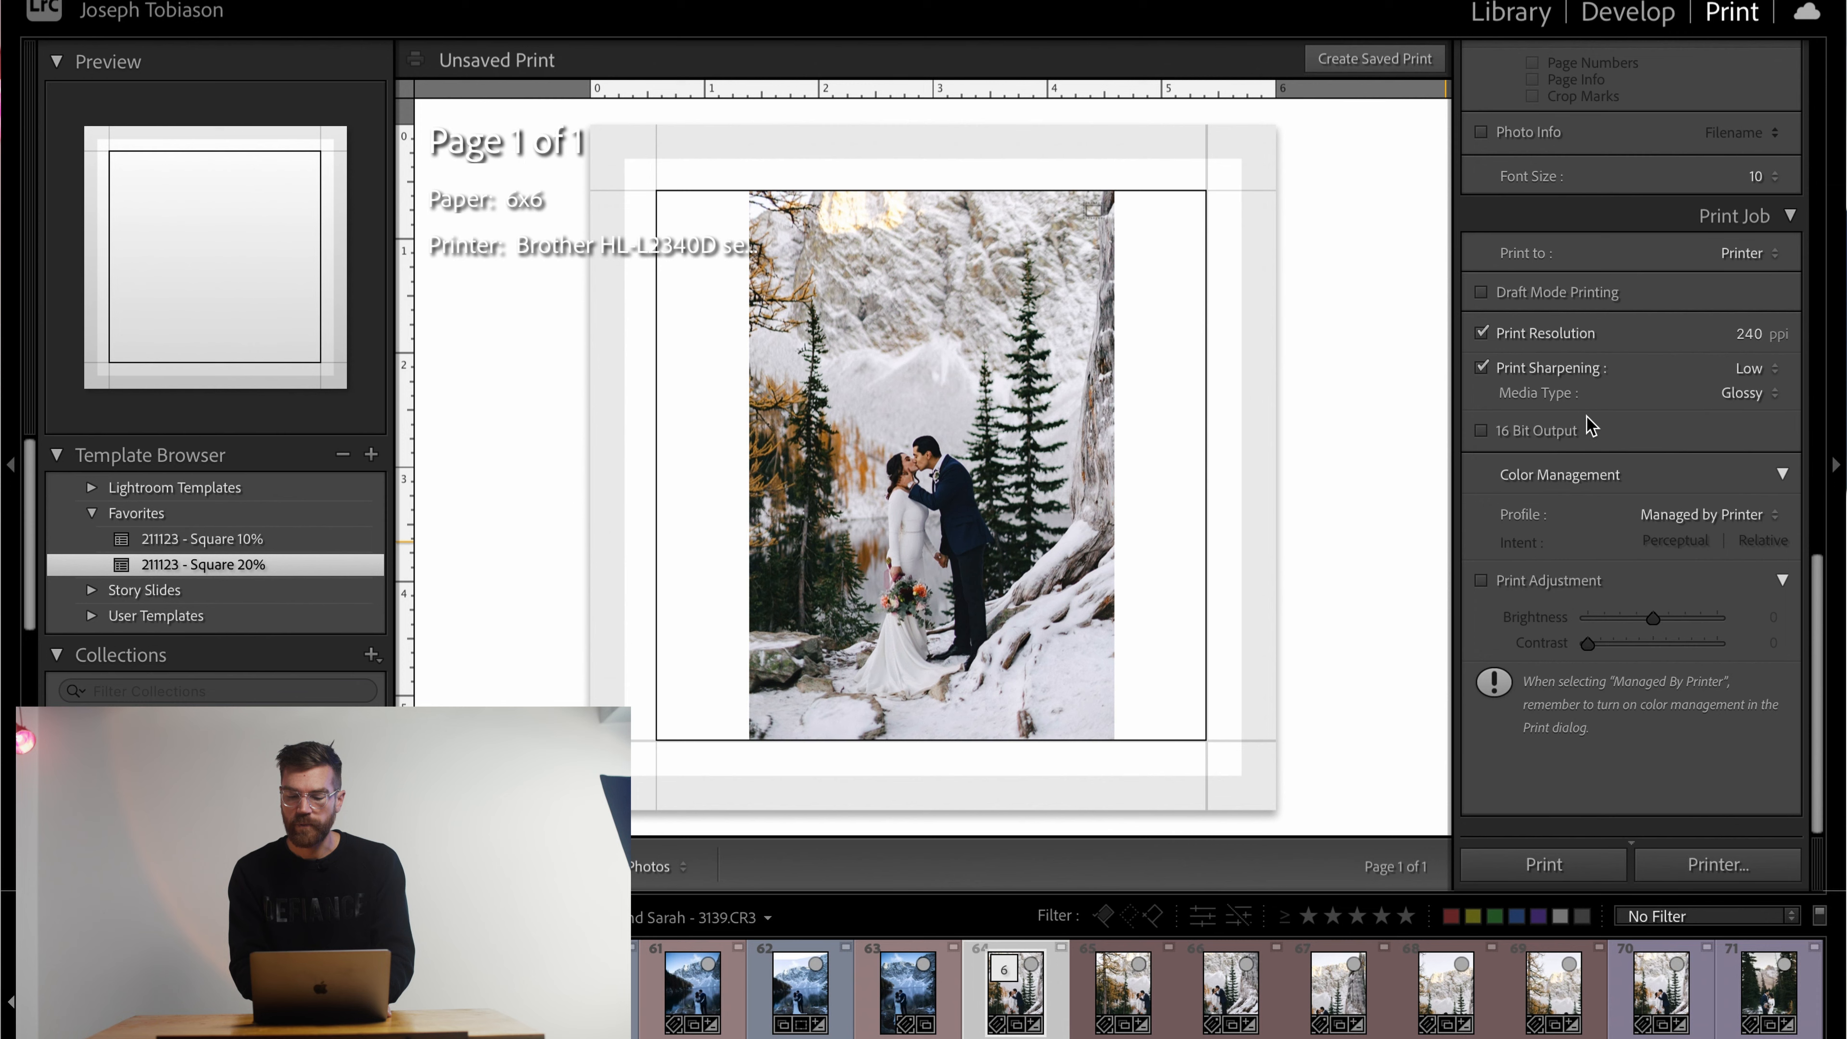
{"action": "left_click", "coordinate": [1744, 263]}
{"action": "left_click", "coordinate": [1744, 293]}
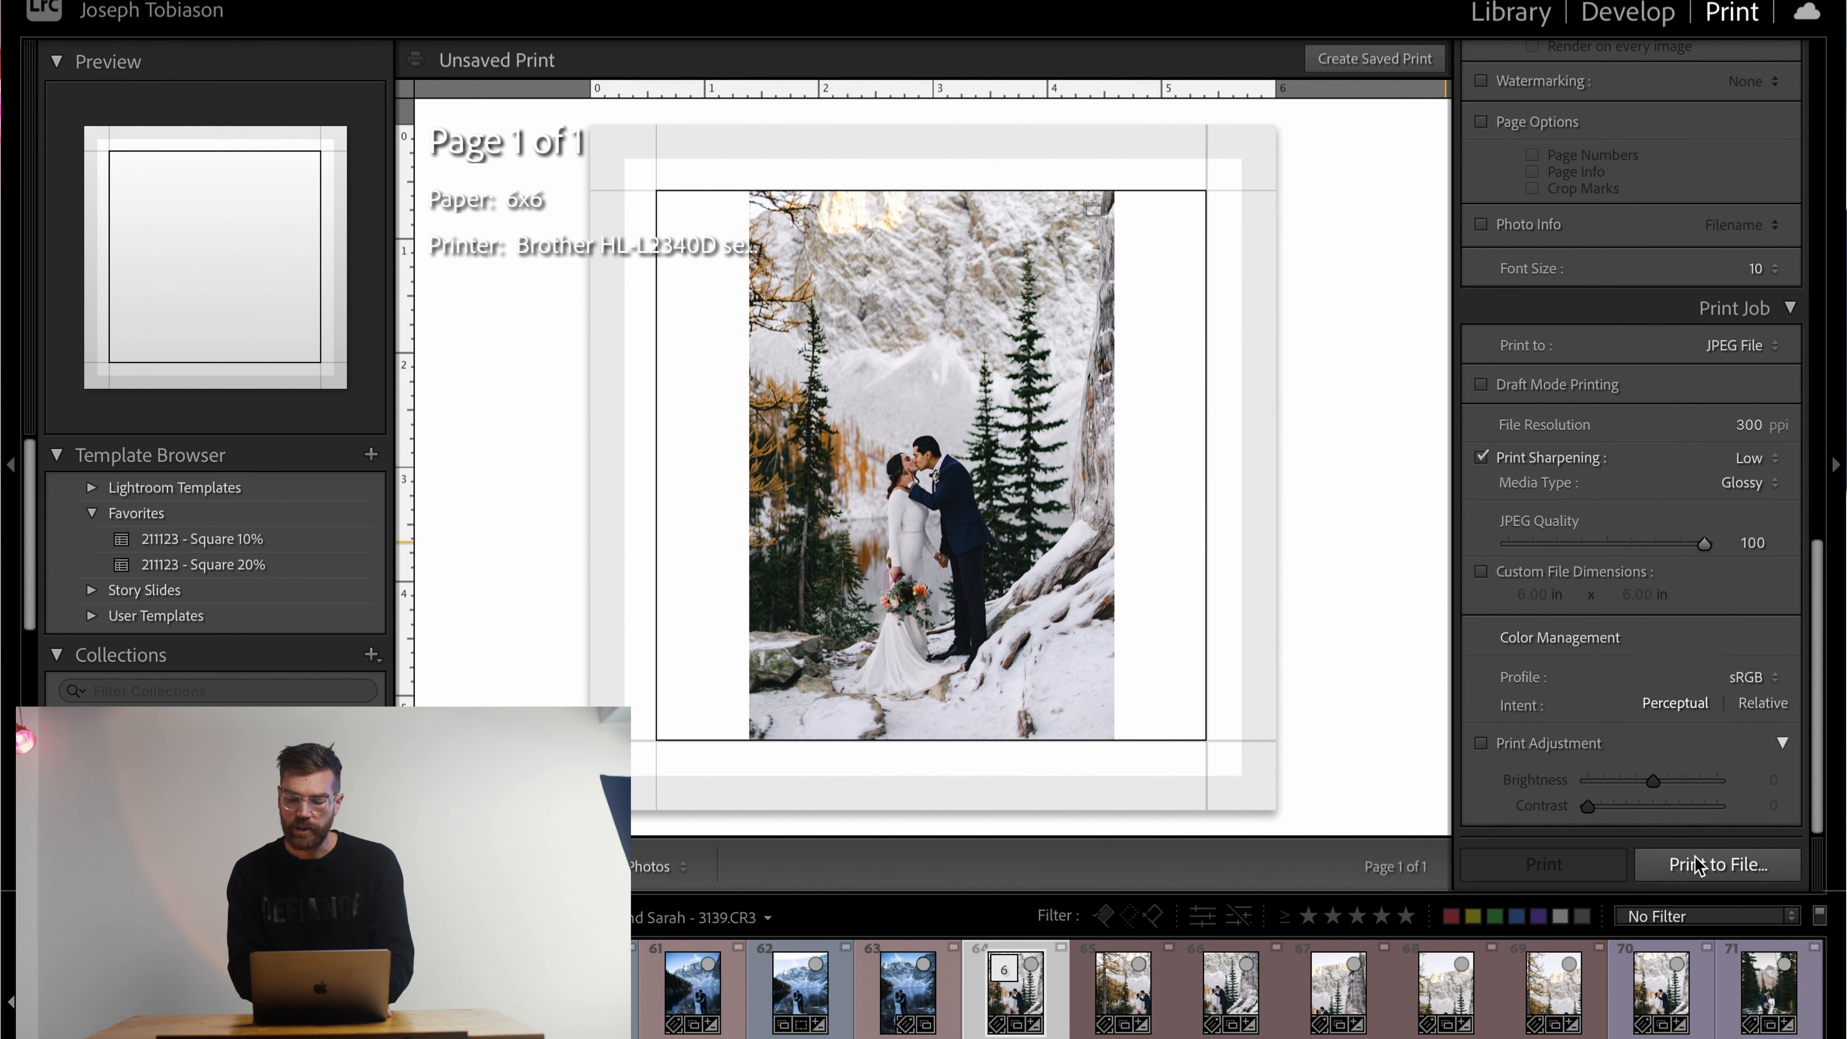
{"action": "left_click", "coordinate": [1713, 866]}
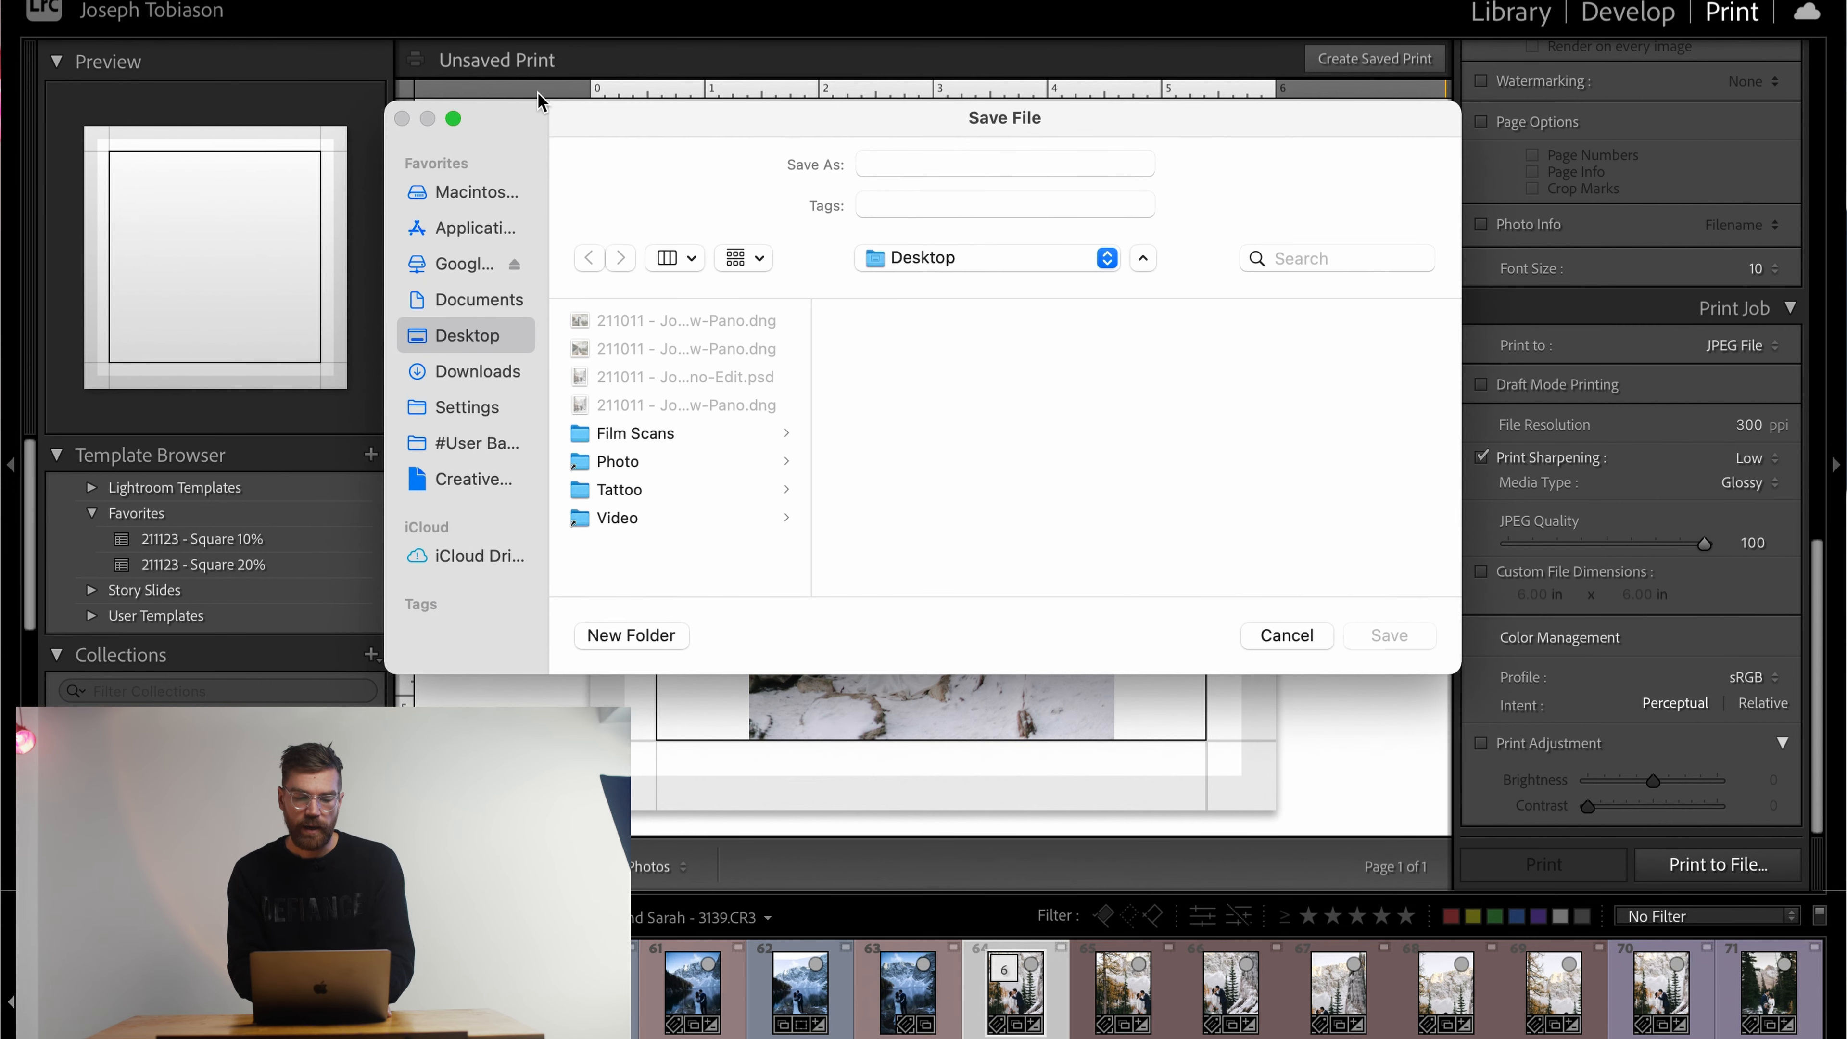
{"action": "left_click", "coordinate": [1000, 158]}
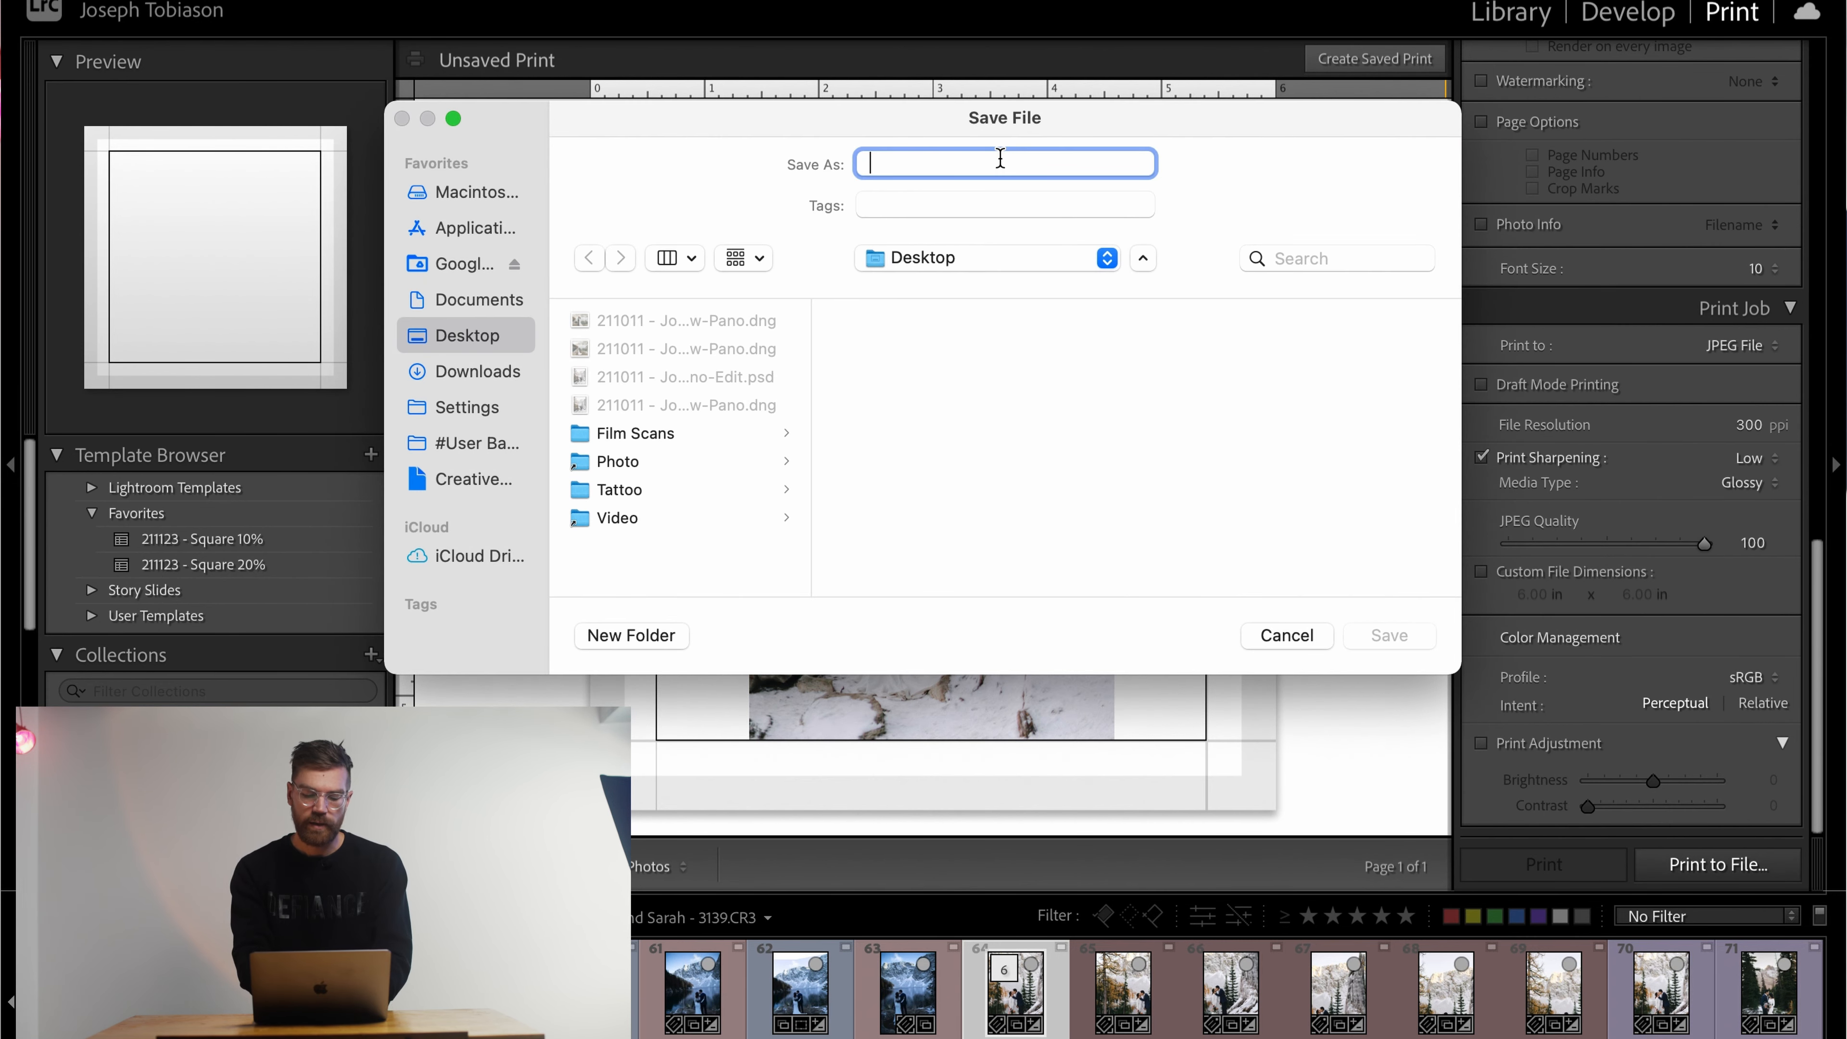